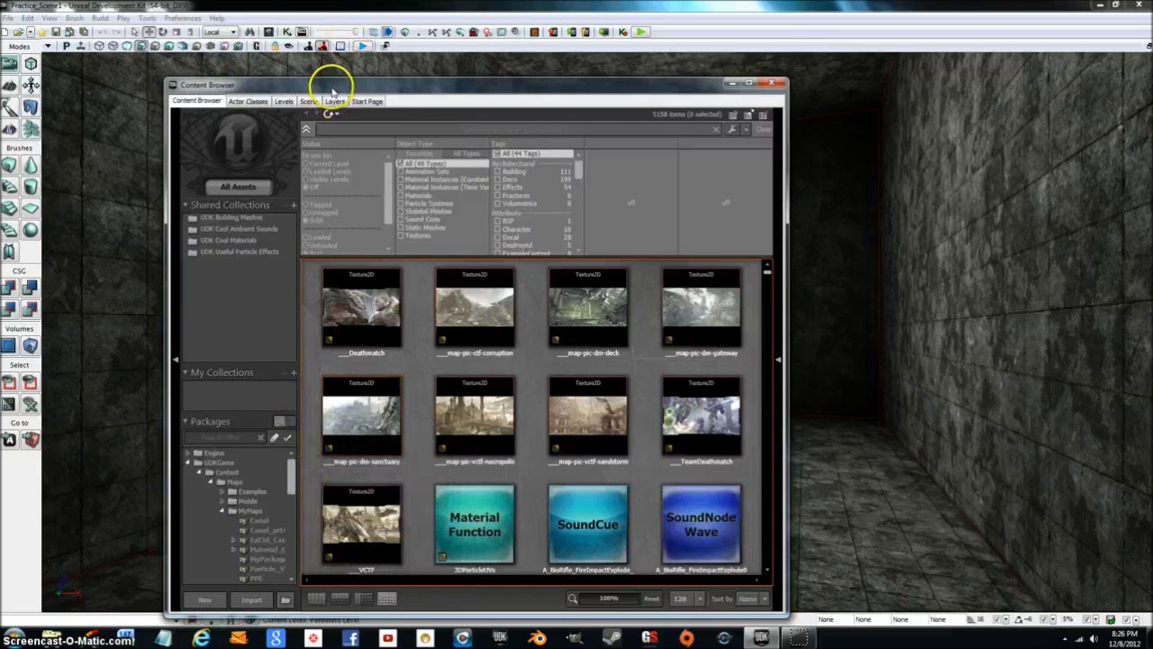
# Reposition the Content Browser and open the Particle_SYS package to reveal Snow_PS.
pyautogui.moveTo(332, 83); pyautogui.dragTo(382, 66)
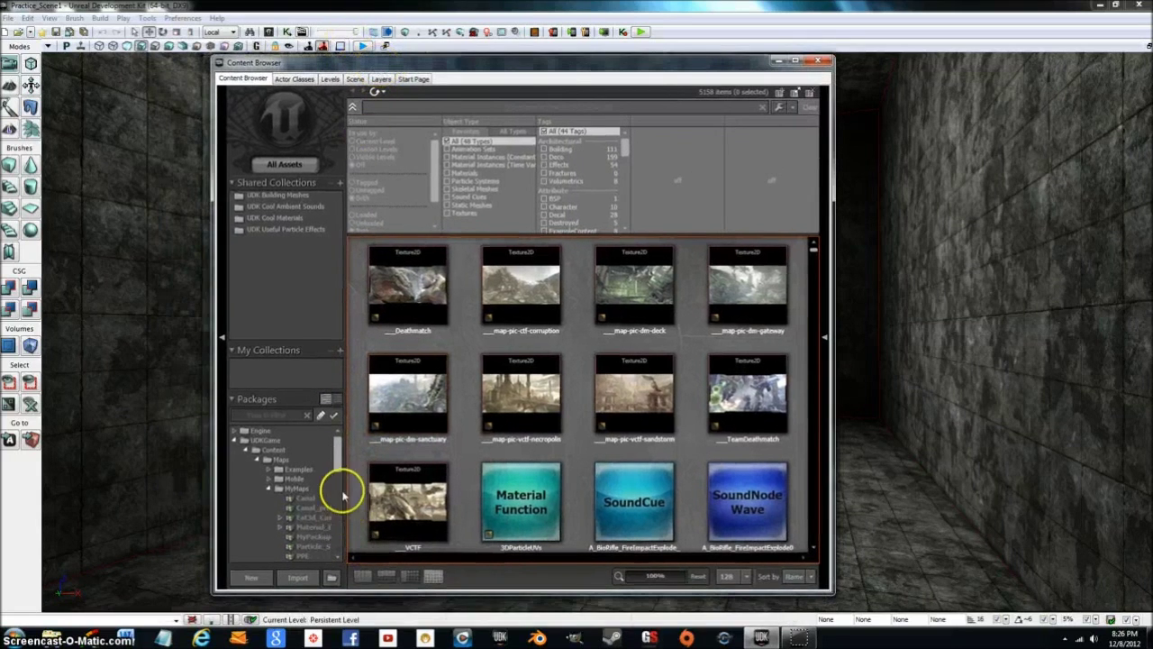
pyautogui.moveTo(334, 464); pyautogui.dragTo(338, 494)
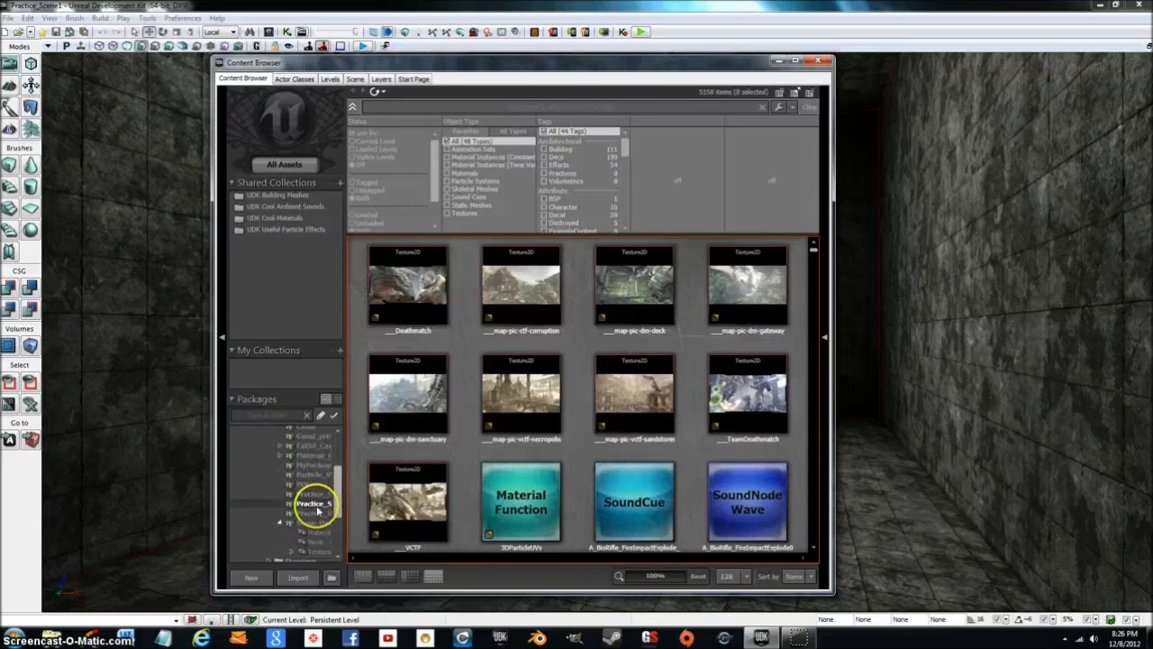
pyautogui.click(312, 504)
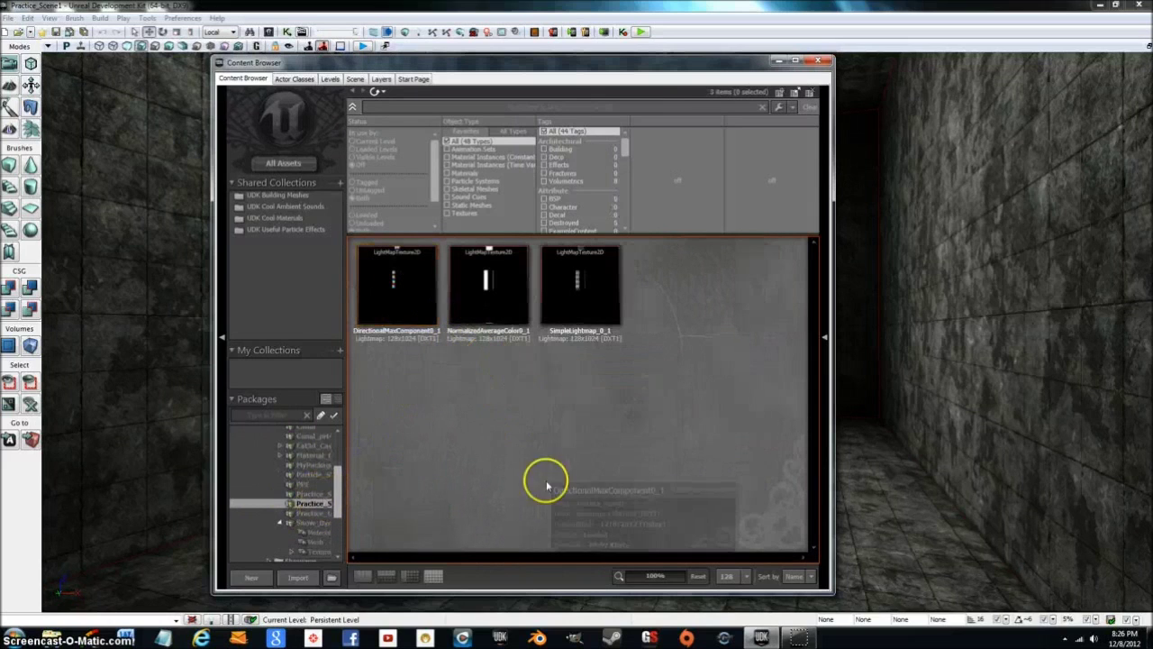
pyautogui.moveTo(338, 499); pyautogui.dragTo(339, 450)
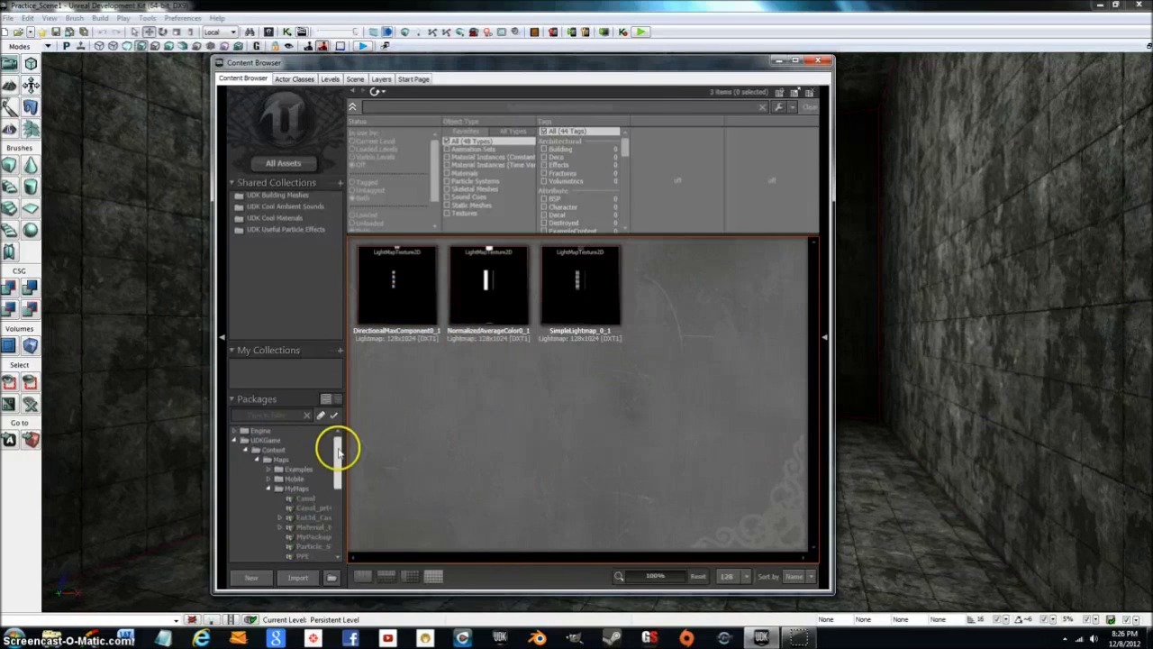
pyautogui.scroll(-2, 328, 468)
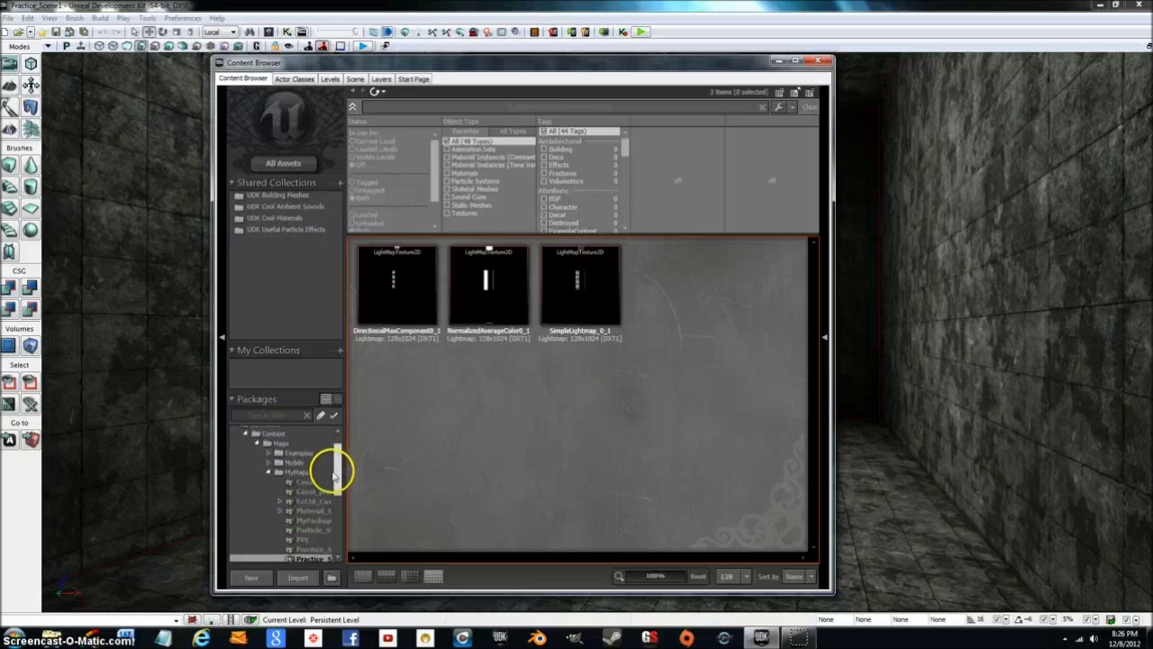
pyautogui.click(314, 531)
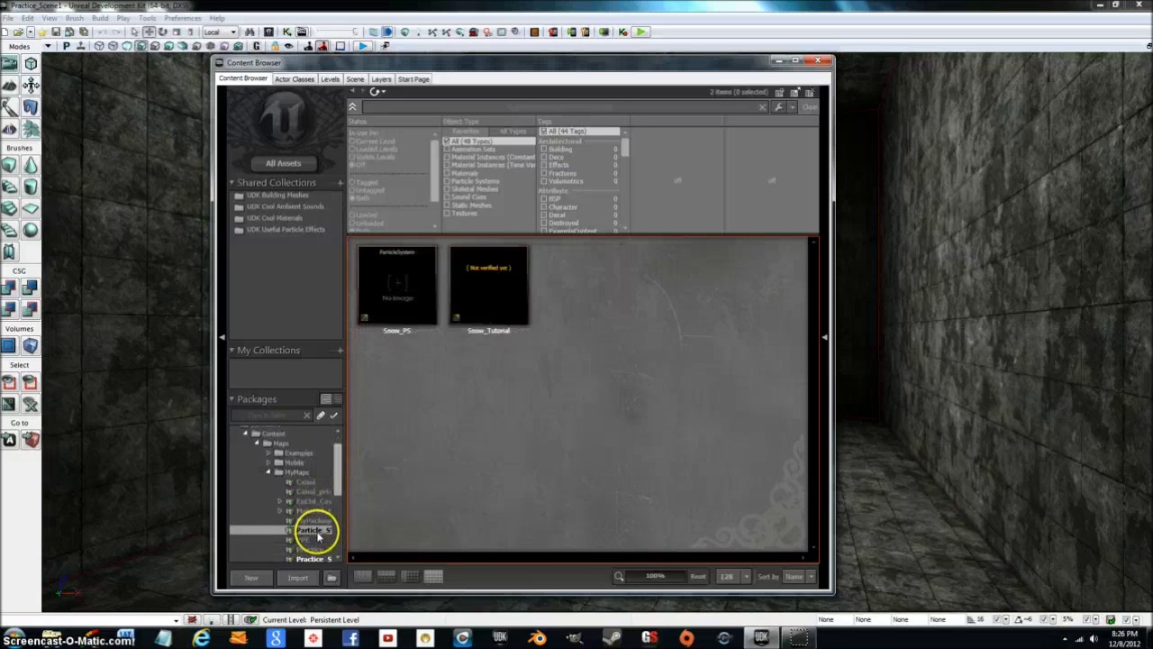
pyautogui.doubleClick(414, 308)
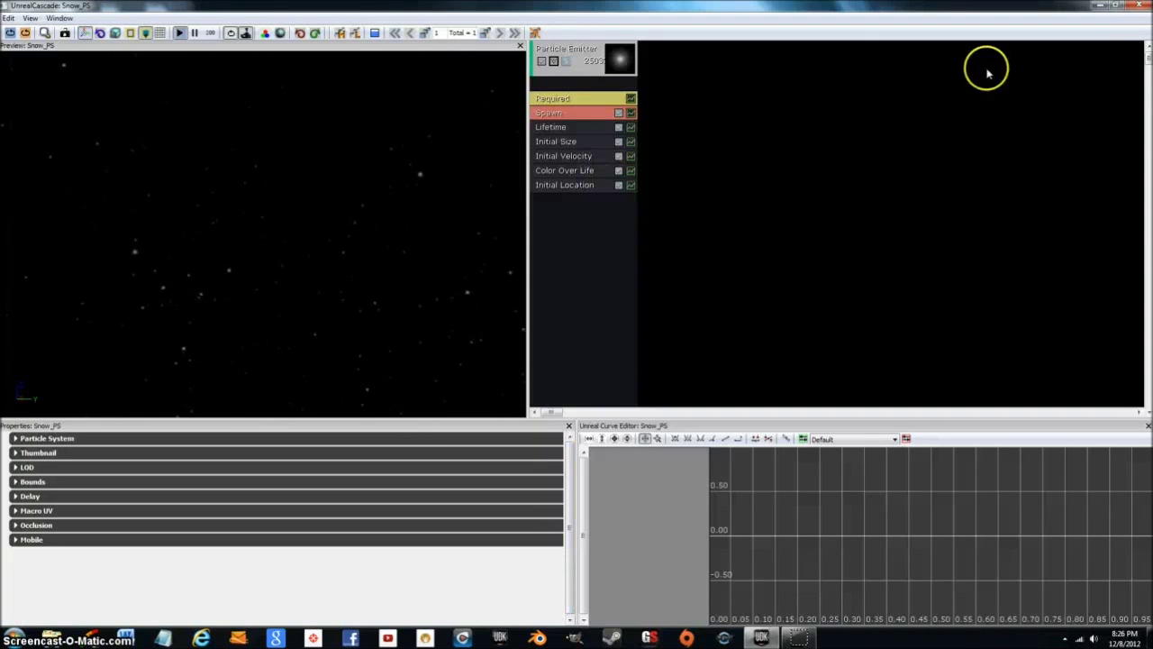
pyautogui.click(1139, 7)
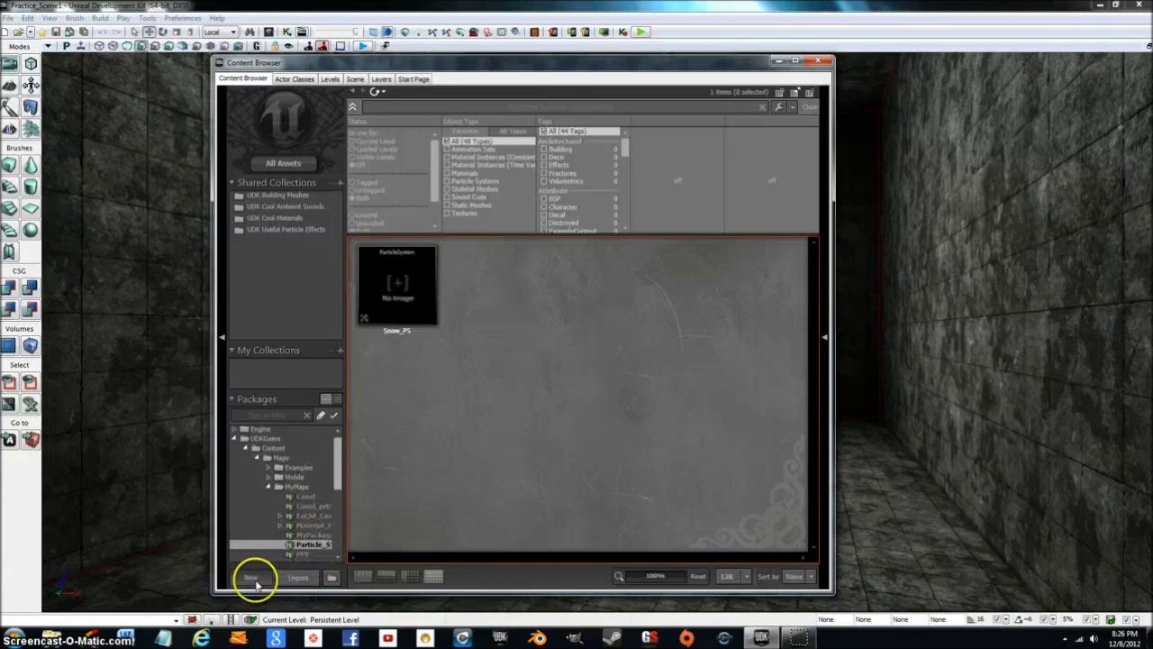
# Create a ParticleSystem asset named Snow_Tutorial in Particle_SYS, then close its Cascade window.
pyautogui.click(254, 578)
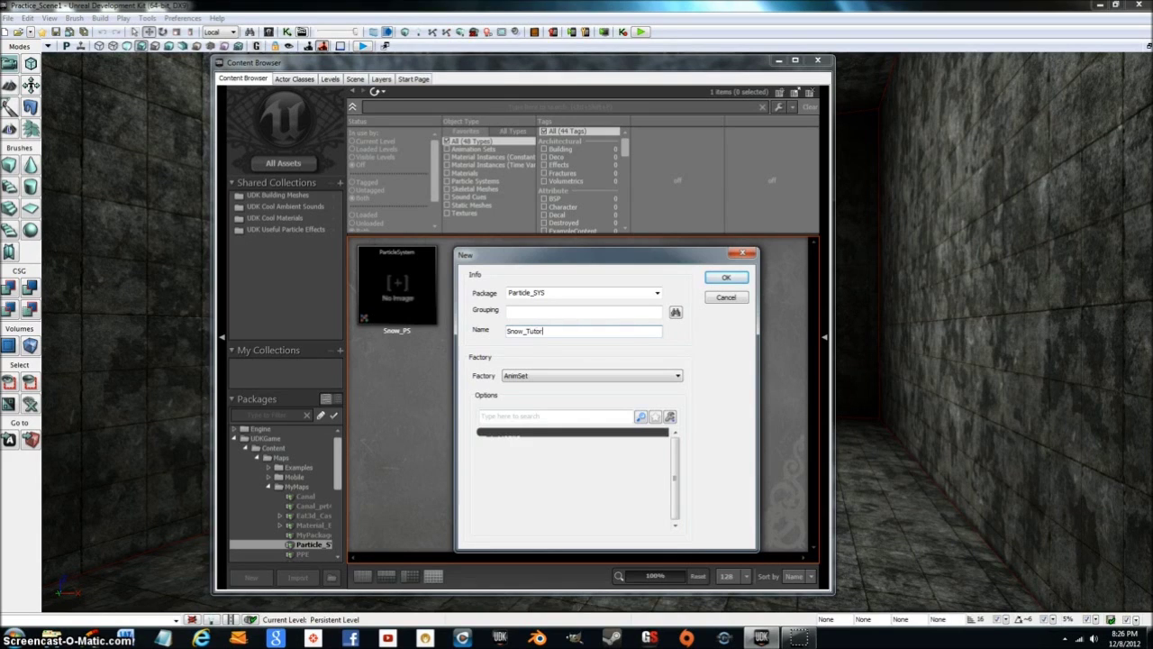
pyautogui.click(678, 376)
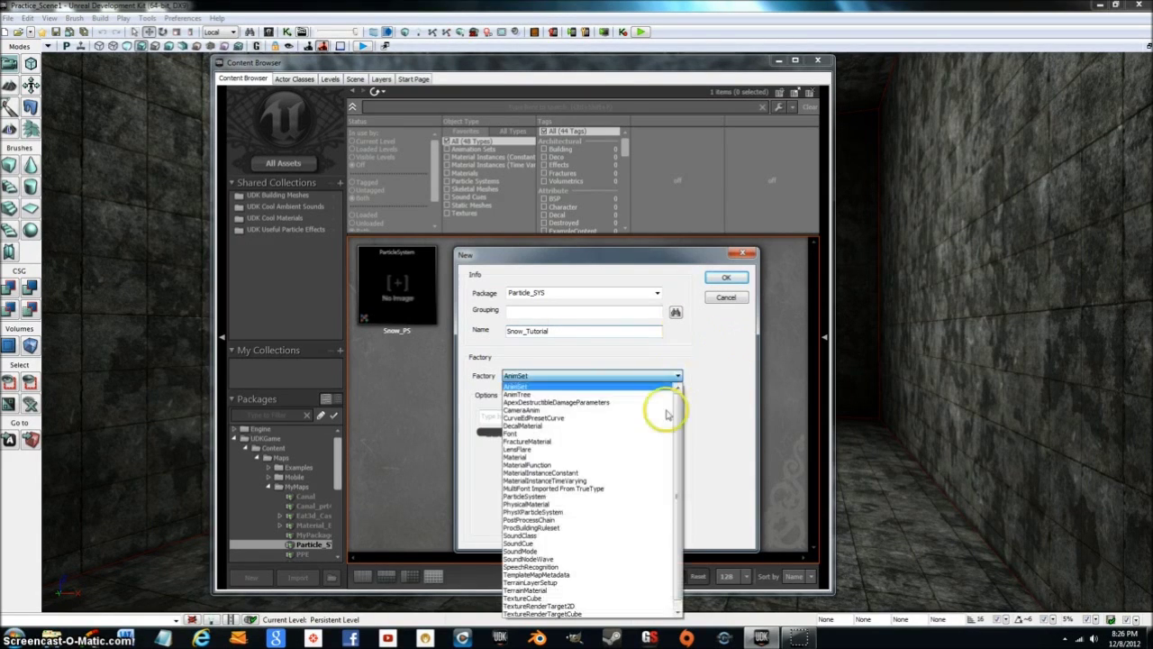
pyautogui.click(586, 488)
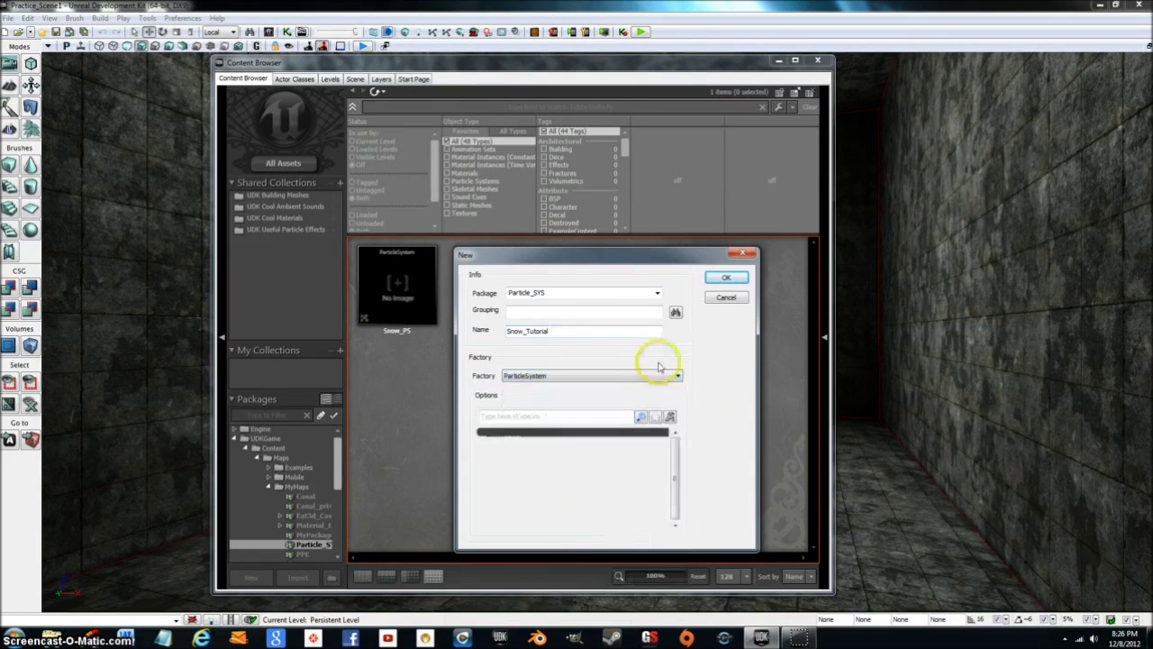
pyautogui.click(729, 280)
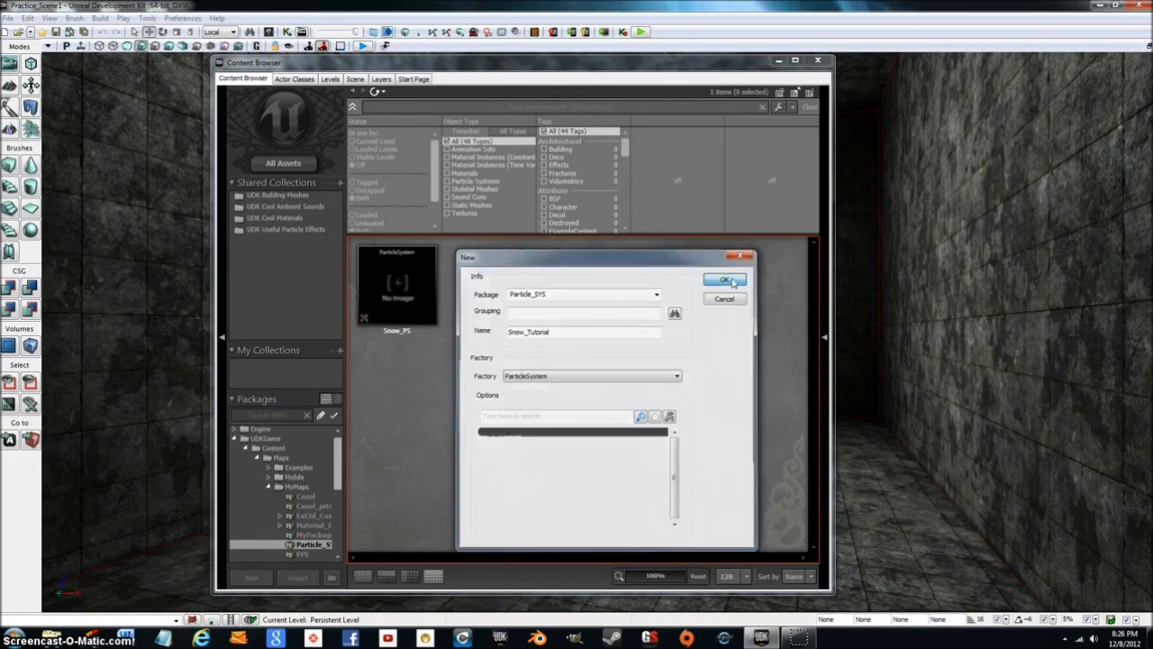
pyautogui.click(1098, 7)
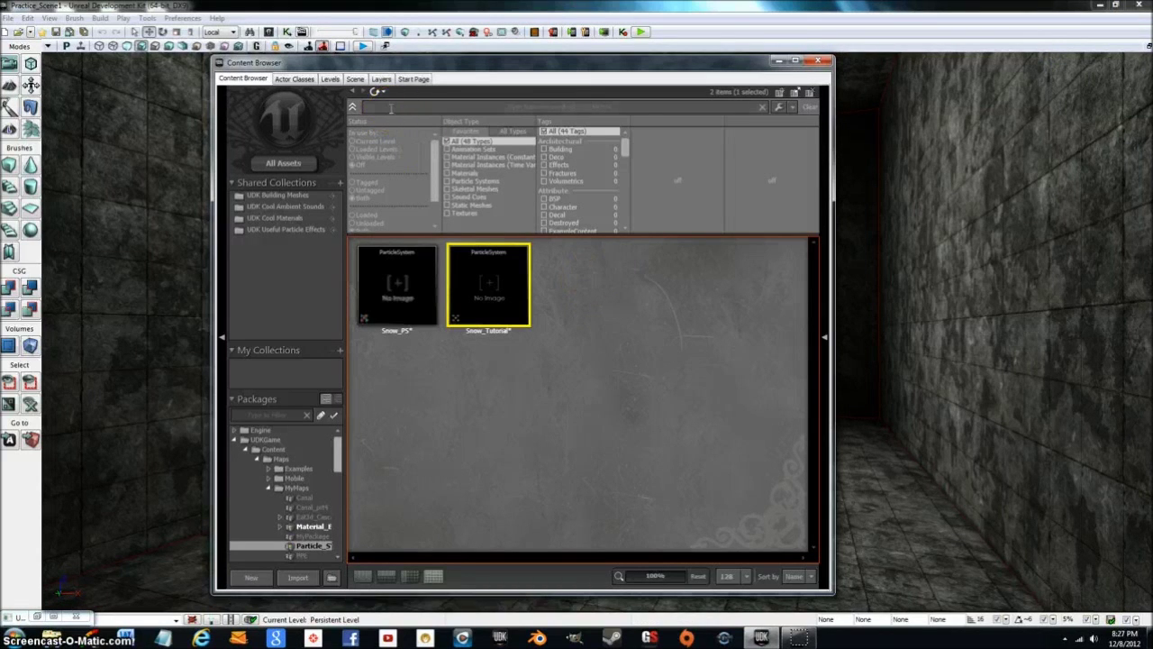
# Search all assets for 'M_CT' materials and pick M_CTF_Flag_IronGuard_Flare.
pyautogui.write('M')
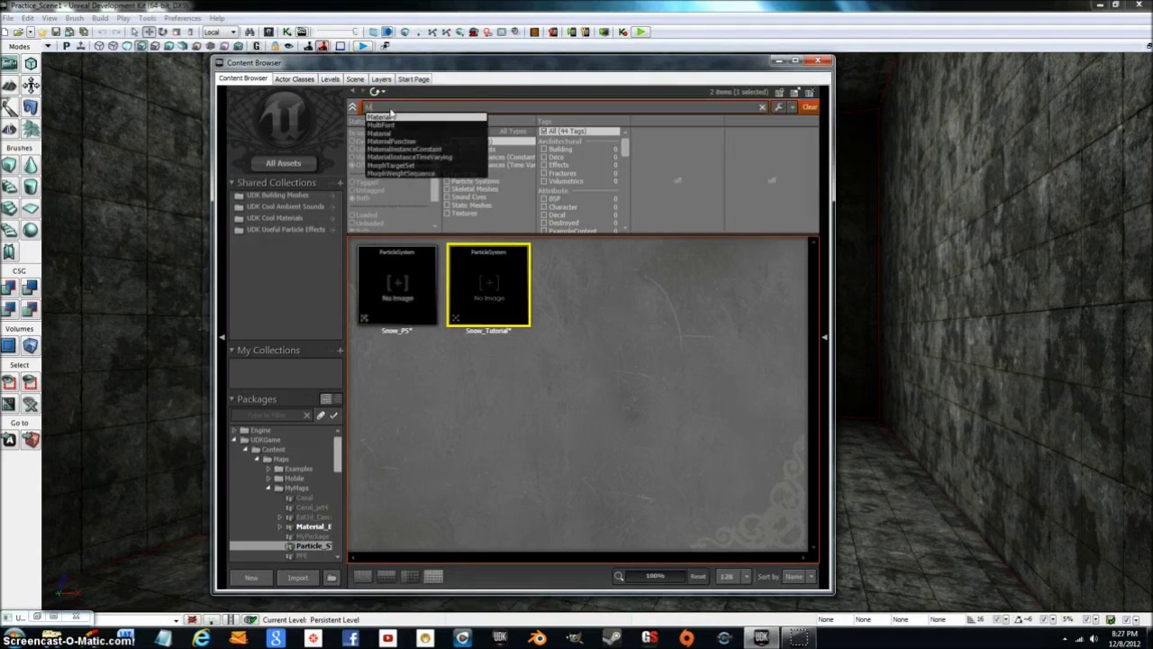
pyautogui.write('_')
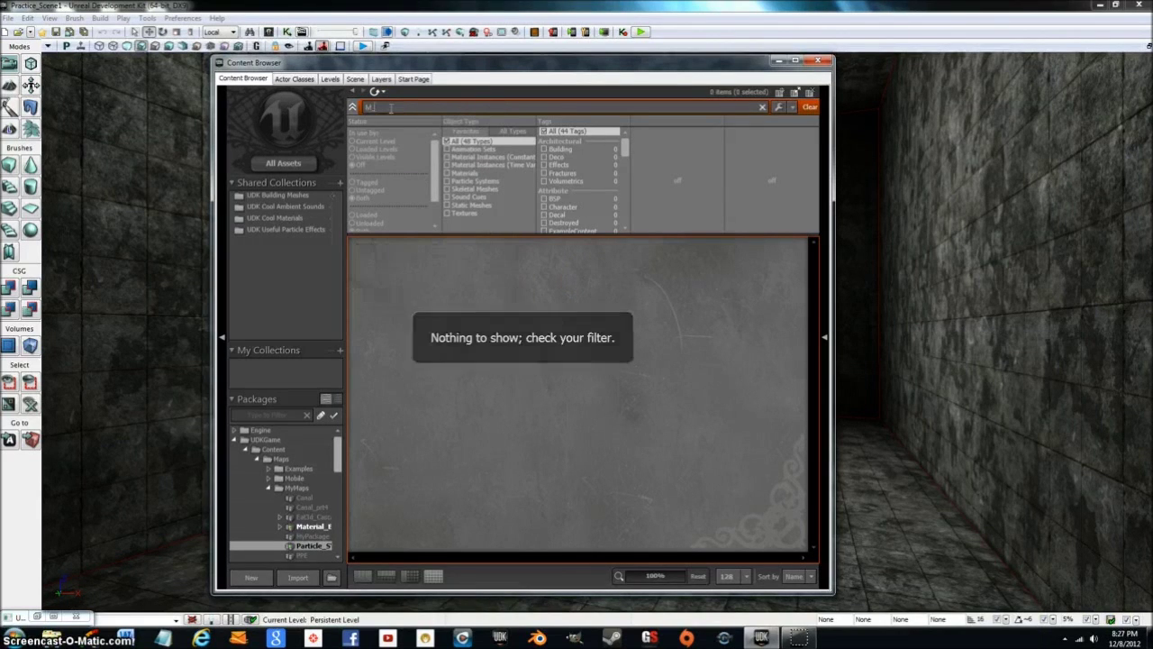
pyautogui.write('CTF')
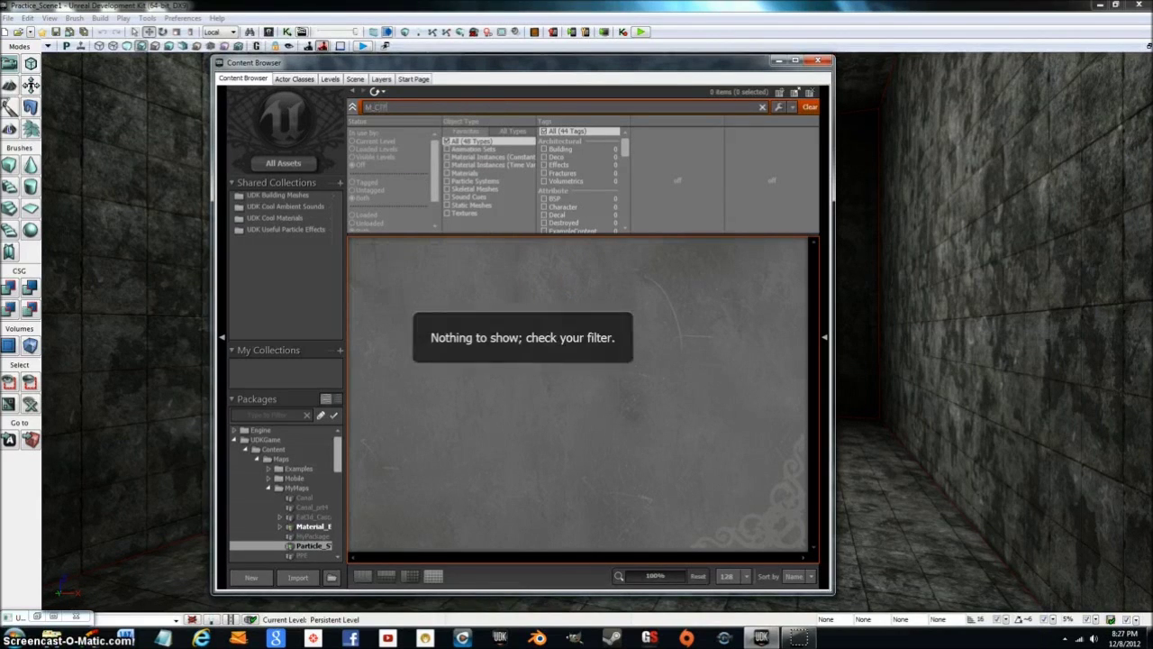
pyautogui.click(446, 172)
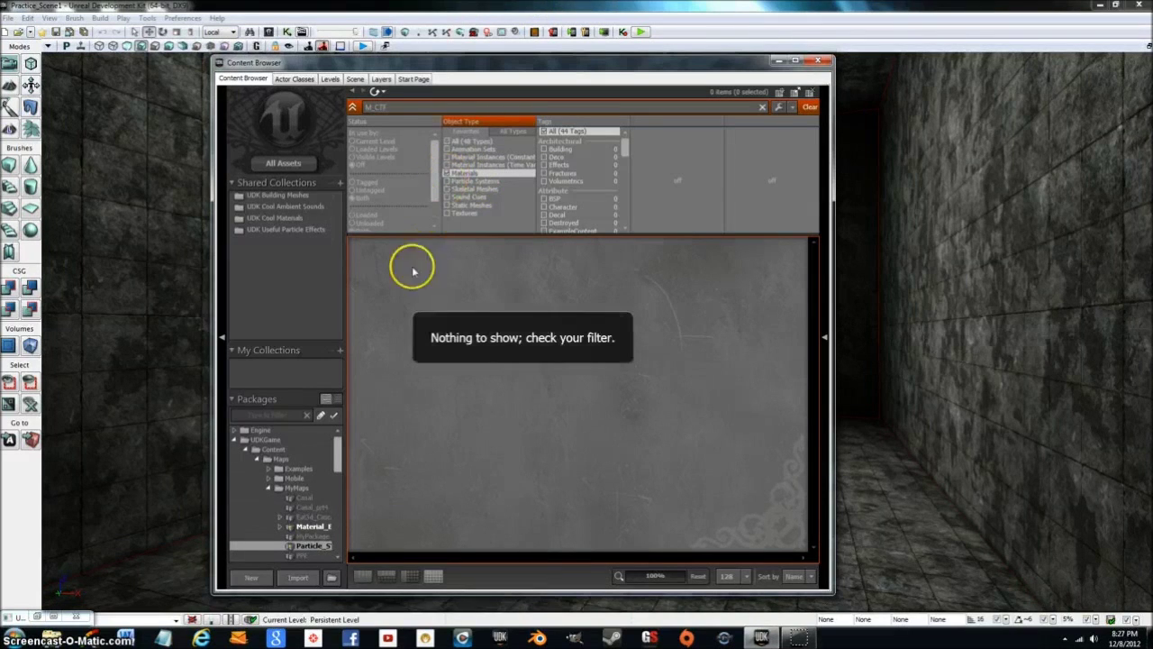
pyautogui.click(259, 160)
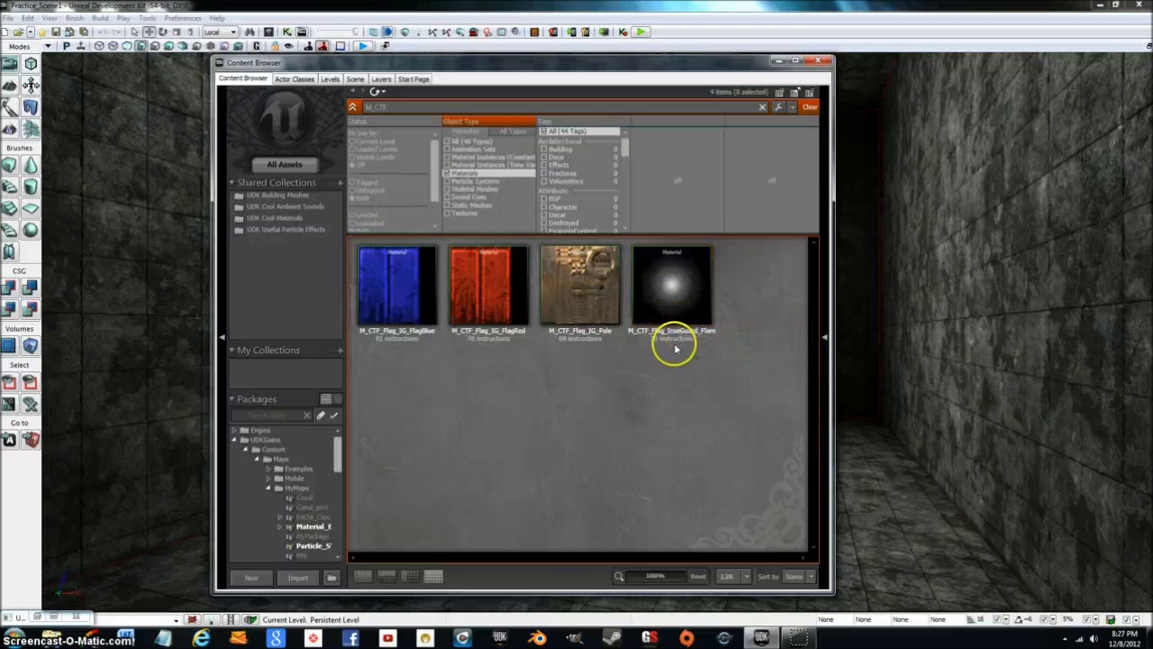
pyautogui.moveTo(676, 338)
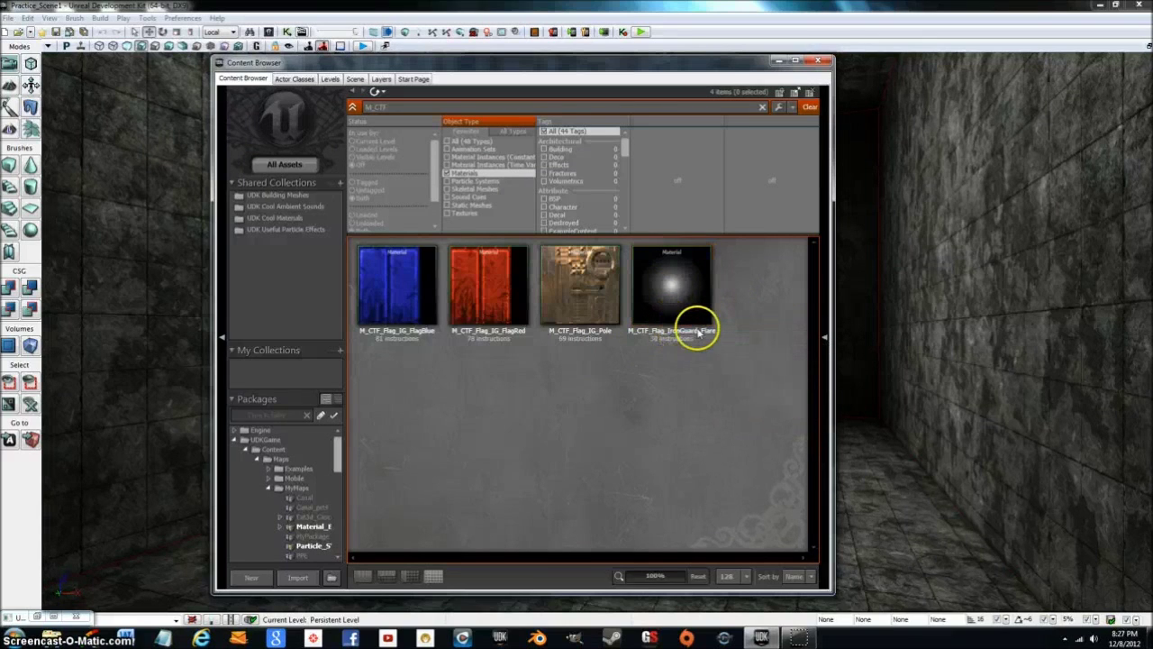
pyautogui.moveTo(667, 279)
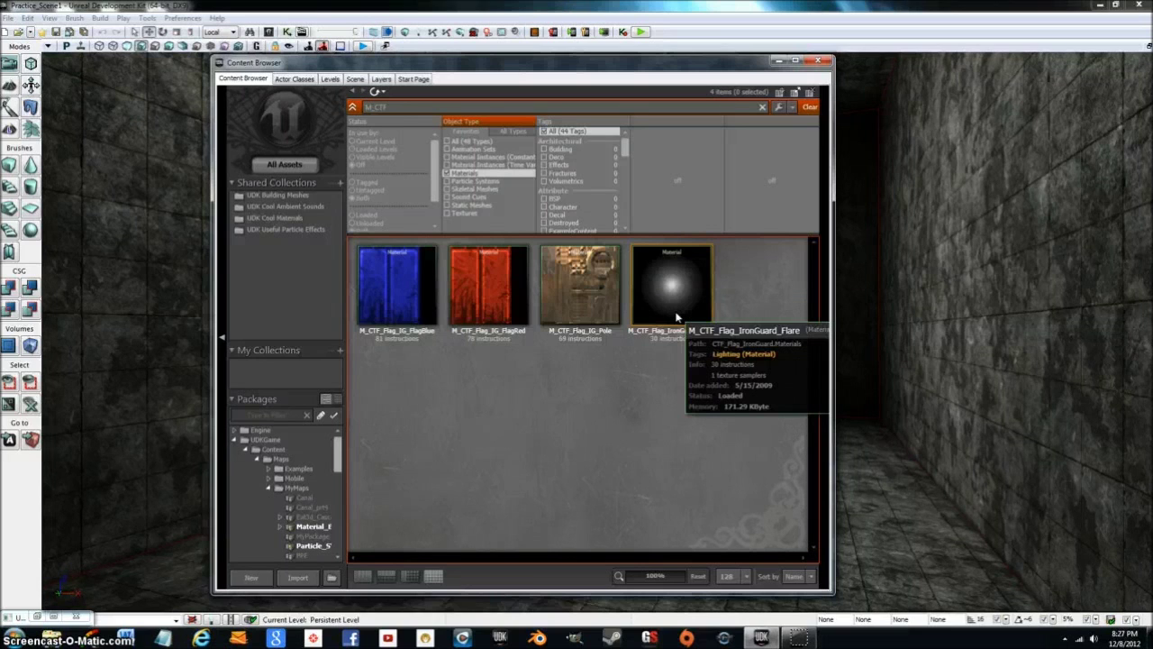
pyautogui.click(675, 326)
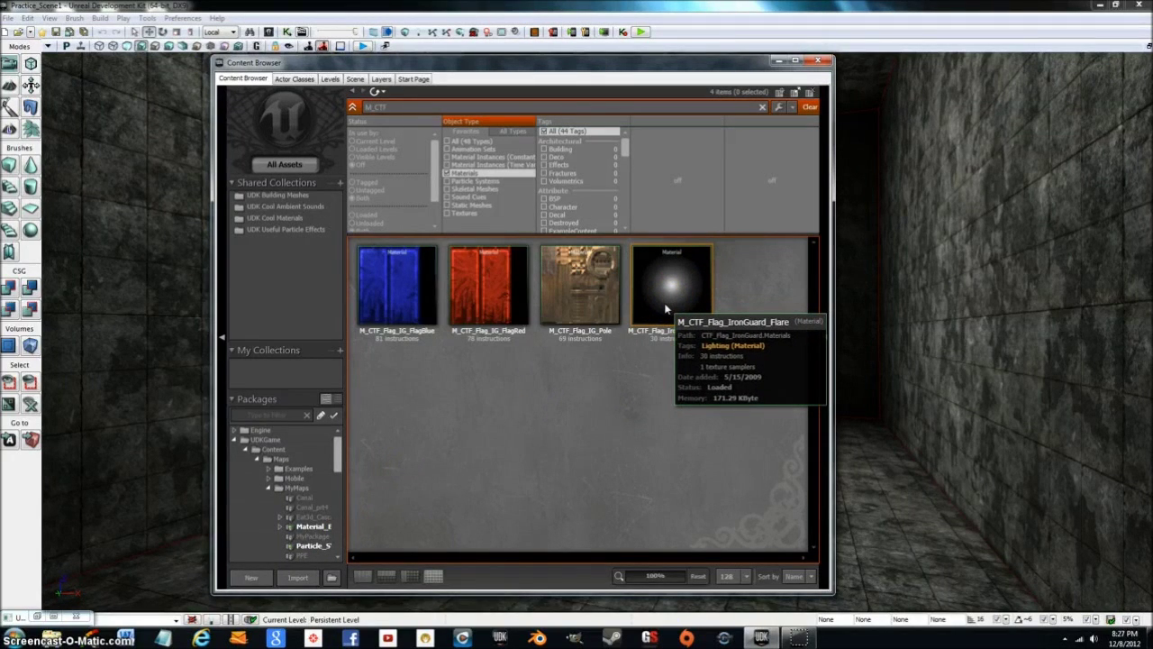
# Reselect M_CTF_Flag_IronGuard_Flare from an all-assets search and return to Snow_Tutorial's Cascade editor.
pyautogui.click(666, 309)
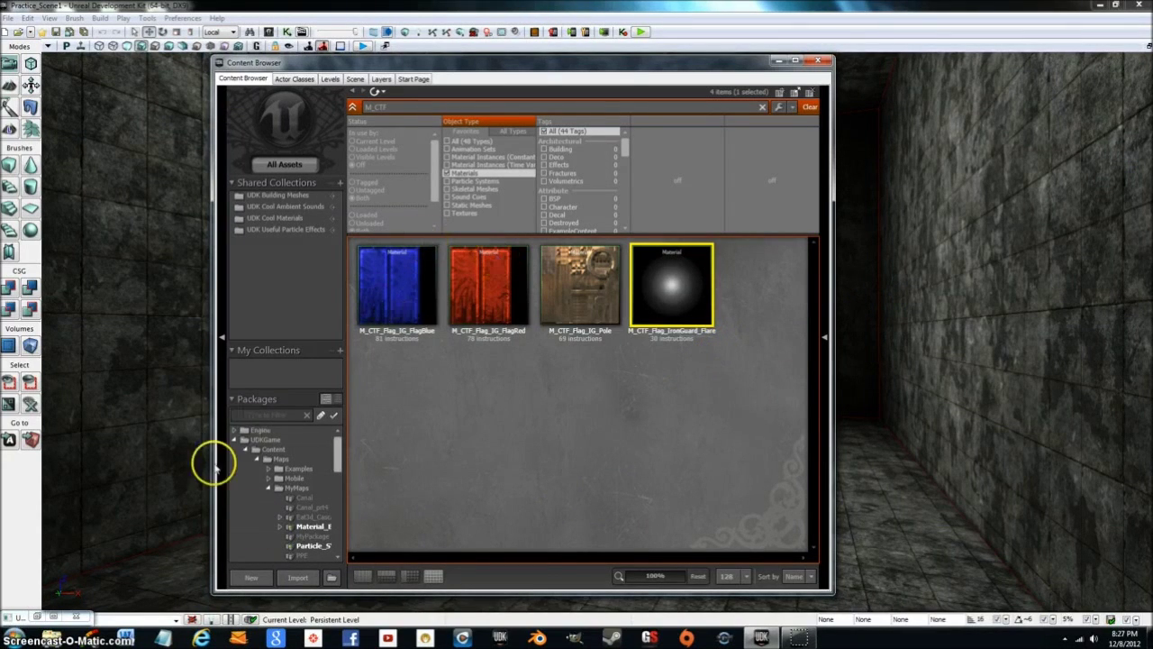
pyautogui.click(315, 547)
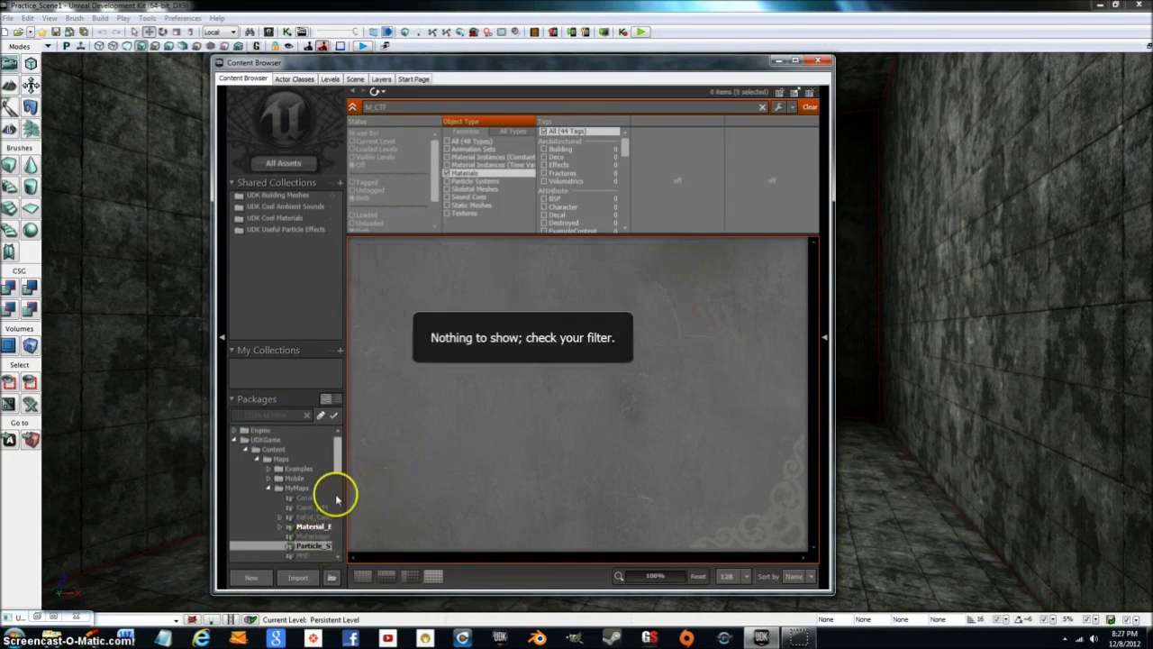
pyautogui.click(325, 530)
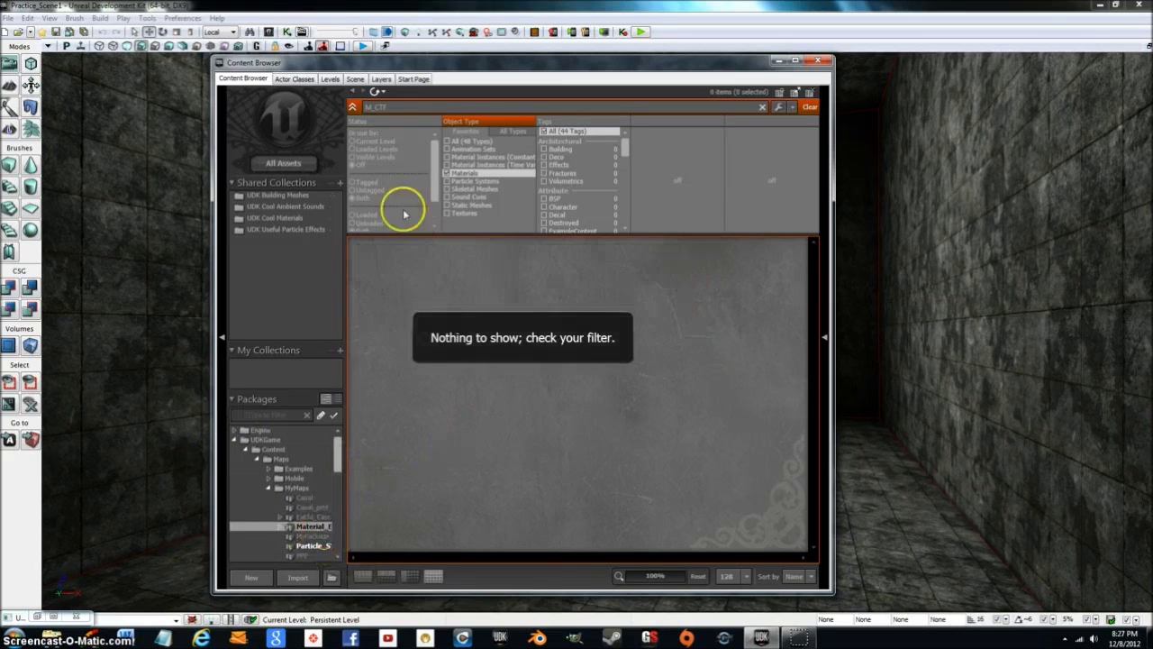
pyautogui.click(317, 163)
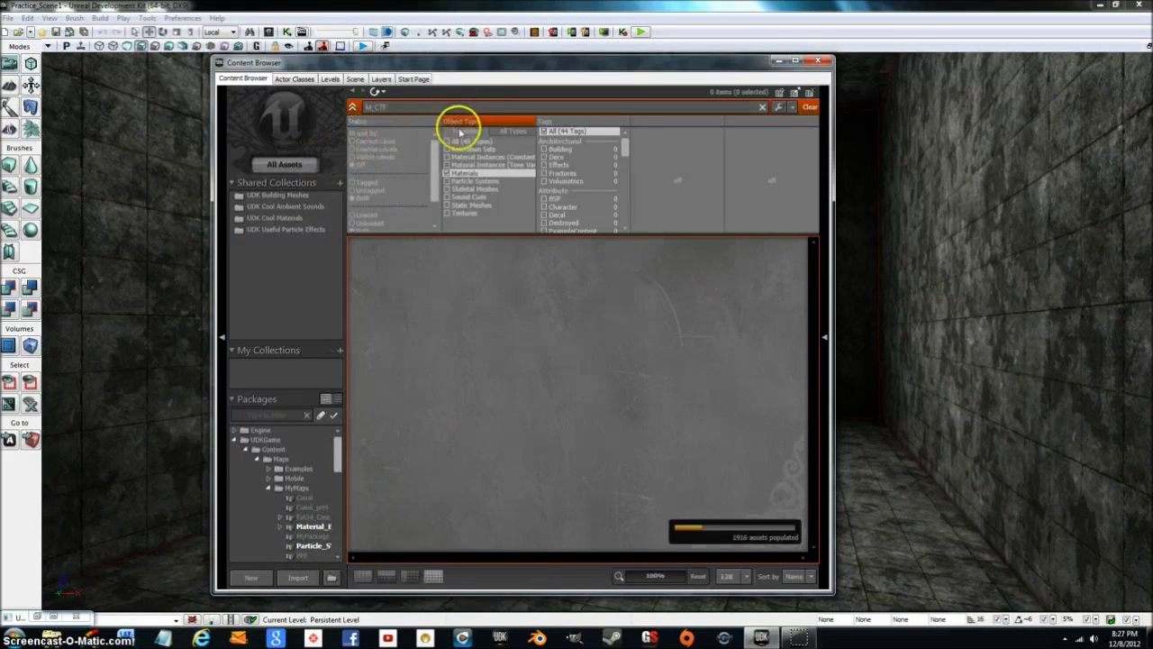
pyautogui.click(694, 288)
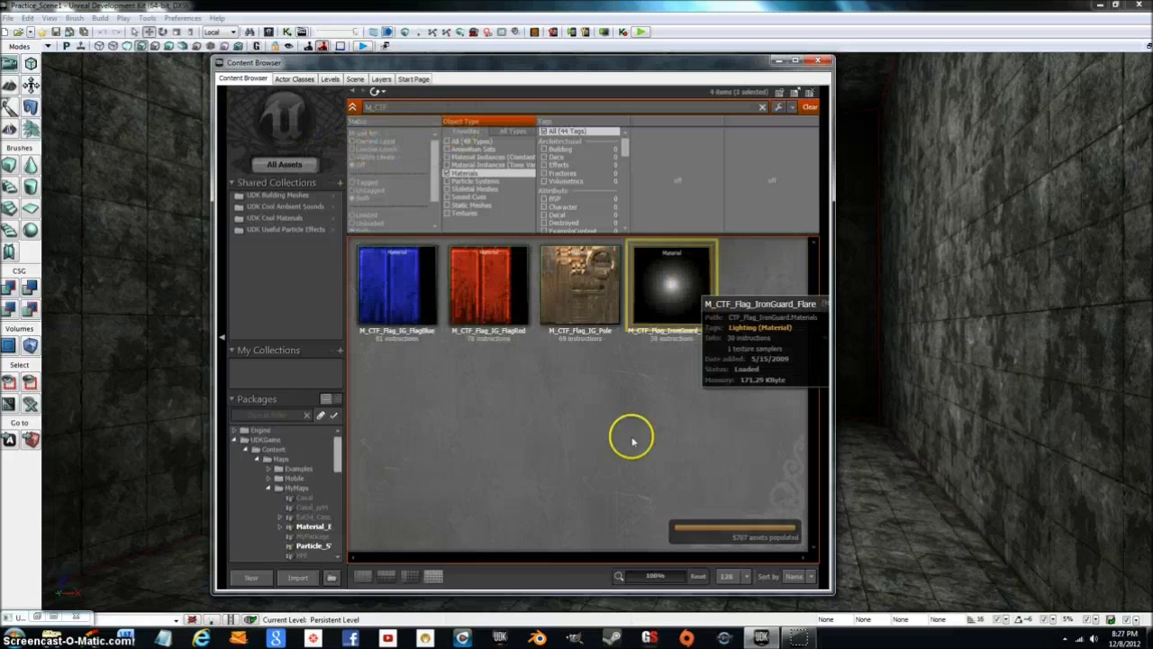
pyautogui.click(38, 617)
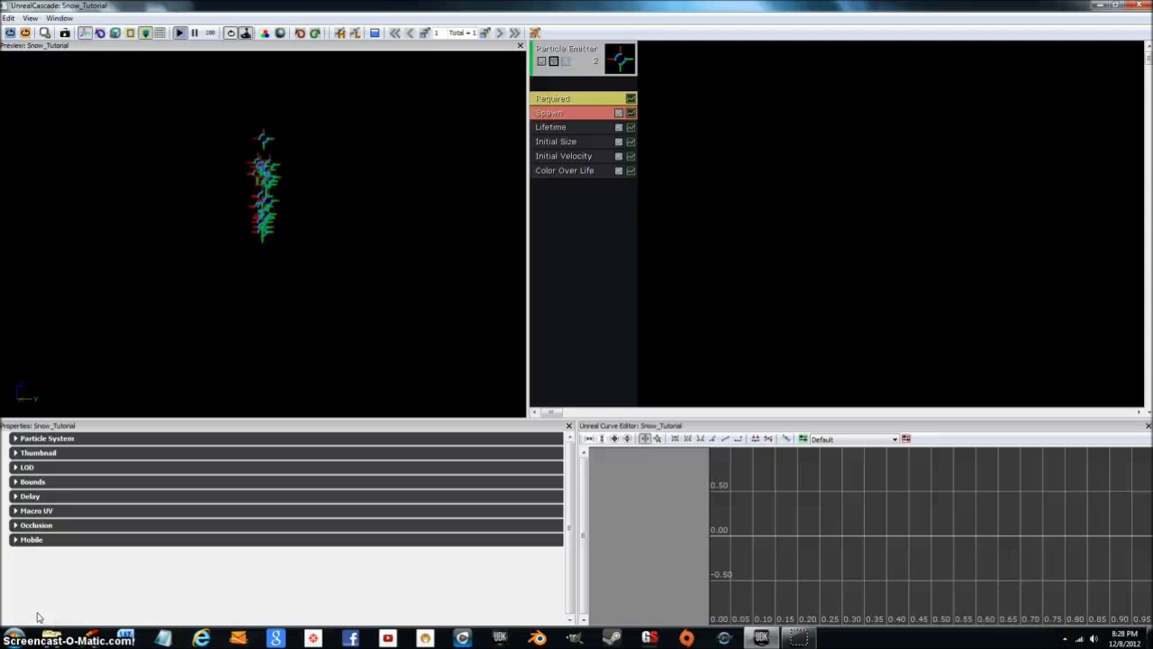
# Assign the M_CTF_Flag_IronGuard_Flare material to the emitter, then select its Spawn module.
pyautogui.click(592, 99)
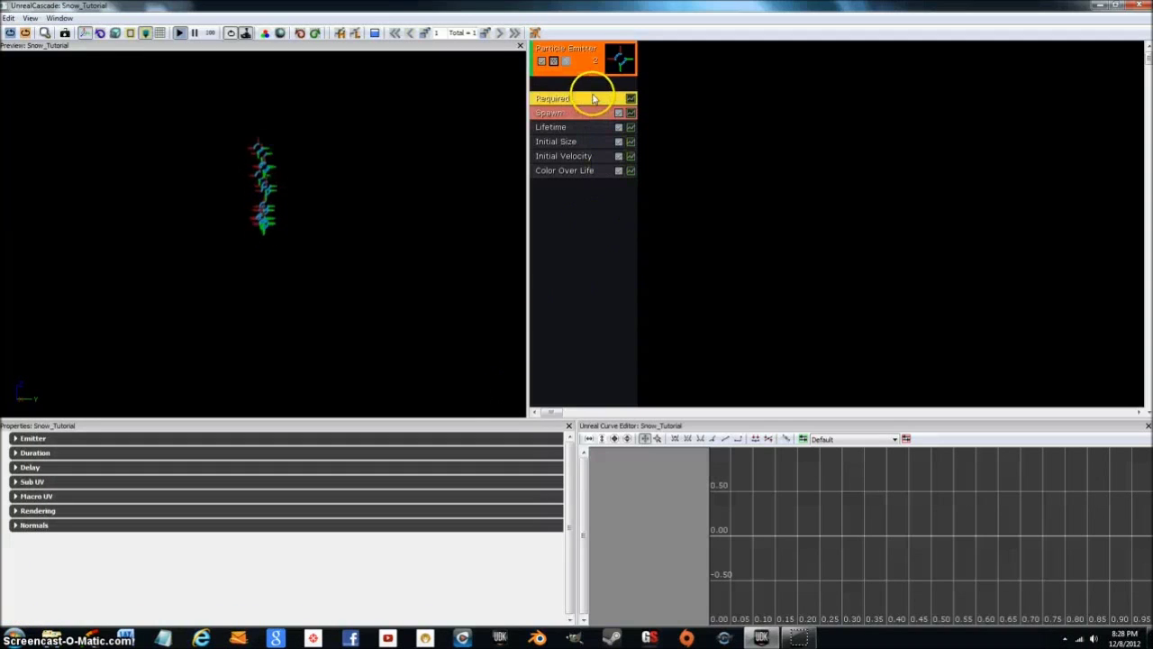
pyautogui.click(32, 439)
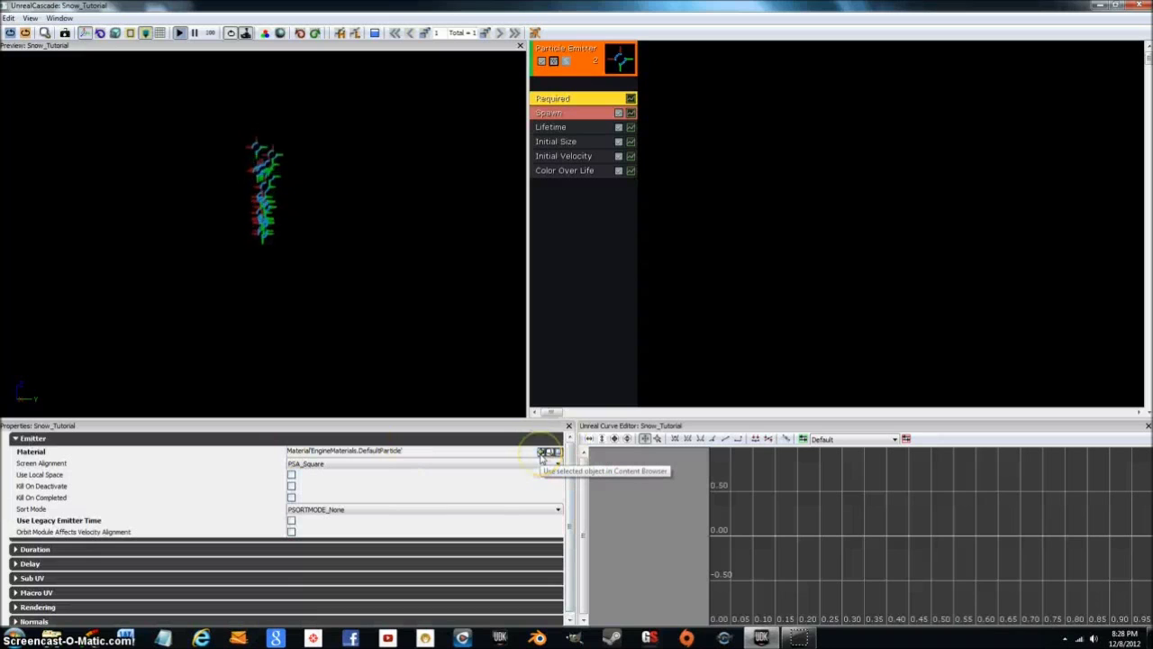
pyautogui.click(542, 455)
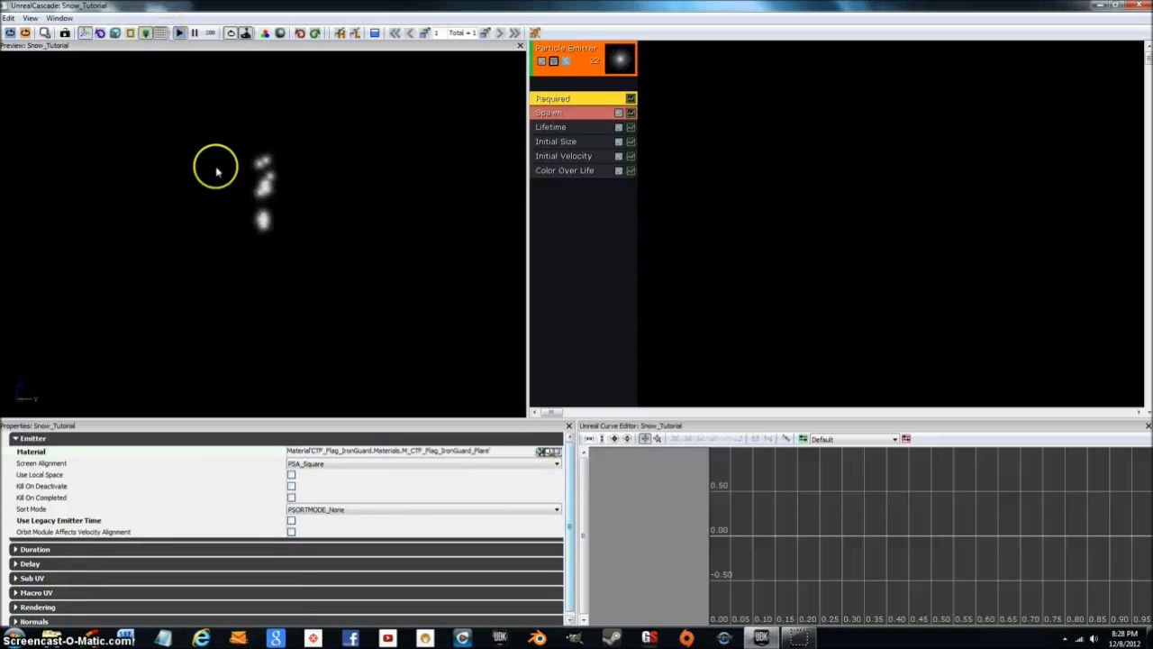
pyautogui.moveTo(261, 213); pyautogui.dragTo(216, 261)
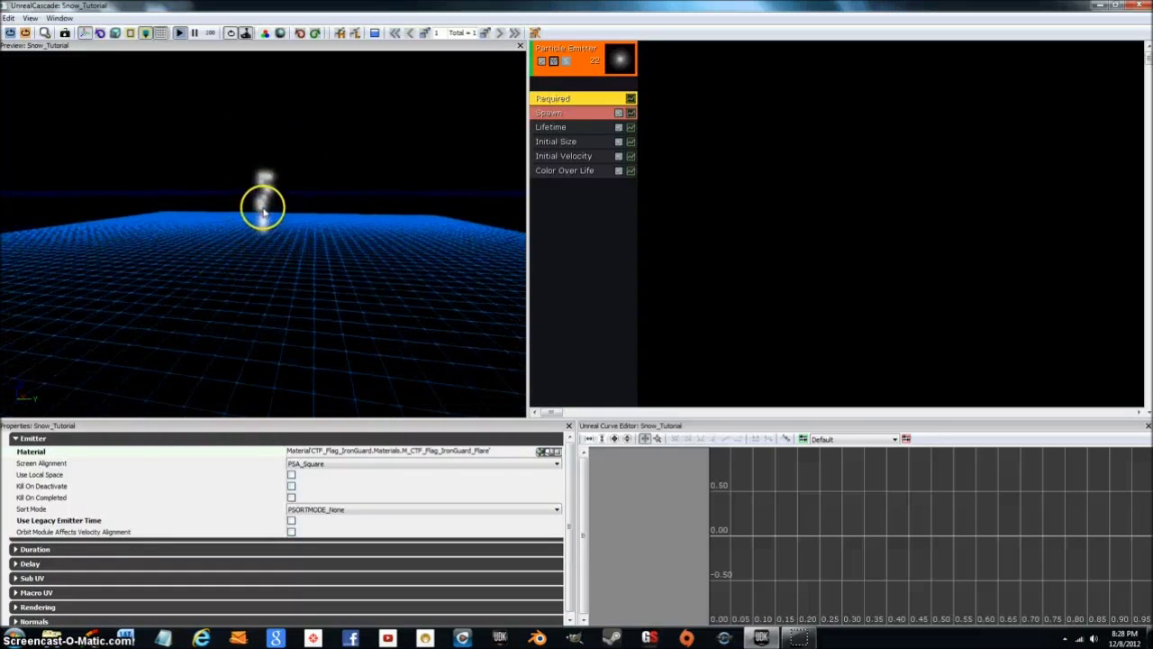
pyautogui.click(95, 439)
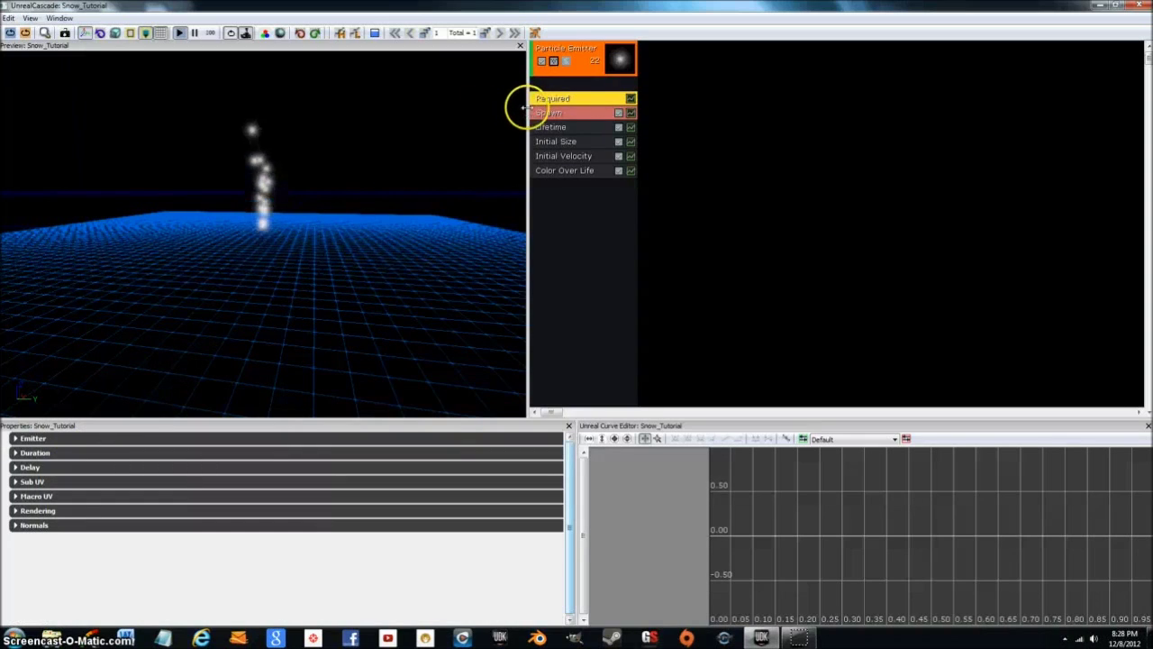
pyautogui.click(590, 114)
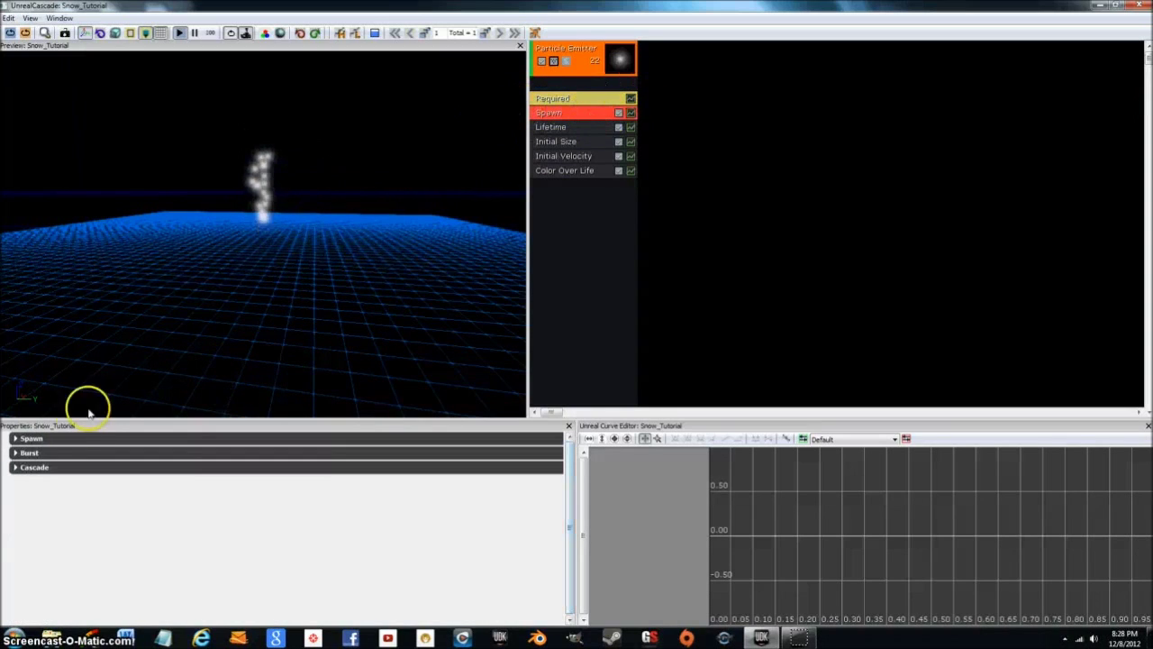
# Increase the Spawn Rate Constant above 20 for a denser particle stream.
pyautogui.click(34, 439)
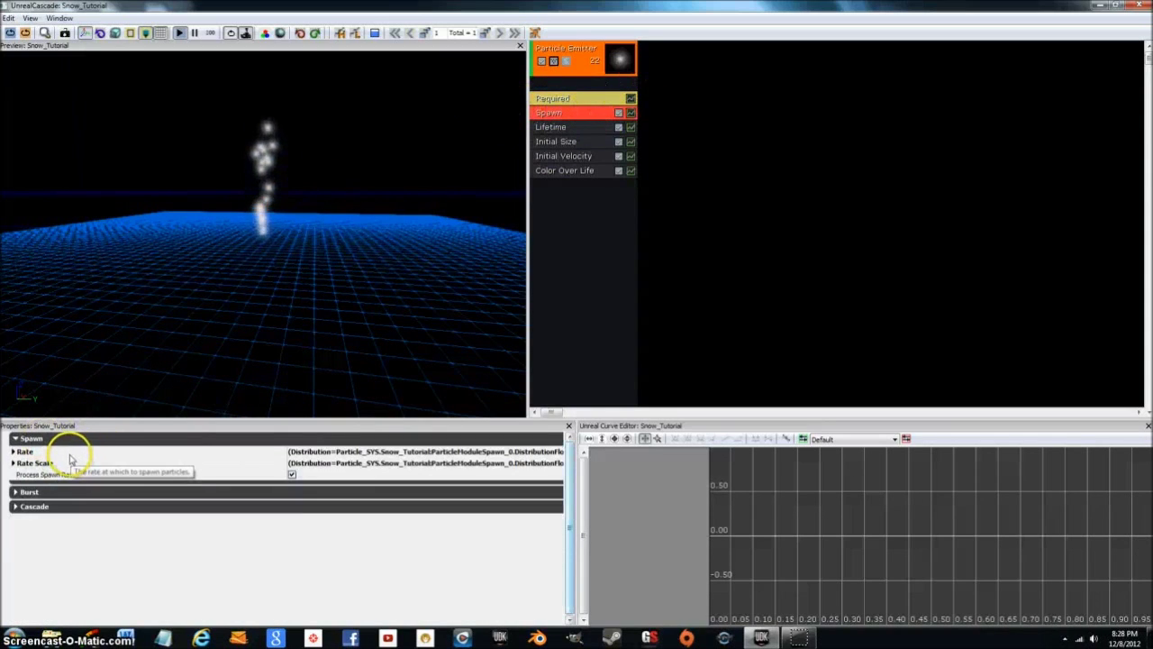
pyautogui.click(72, 450)
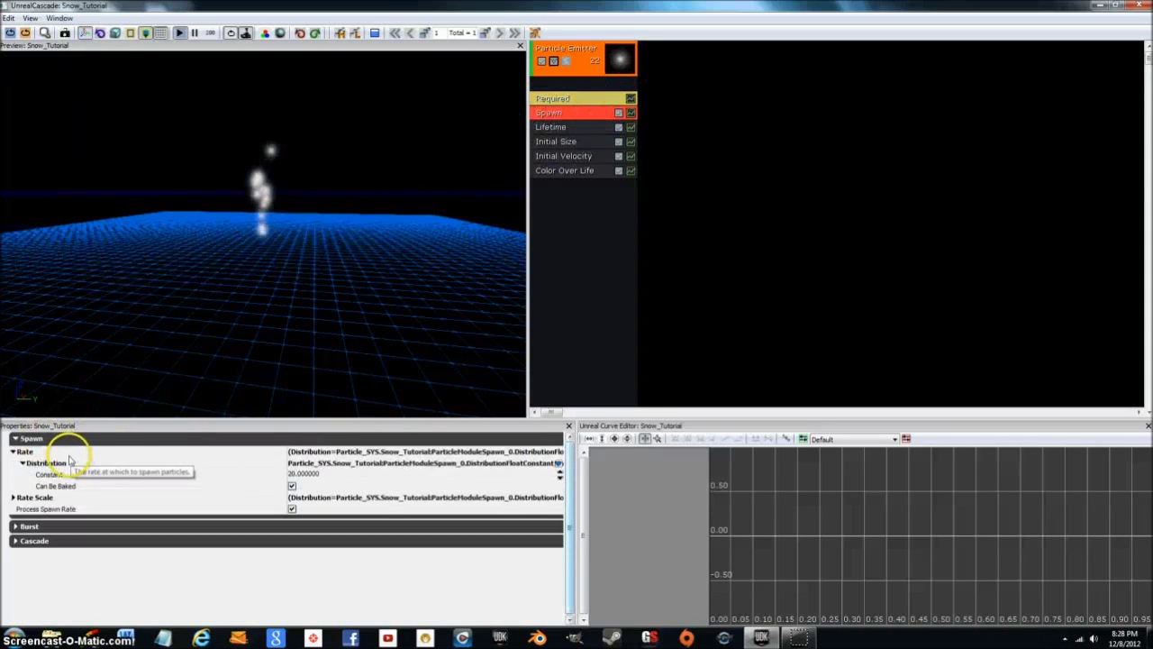
pyautogui.click(323, 477)
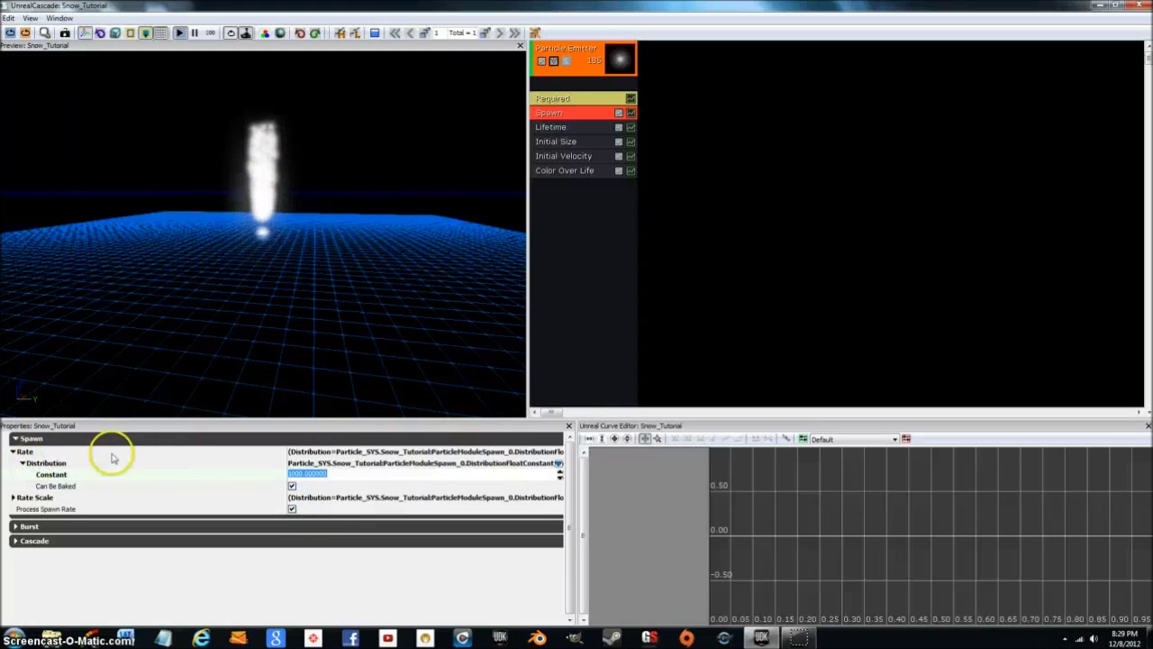
pyautogui.click(72, 438)
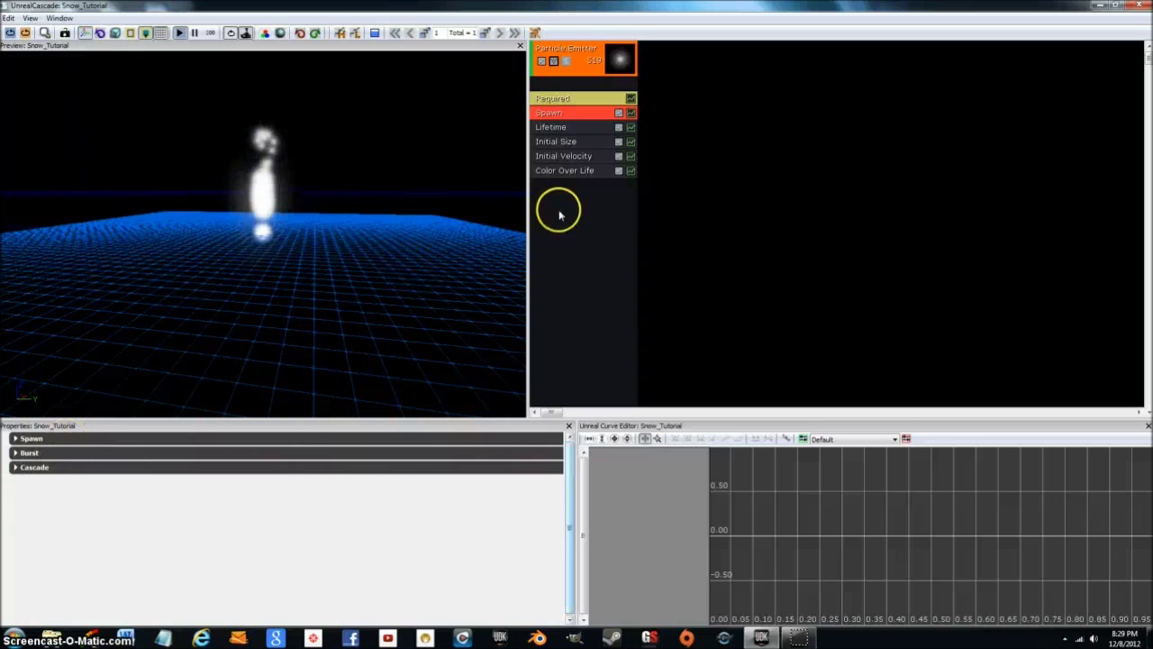
pyautogui.click(555, 126)
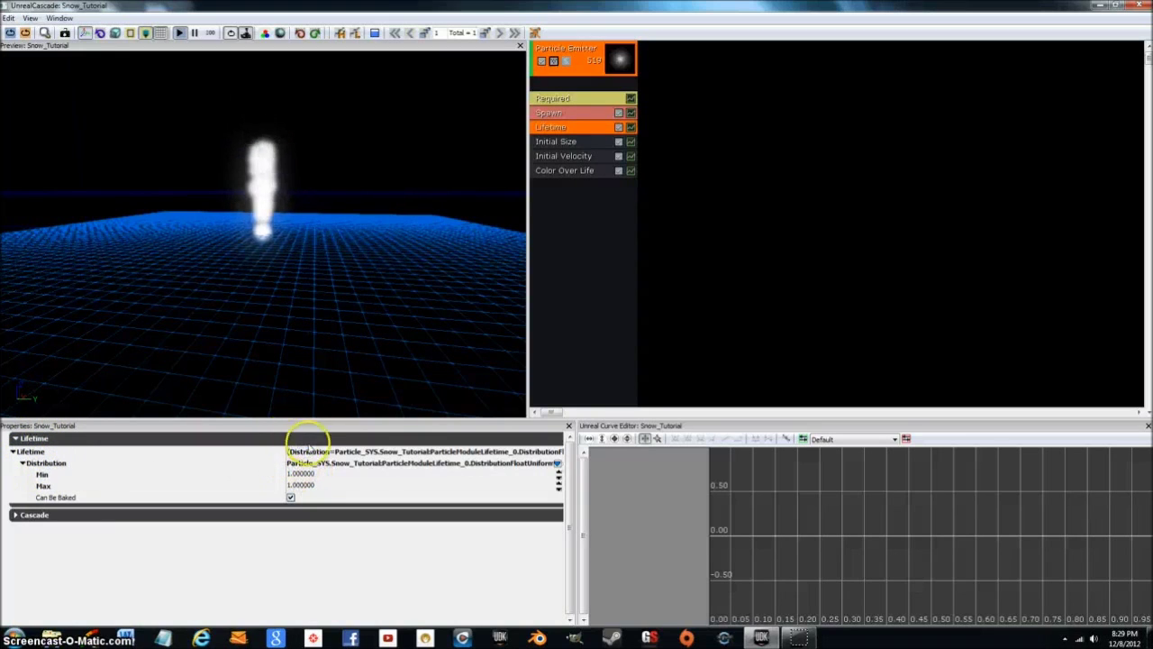
# Set the Lifetime distribution to Min 15 and Max 25.
pyautogui.click(307, 475)
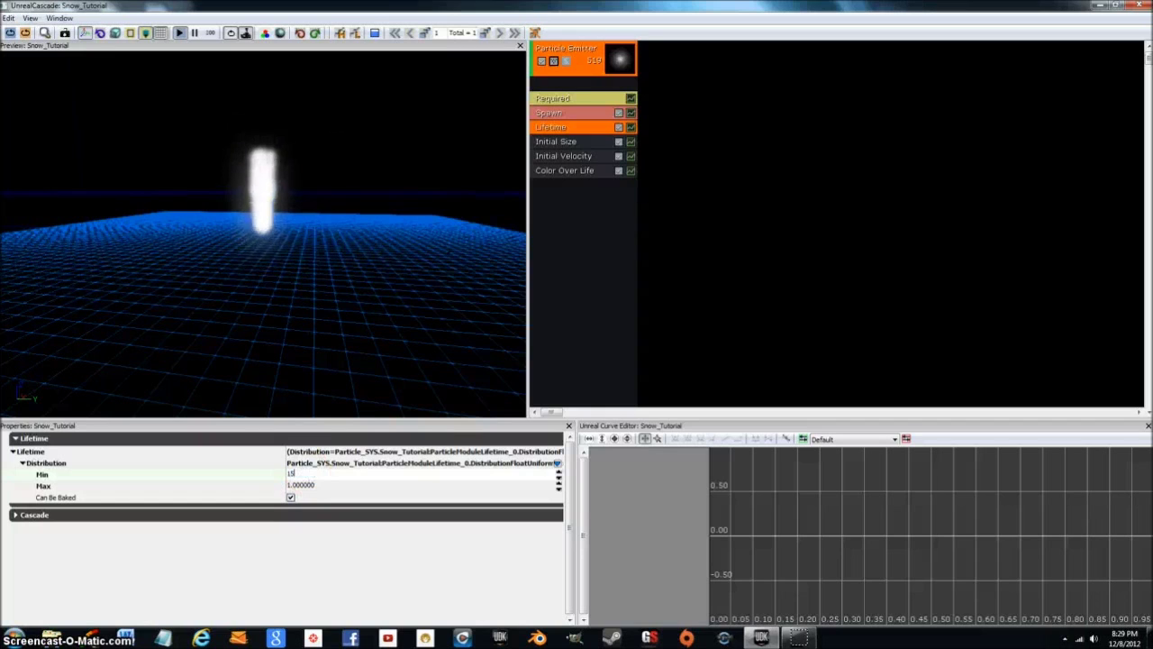
pyautogui.write('15')
pyautogui.press('Tab')
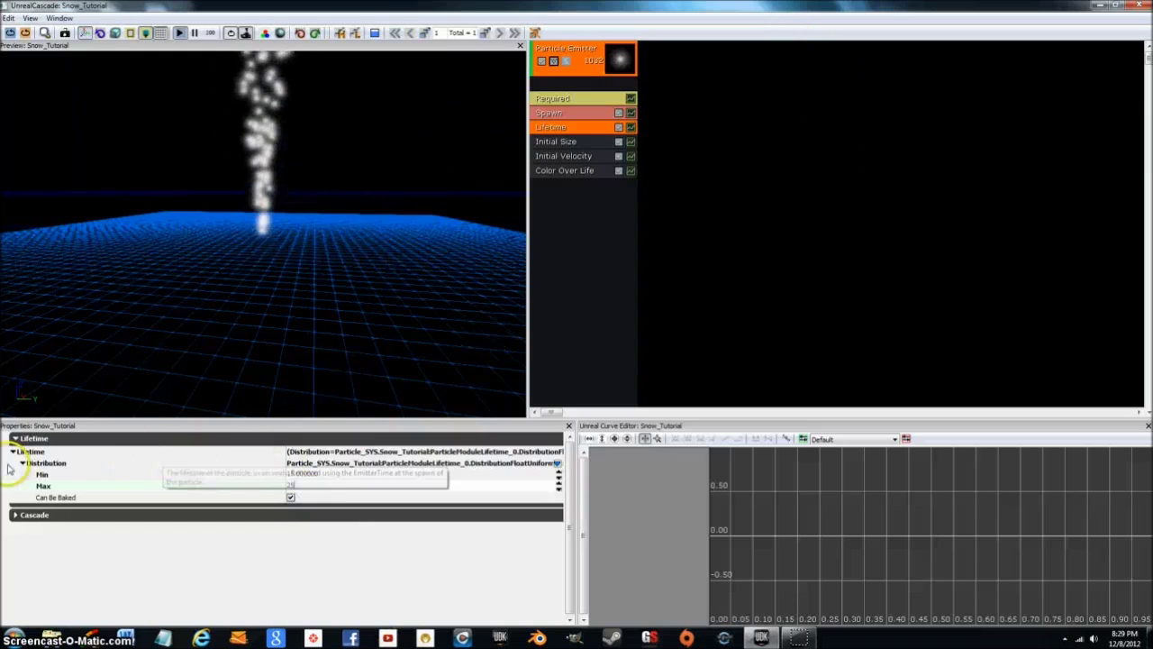
pyautogui.press('Return')
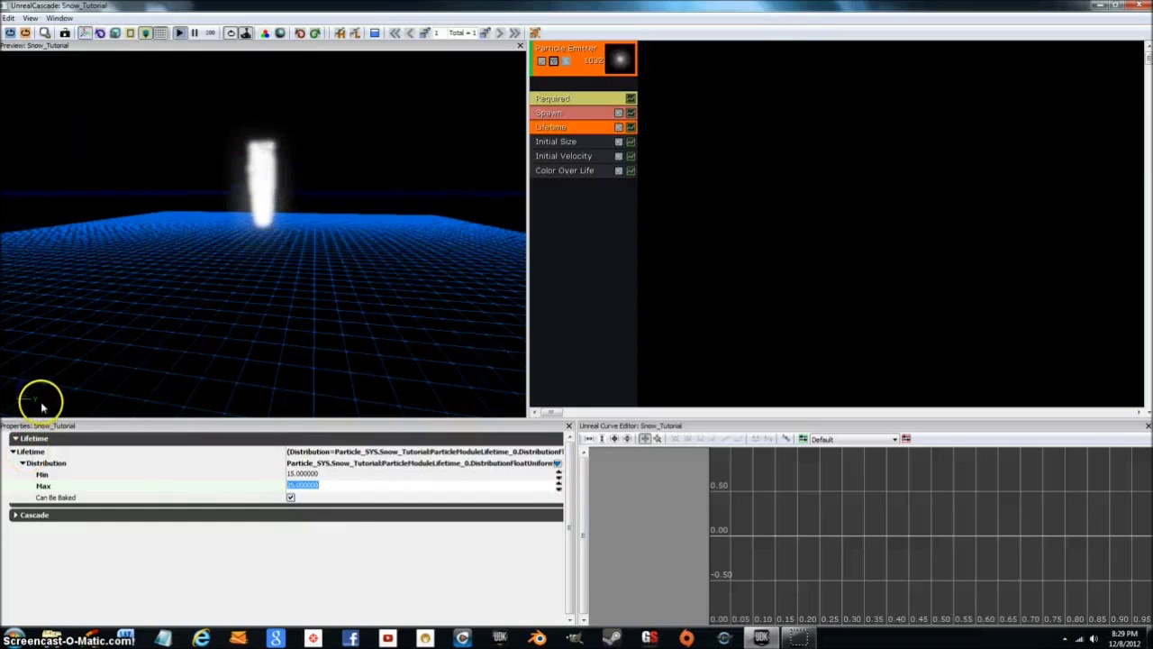
# Set the Initial Size Start Size Max to 6 on X, Y and Z.
pyautogui.click(541, 144)
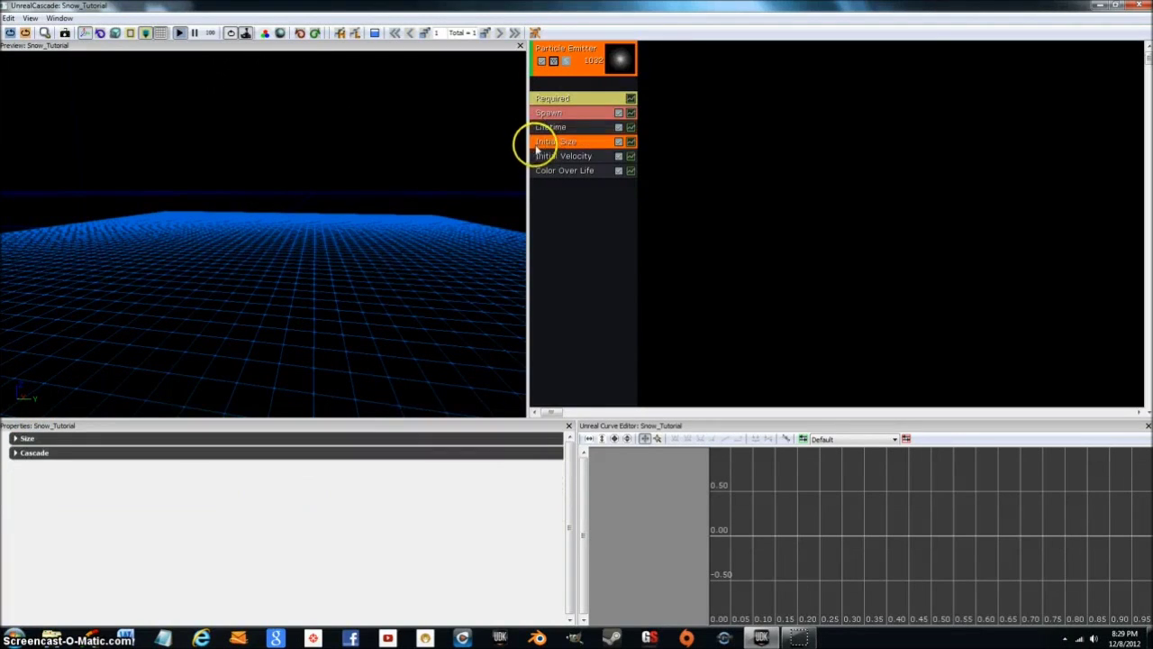
pyautogui.click(44, 440)
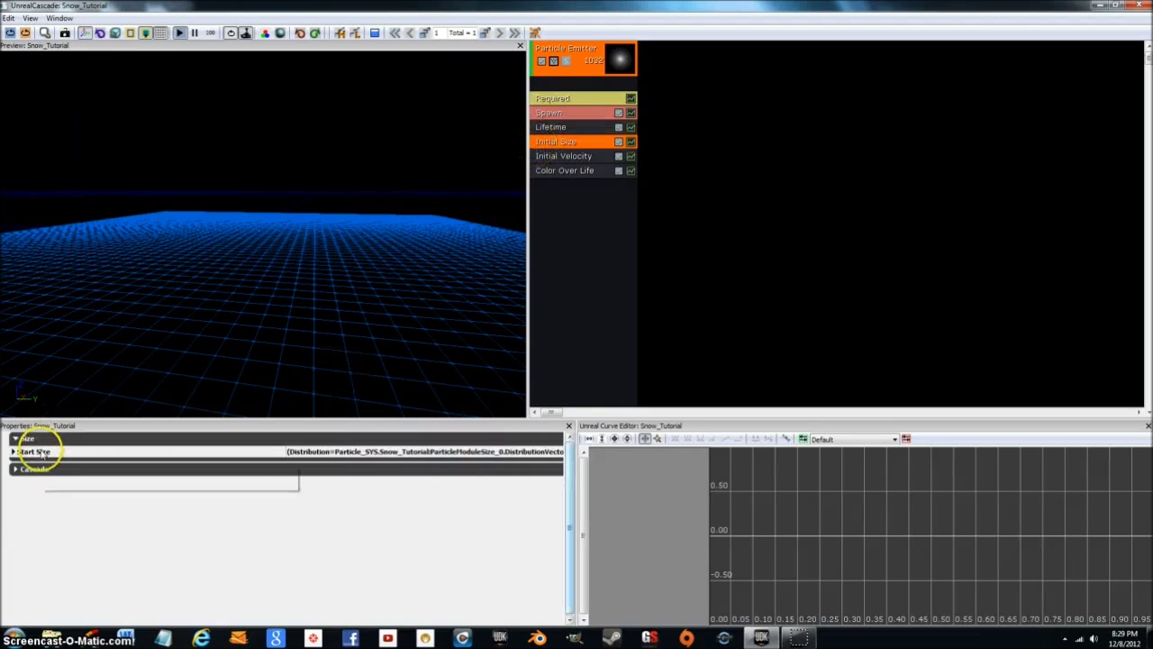
pyautogui.click(40, 453)
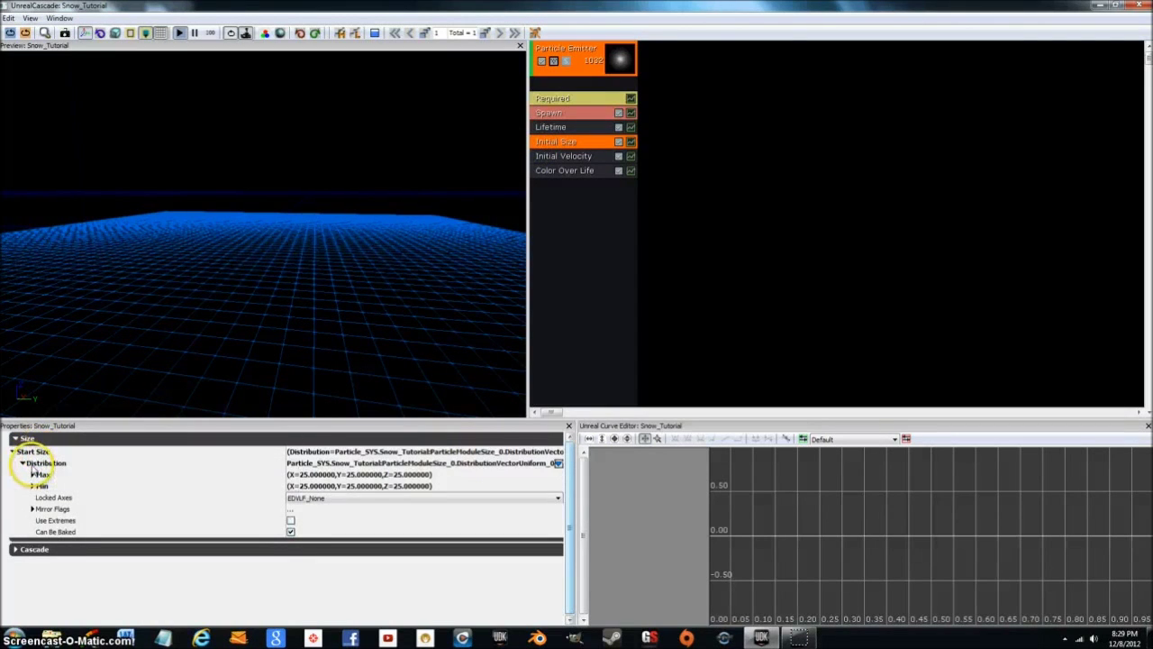
pyautogui.click(34, 474)
pyautogui.click(38, 520)
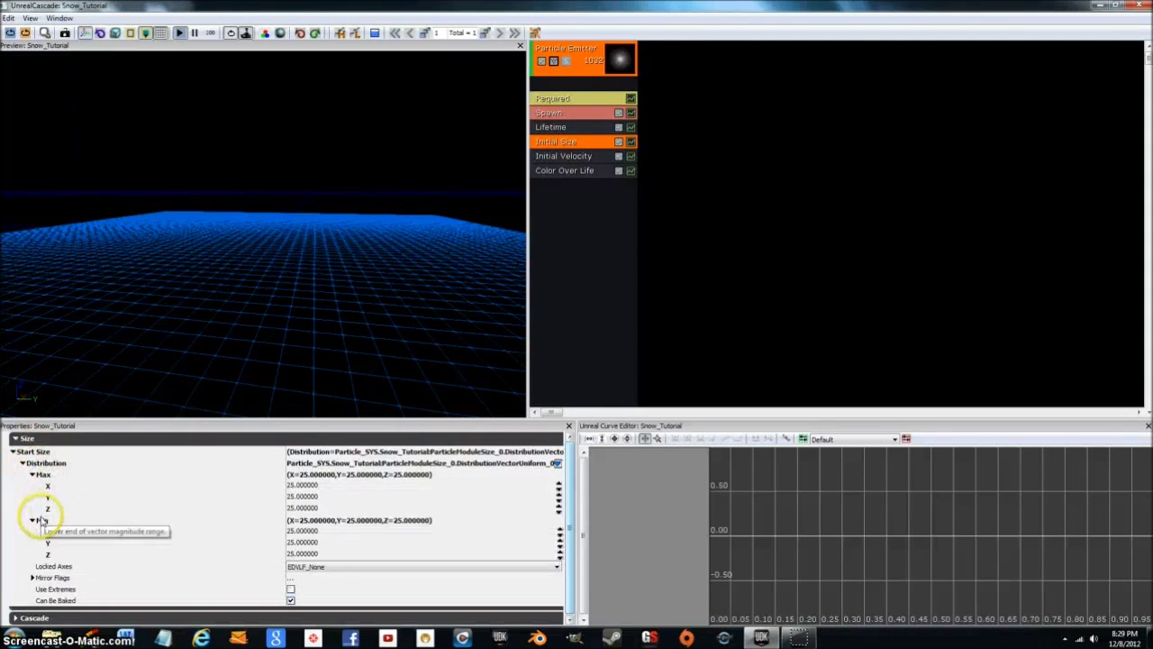
pyautogui.click(319, 489)
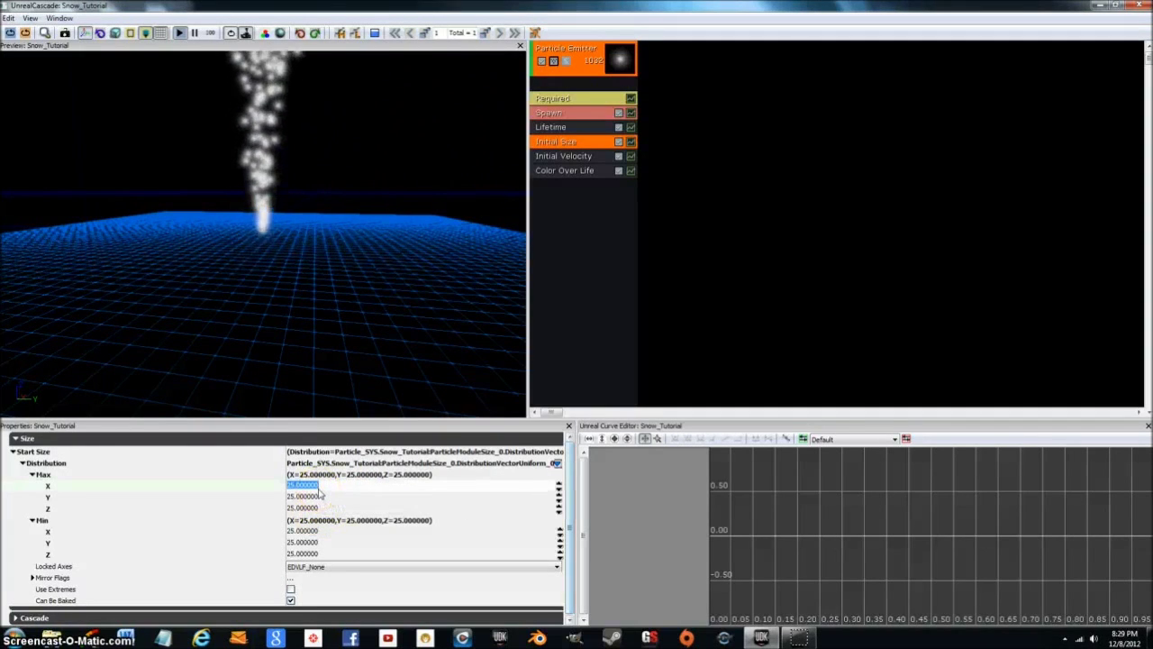
pyautogui.write('6')
pyautogui.press('Tab')
pyautogui.press('Tab')
pyautogui.write('6')
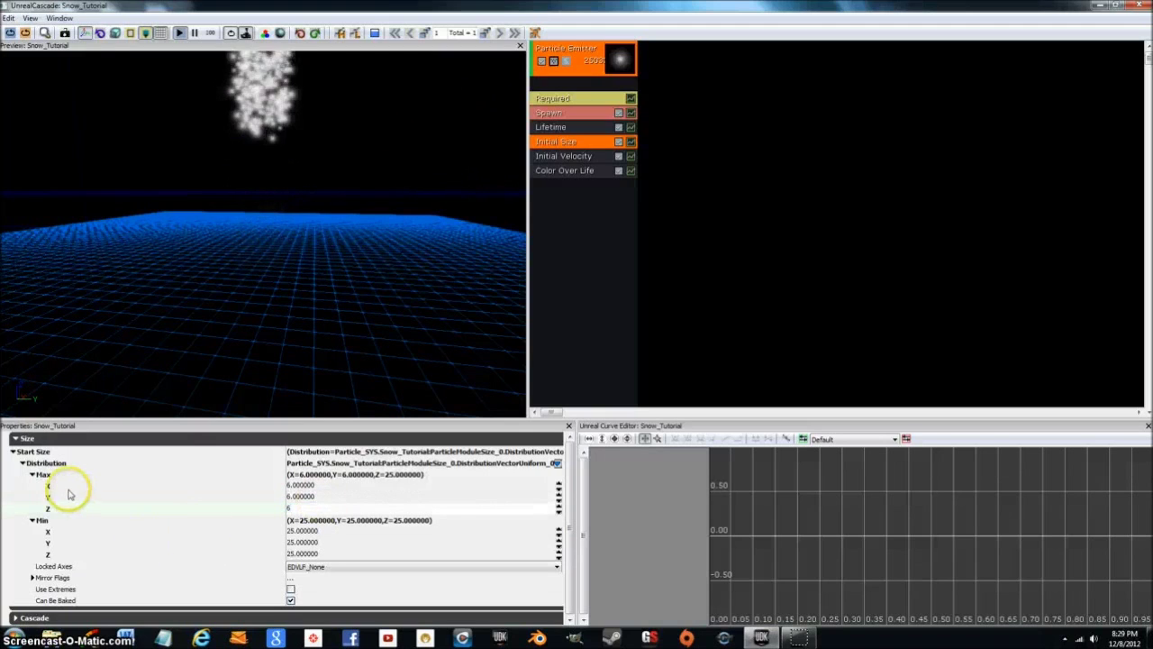
# Set the Start Size Min to 3 on X, Y and Z and collapse the size groups.
pyautogui.click(320, 530)
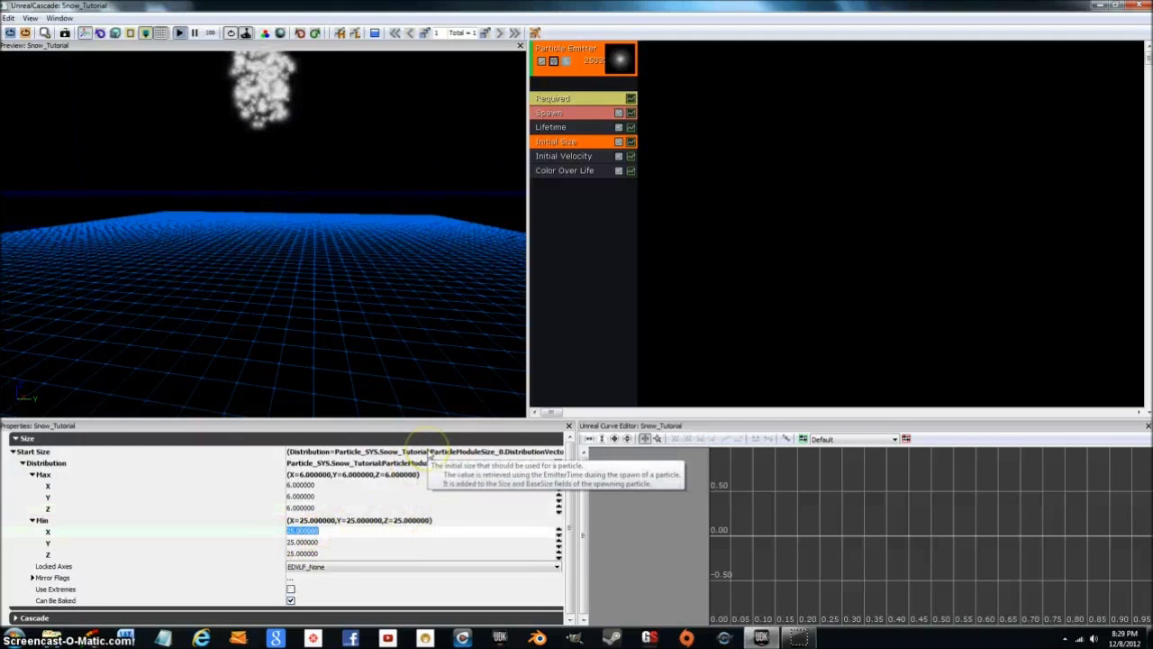
pyautogui.write('3')
pyautogui.press('Tab')
pyautogui.write('3')
pyautogui.press('Tab')
pyautogui.write('3')
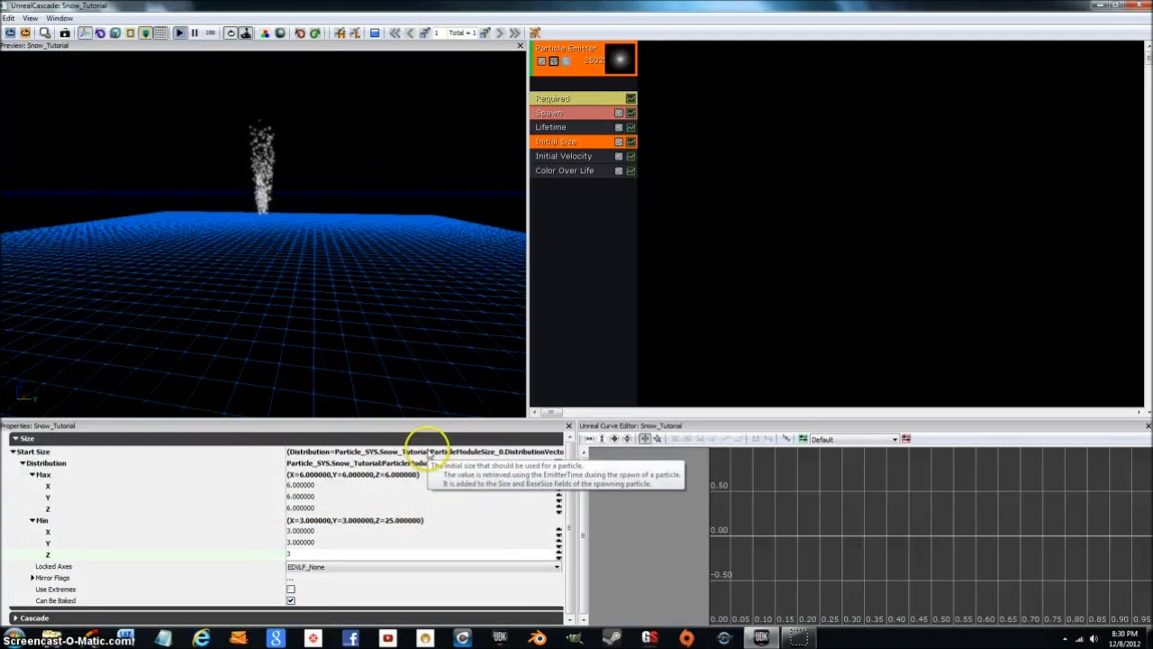
pyautogui.press('Return')
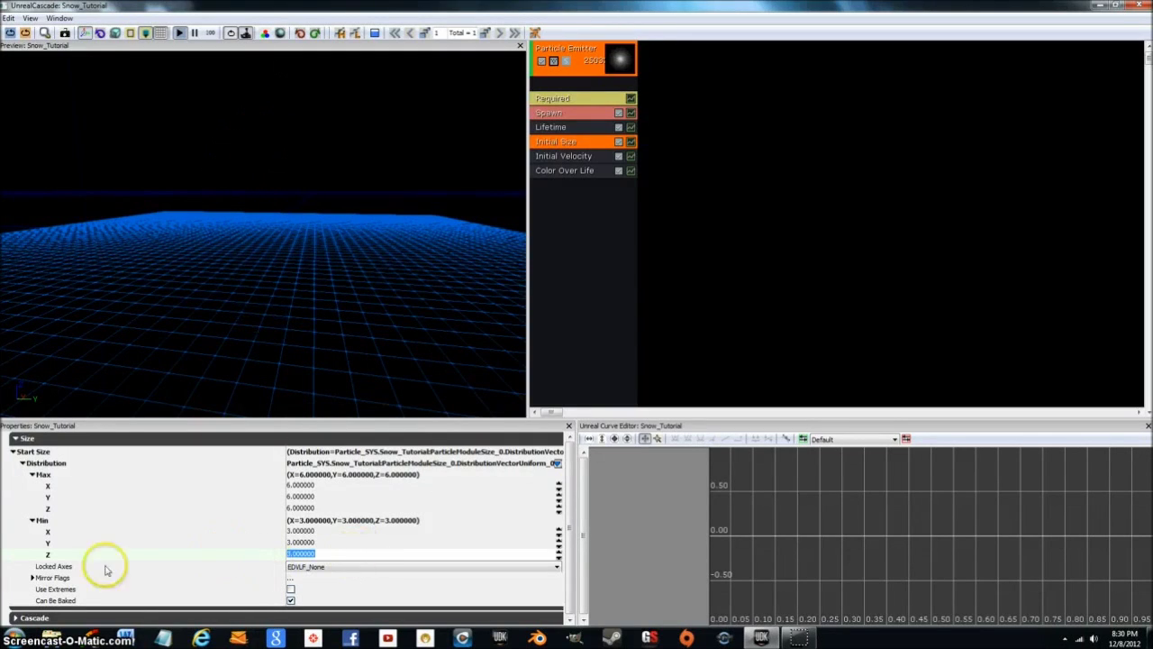
pyautogui.click(32, 520)
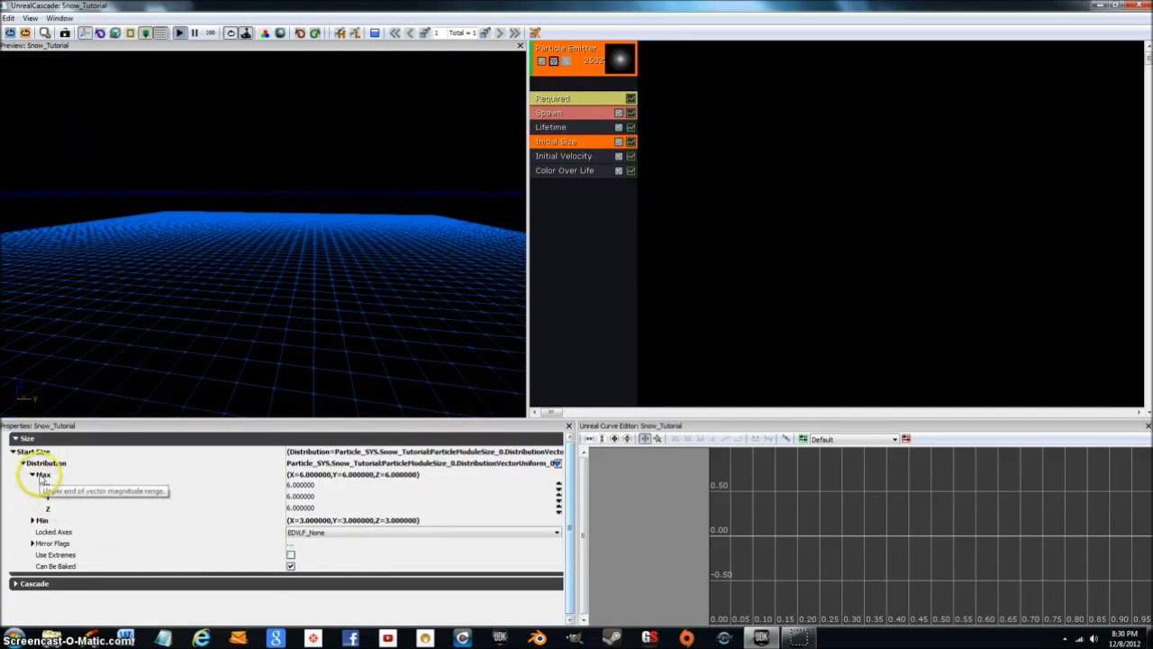
pyautogui.click(33, 474)
pyautogui.doubleClick(40, 465)
pyautogui.doubleClick(33, 450)
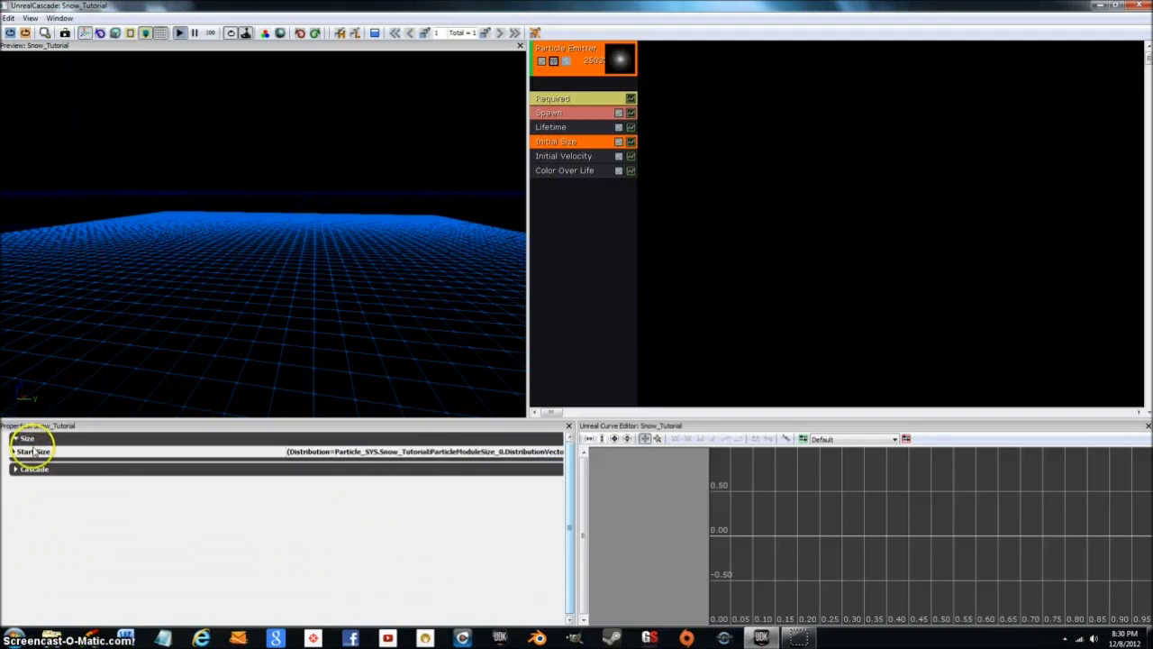
pyautogui.doubleClick(28, 439)
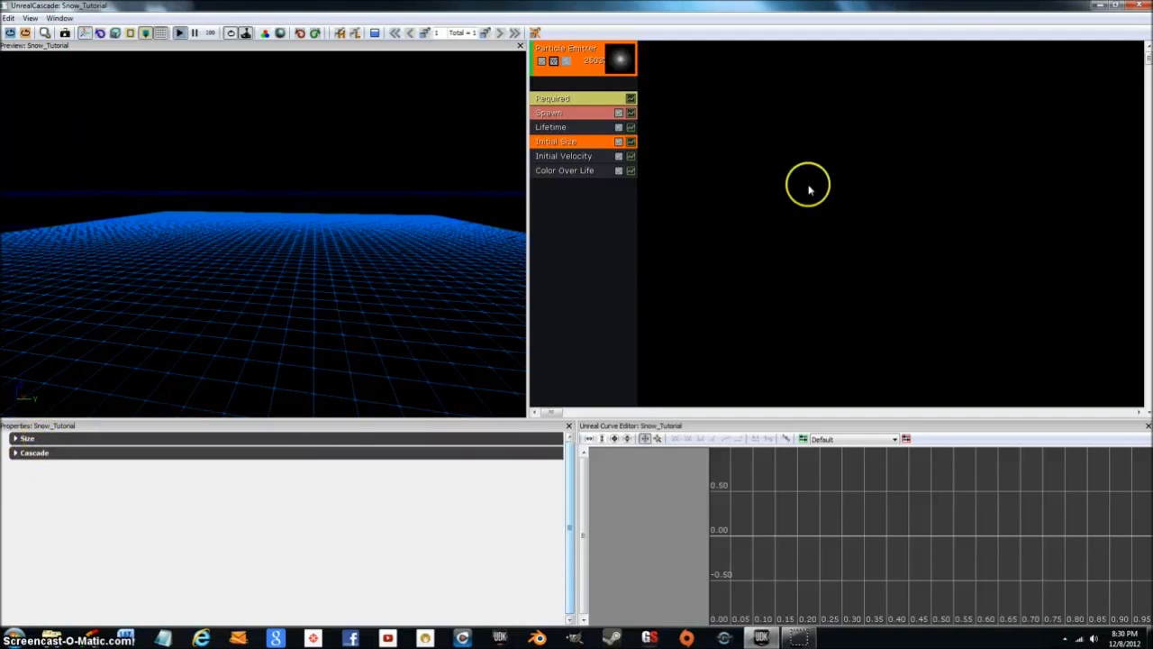
# Set the Initial Velocity Start Velocity Max to 15, 15, -48.
pyautogui.click(589, 159)
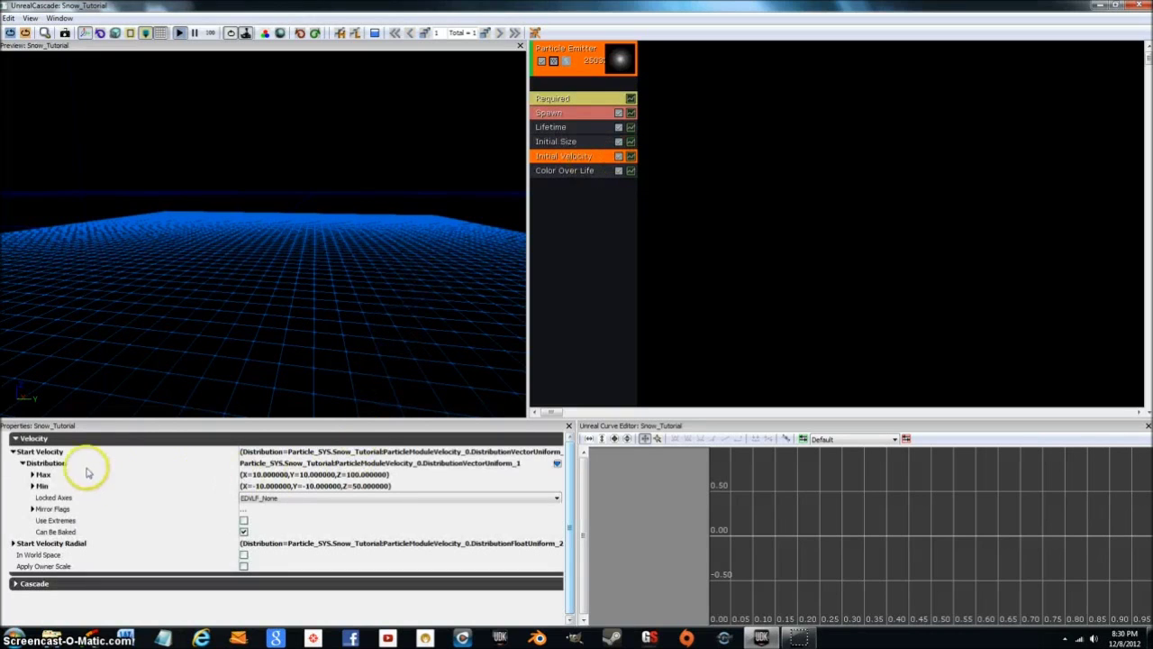
pyautogui.click(33, 474)
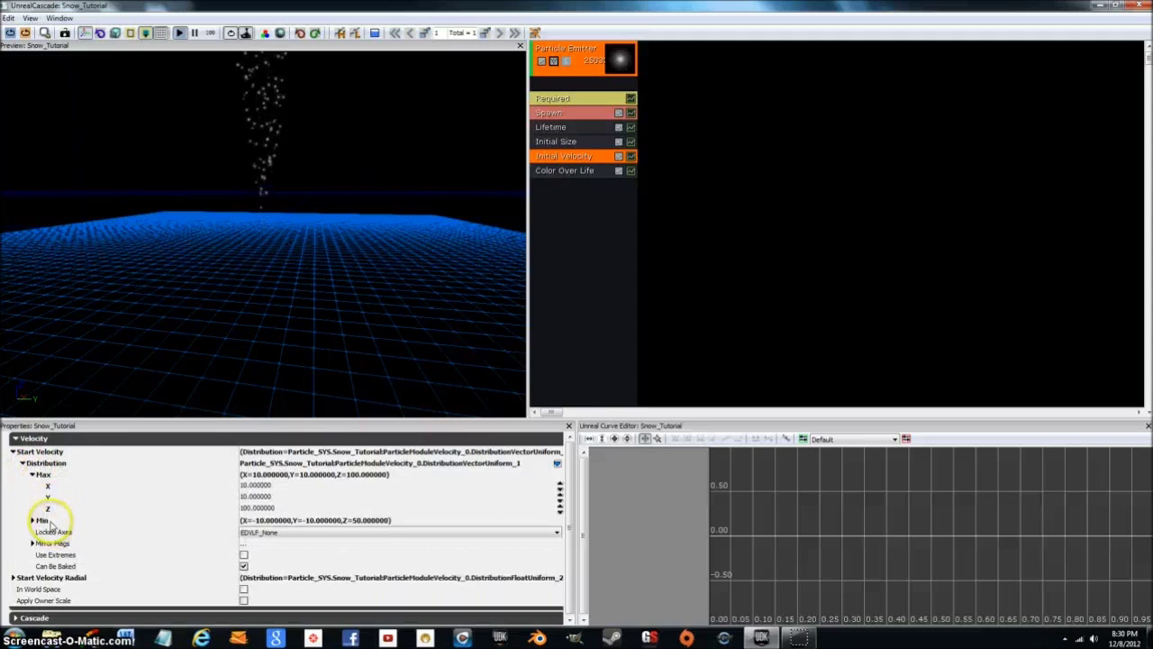
pyautogui.click(34, 520)
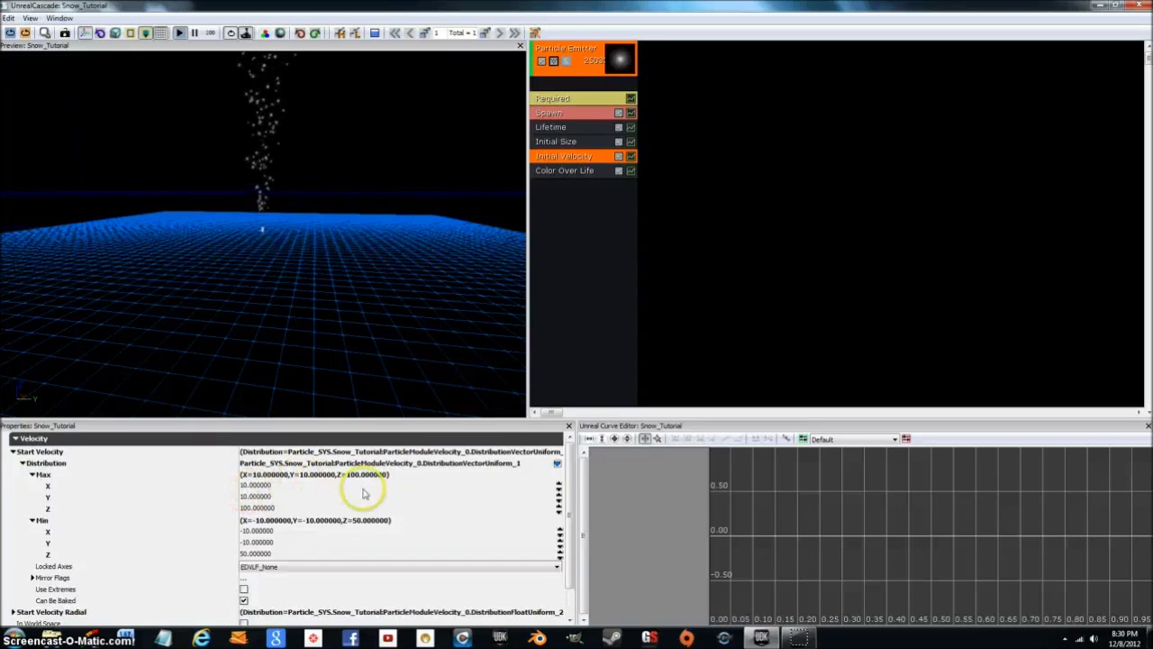
pyautogui.click(305, 486)
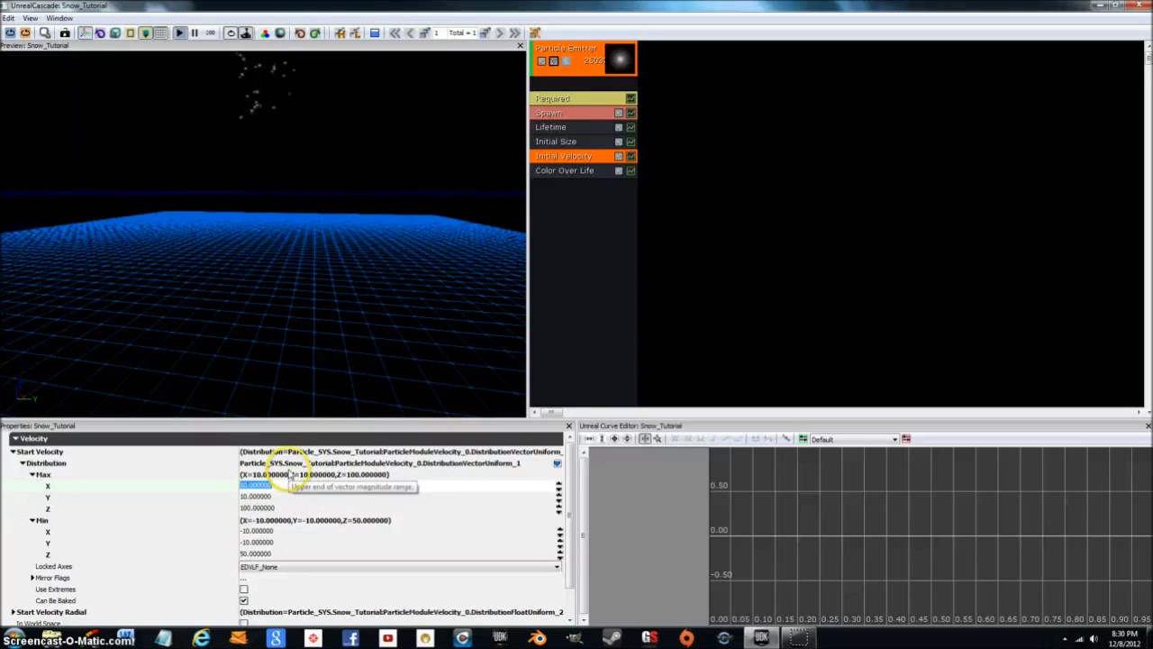
pyautogui.write('15')
pyautogui.press('Tab')
pyautogui.write('15')
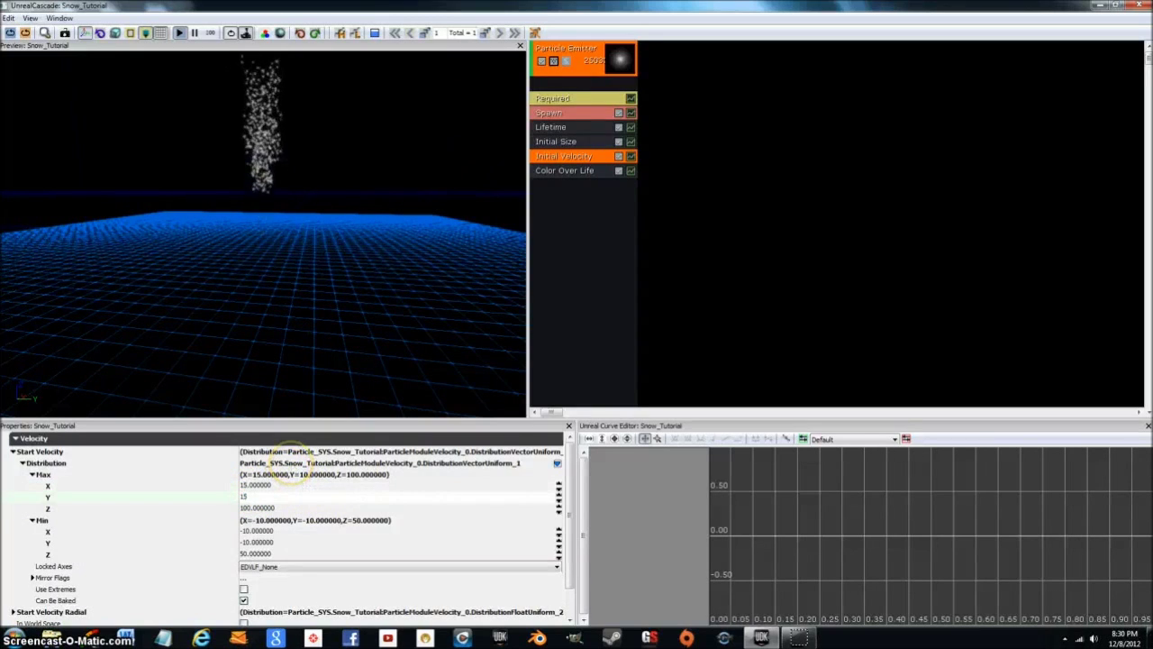
pyautogui.press('Tab')
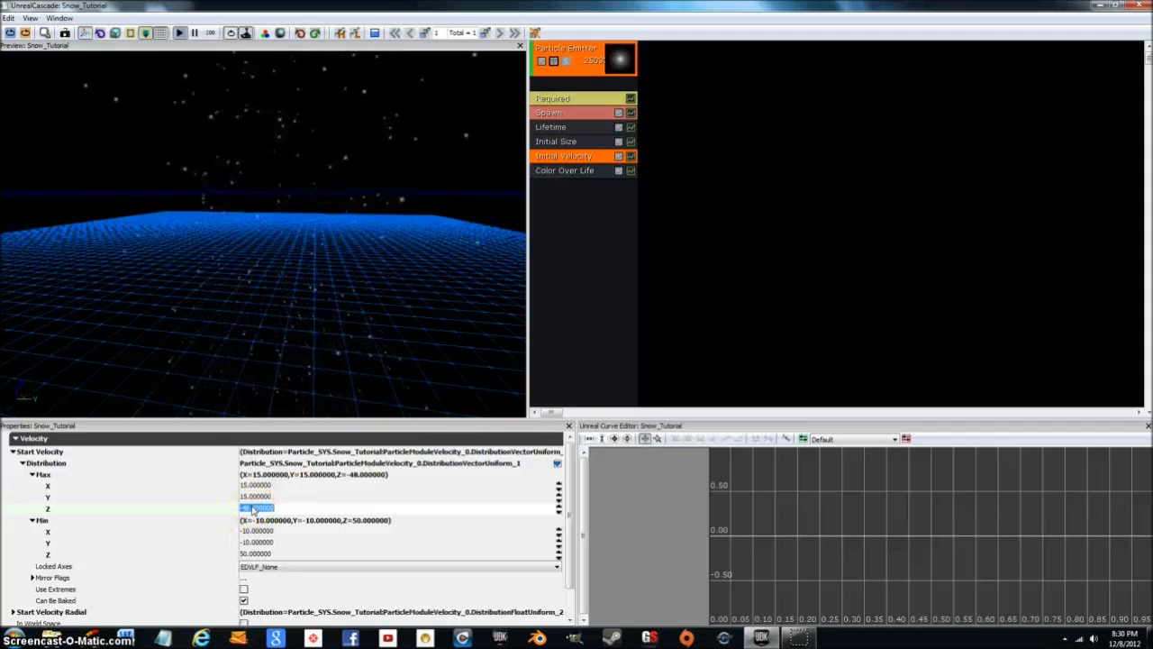
pyautogui.click(273, 509)
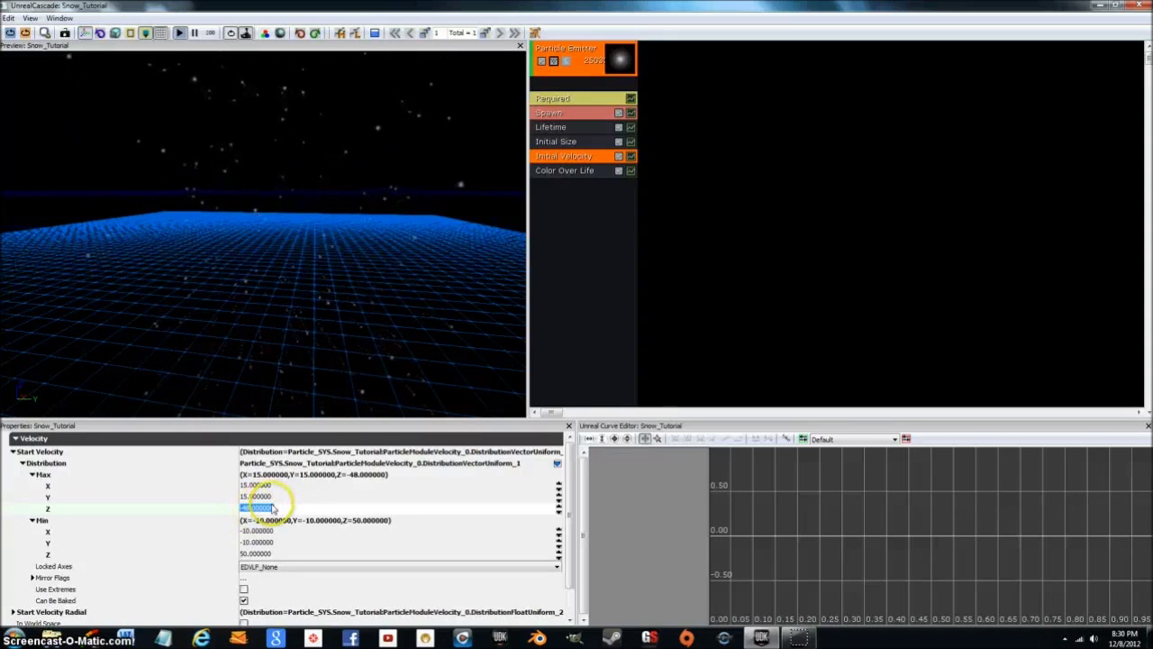
# Set the Start Velocity Min to 5, 5, -24 and collapse the Min components.
pyautogui.click(261, 532)
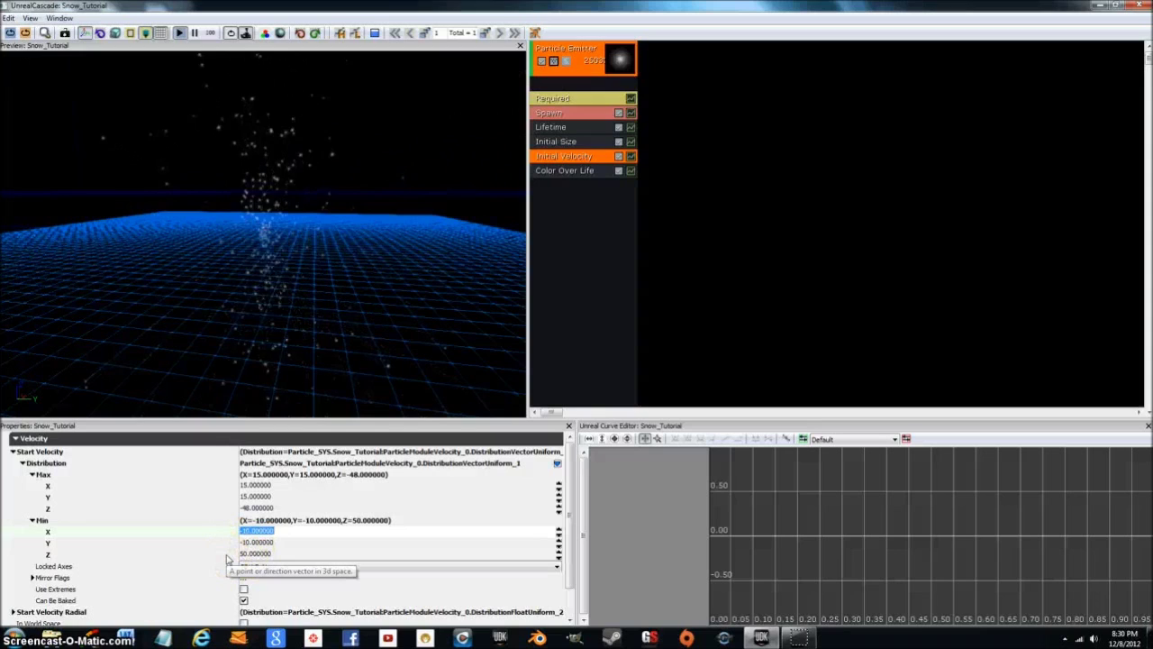
pyautogui.write('5')
pyautogui.press('Tab')
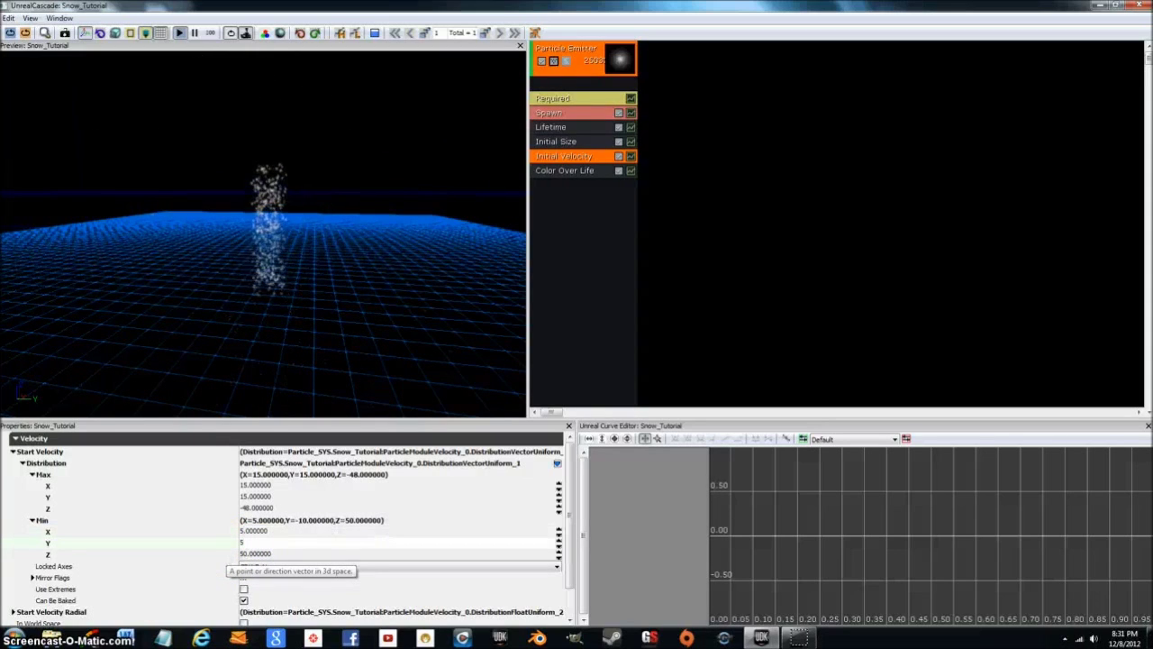
pyautogui.write('5')
pyautogui.press('Tab')
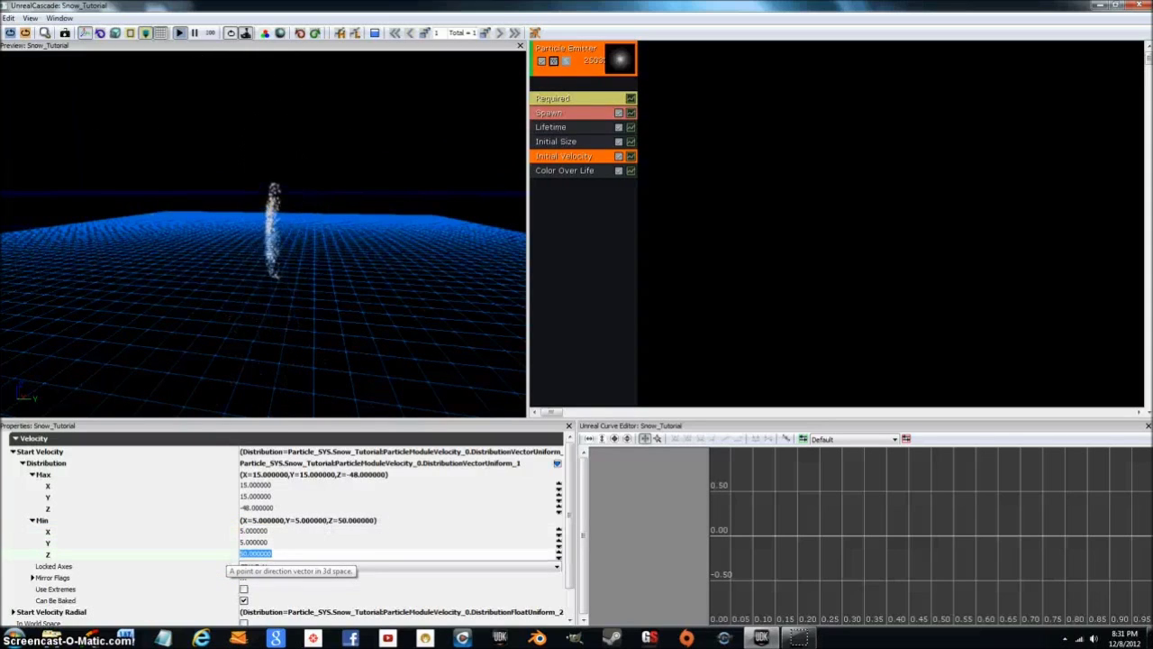
pyautogui.write('-')
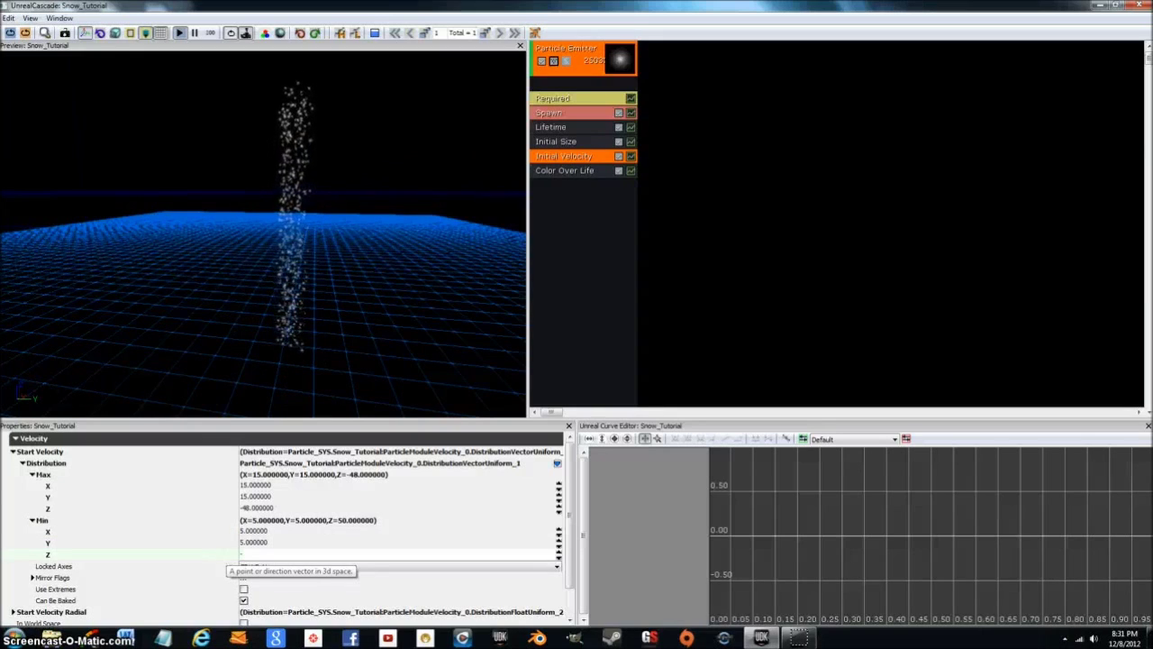
pyautogui.write('24')
pyautogui.press('Return')
pyautogui.click(236, 538)
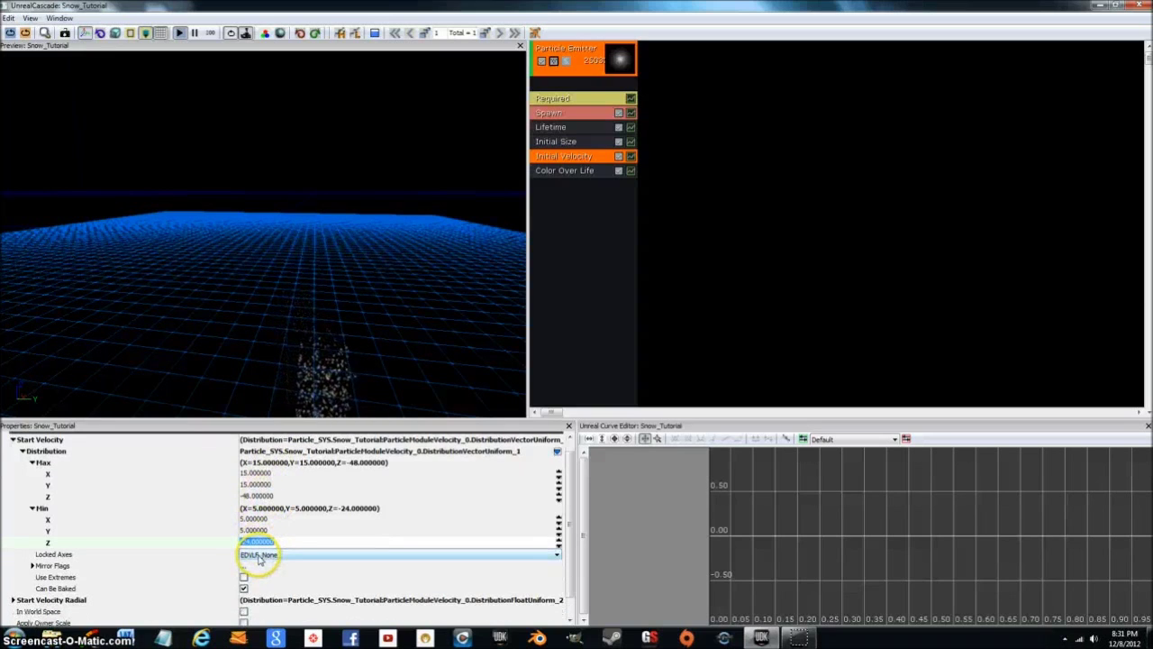
pyautogui.scroll(-1, 262, 555)
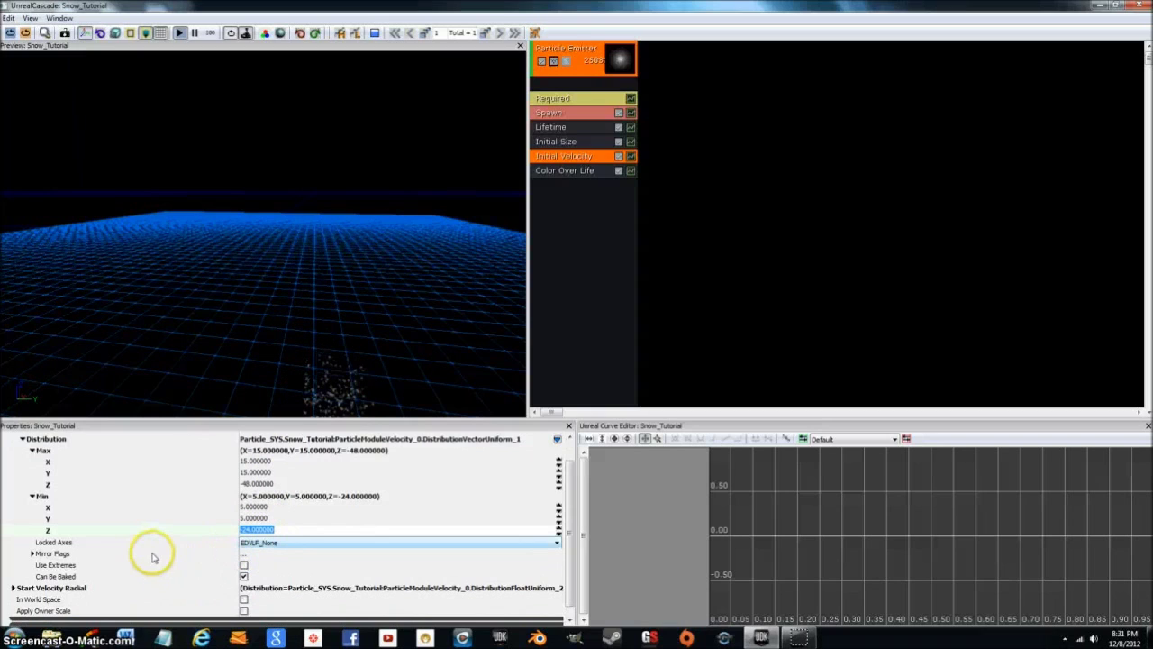
pyautogui.click(34, 497)
# Collapse the Velocity properties and add an Initial Location module to the emitter.
pyautogui.click(32, 475)
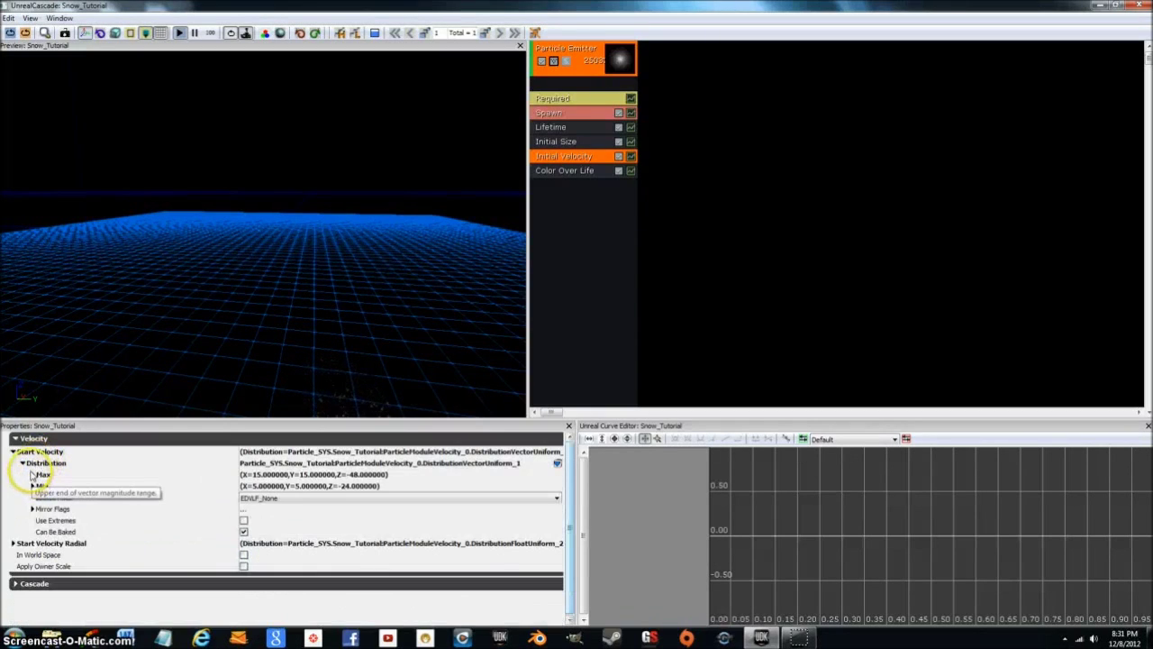
pyautogui.click(36, 452)
pyautogui.click(34, 439)
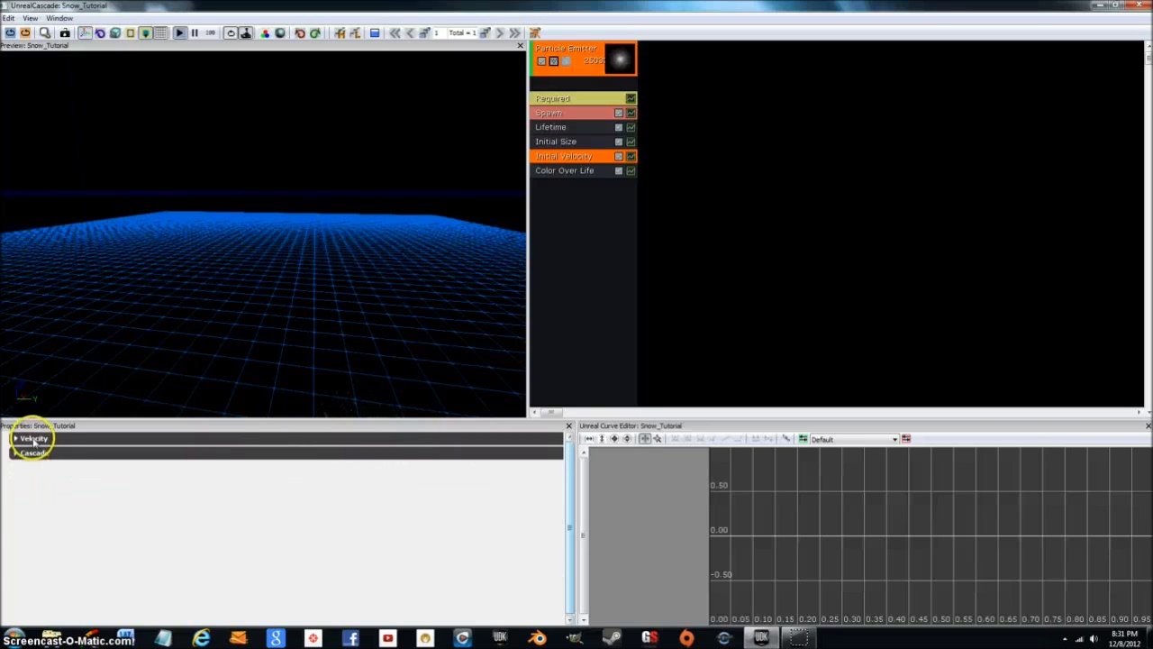
pyautogui.rightClick(559, 180)
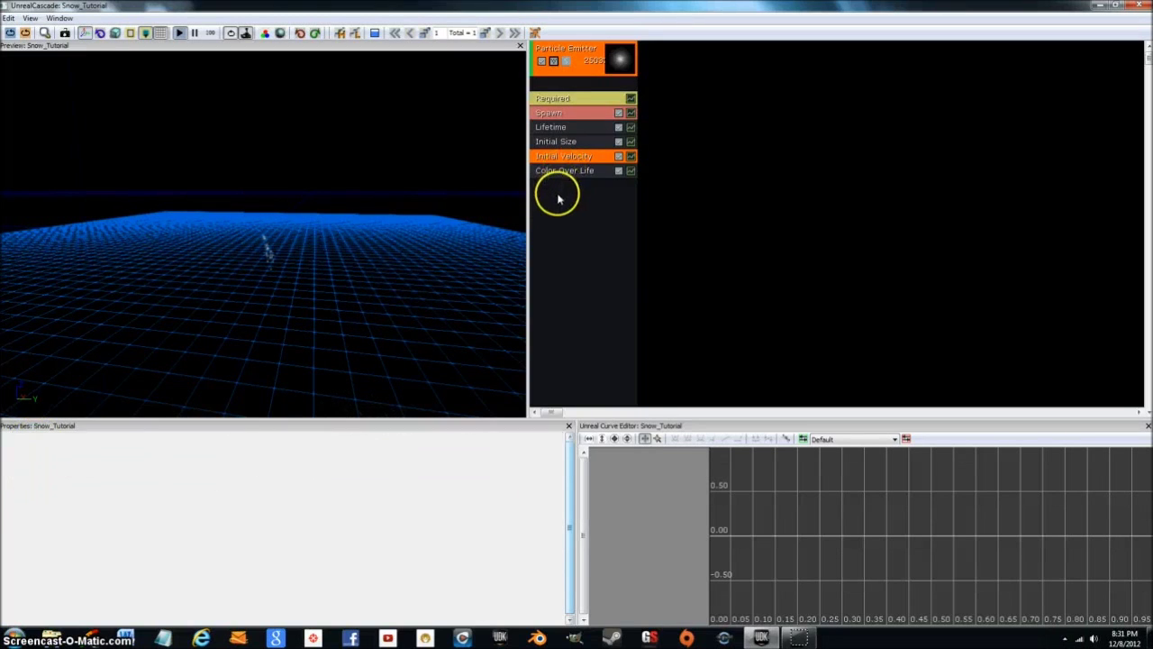
pyautogui.click(543, 184)
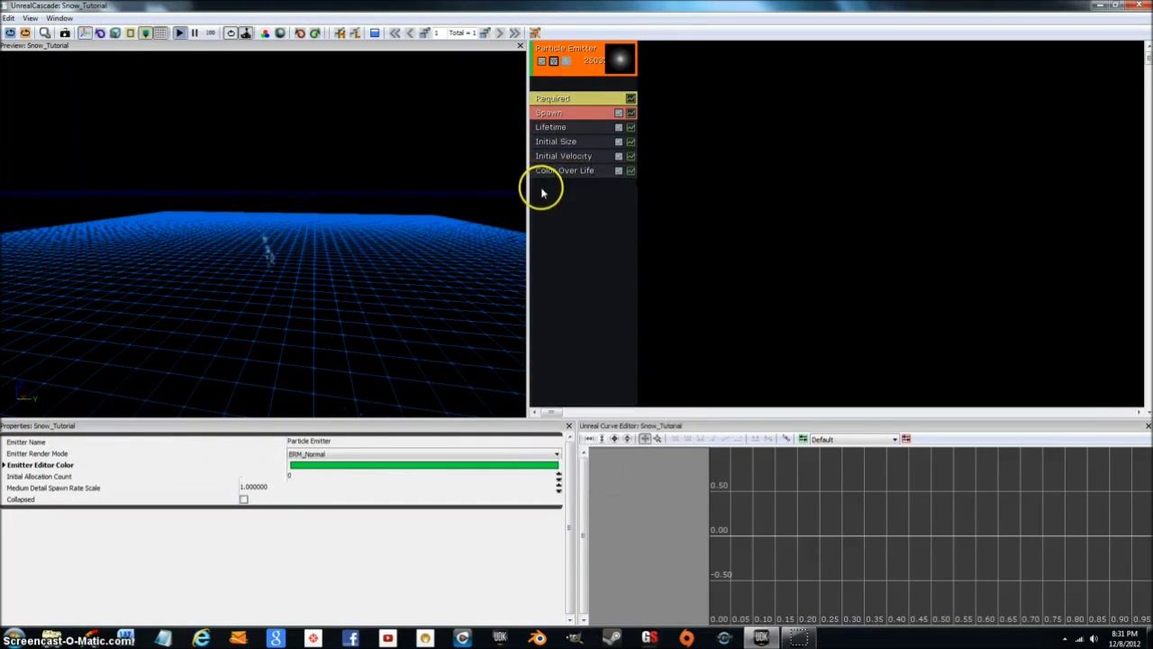
pyautogui.rightClick(544, 174)
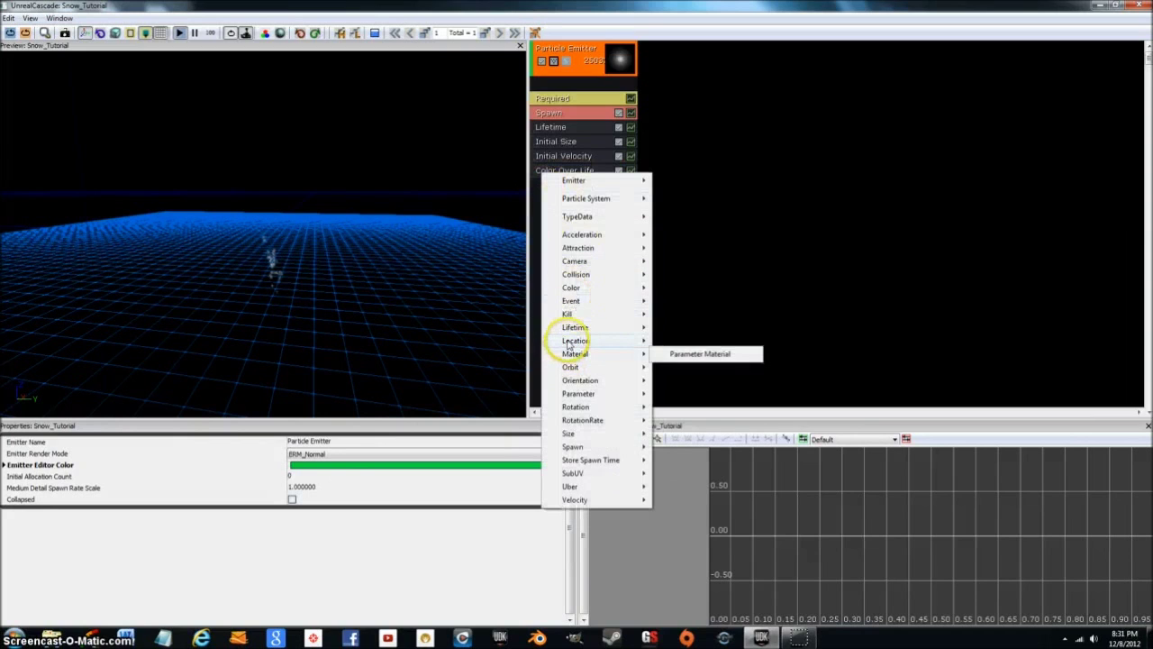
pyautogui.moveTo(575, 341)
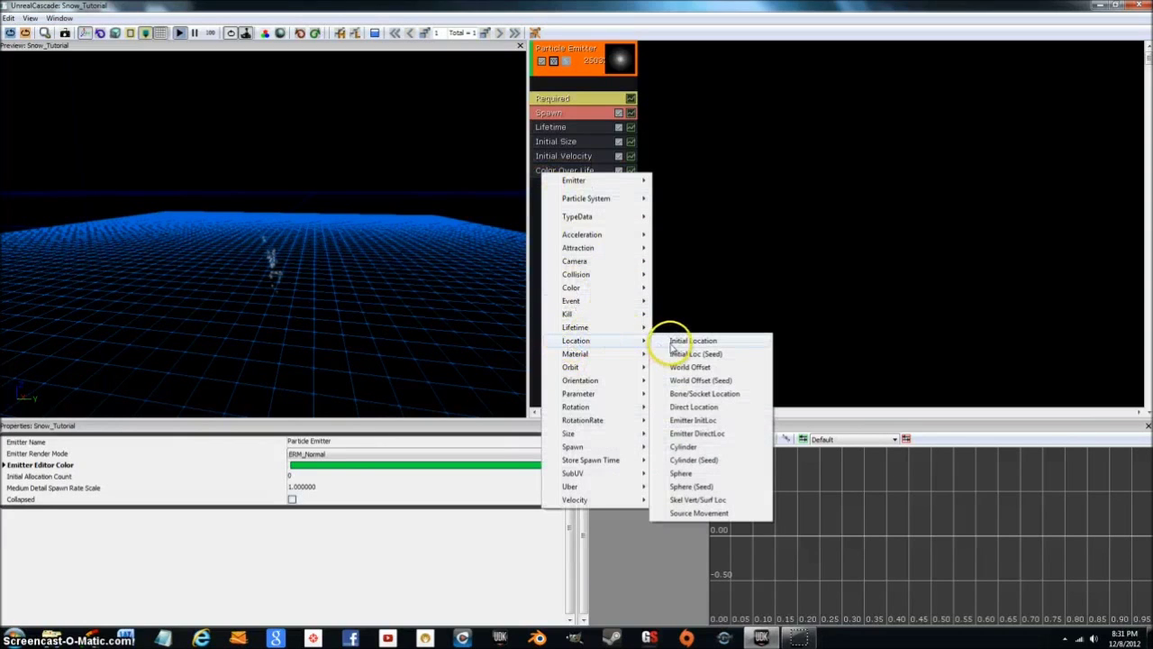
pyautogui.click(685, 340)
# Set the Initial Location Start Location Max to 500, 500, 500.
pyautogui.click(577, 186)
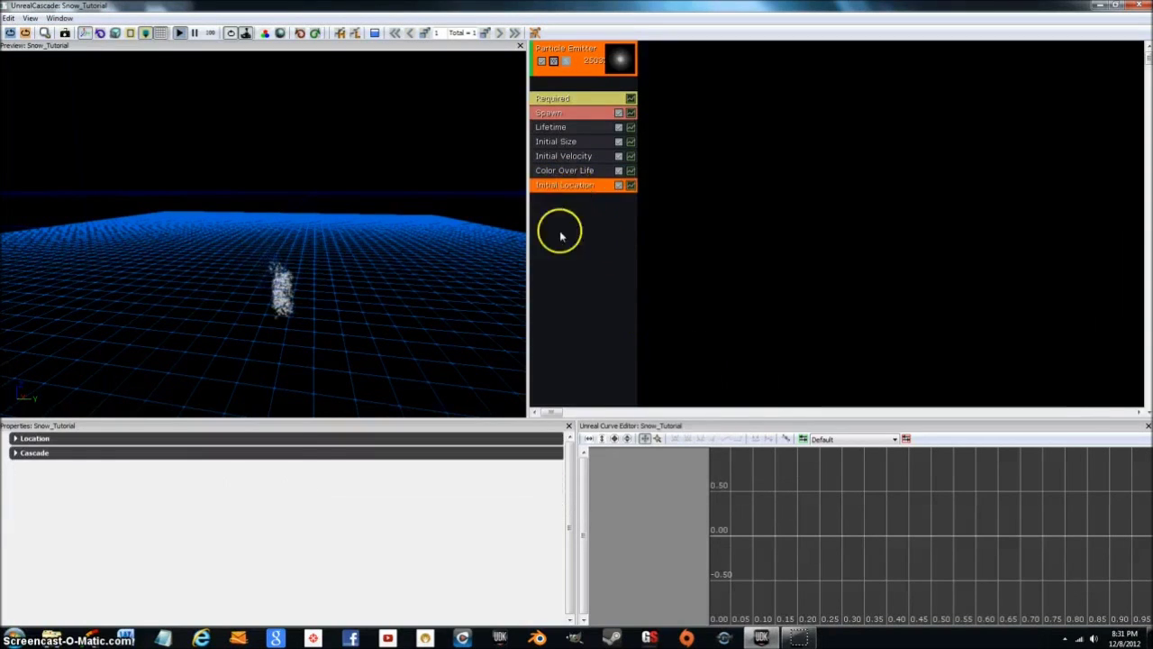
pyautogui.click(16, 438)
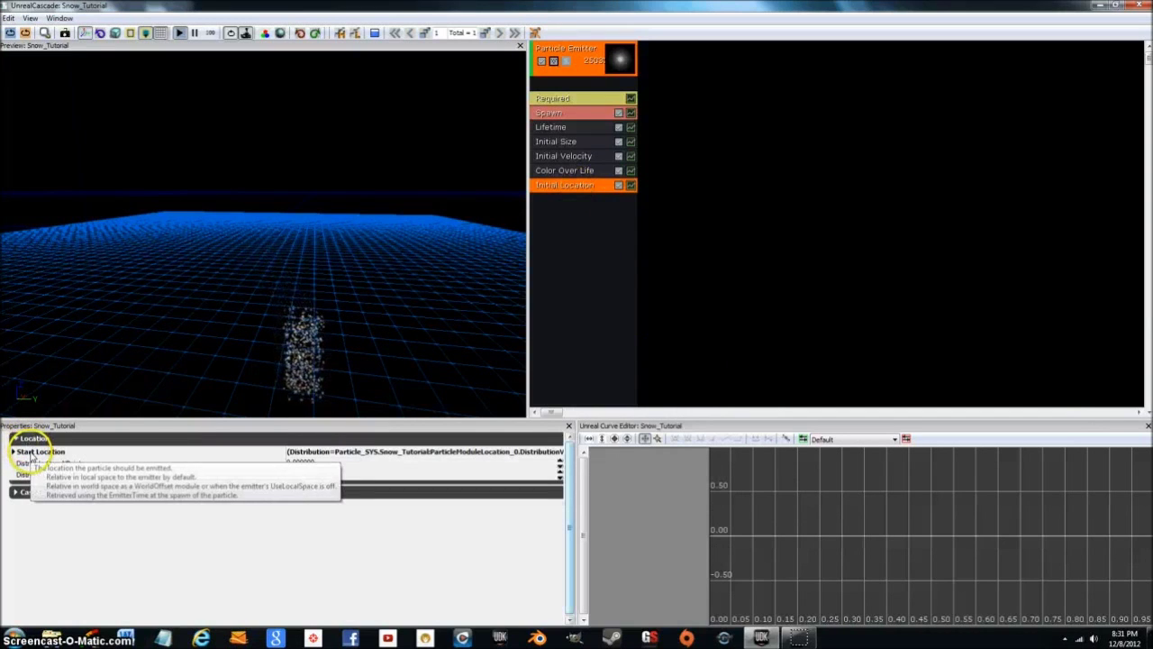
pyautogui.click(32, 455)
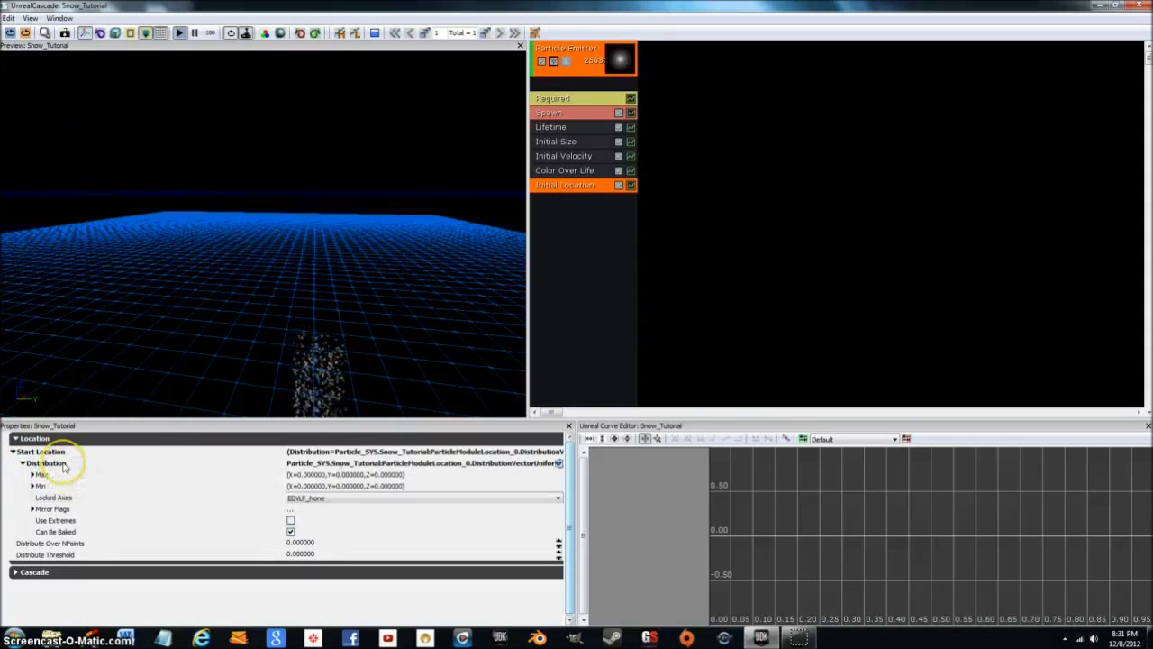
pyautogui.click(23, 462)
pyautogui.click(23, 462)
pyautogui.click(32, 474)
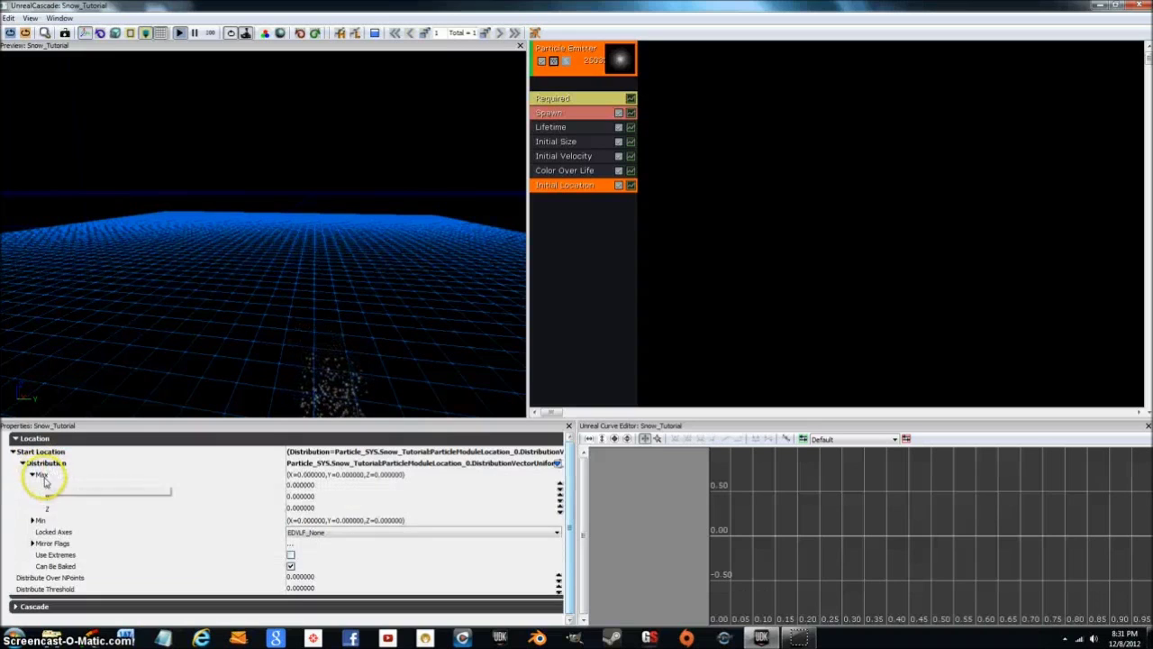
pyautogui.click(32, 519)
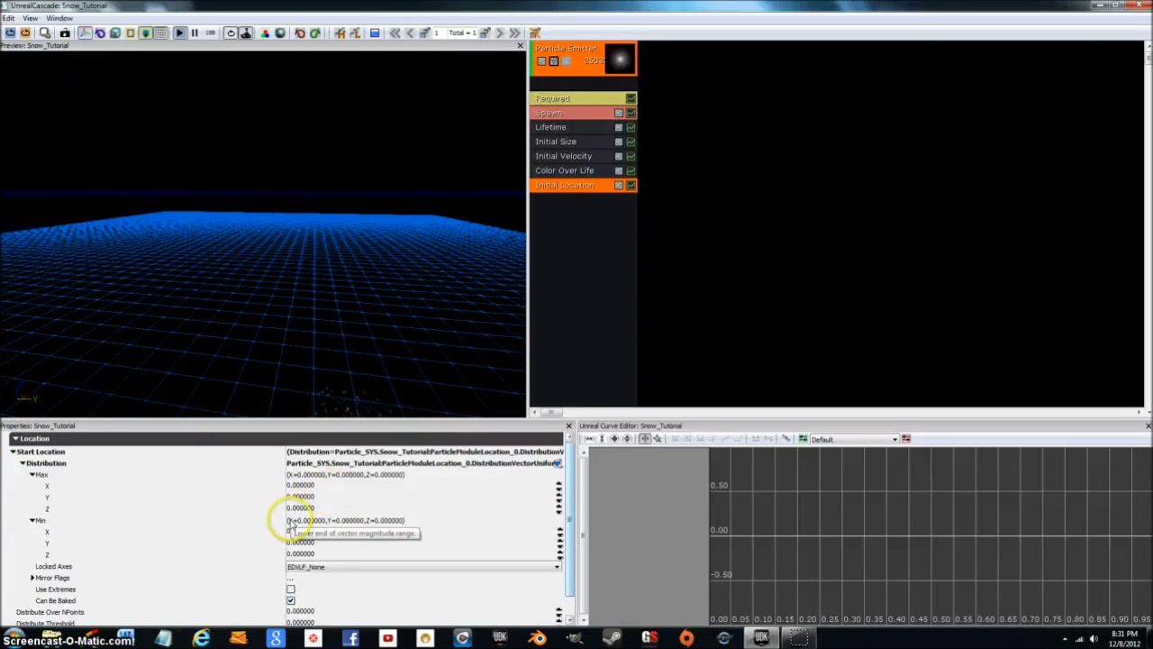
pyautogui.click(306, 486)
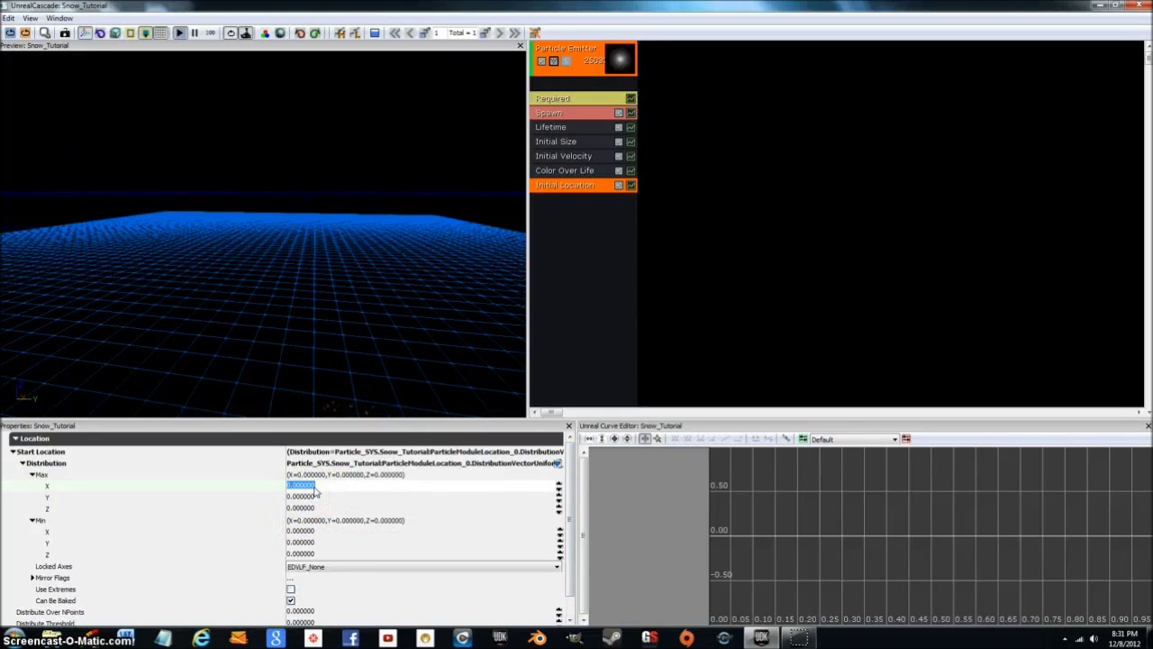
pyautogui.write('5')
pyautogui.press('Tab')
pyautogui.write('5')
pyautogui.press('Tab')
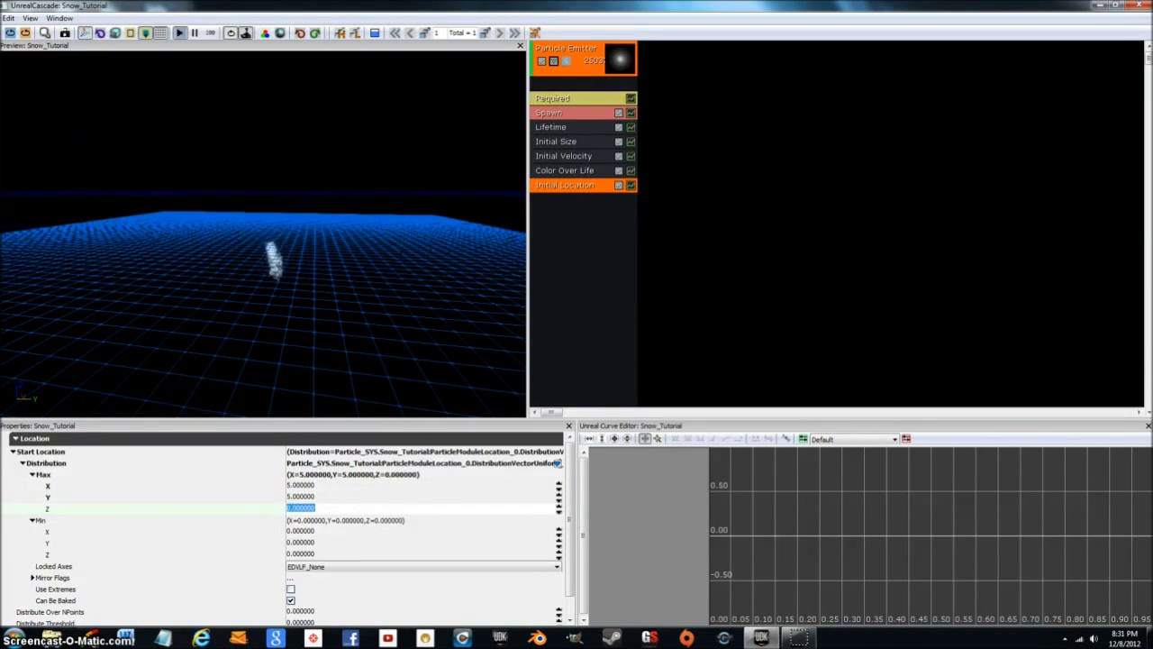
pyautogui.click(311, 486)
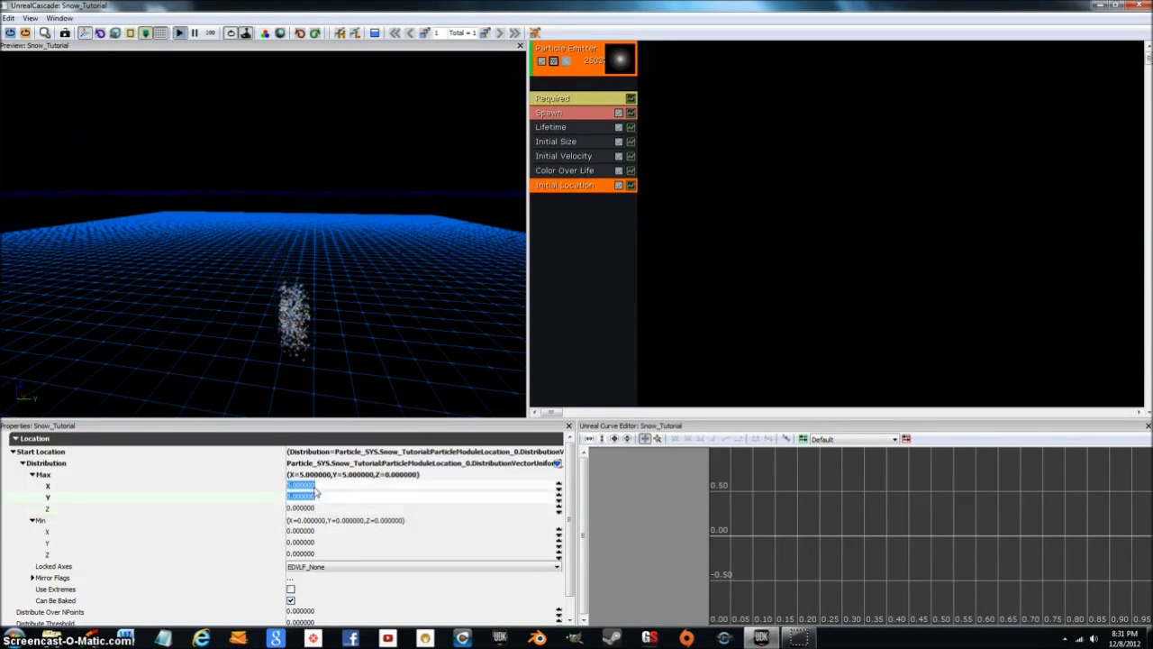
pyautogui.write('500')
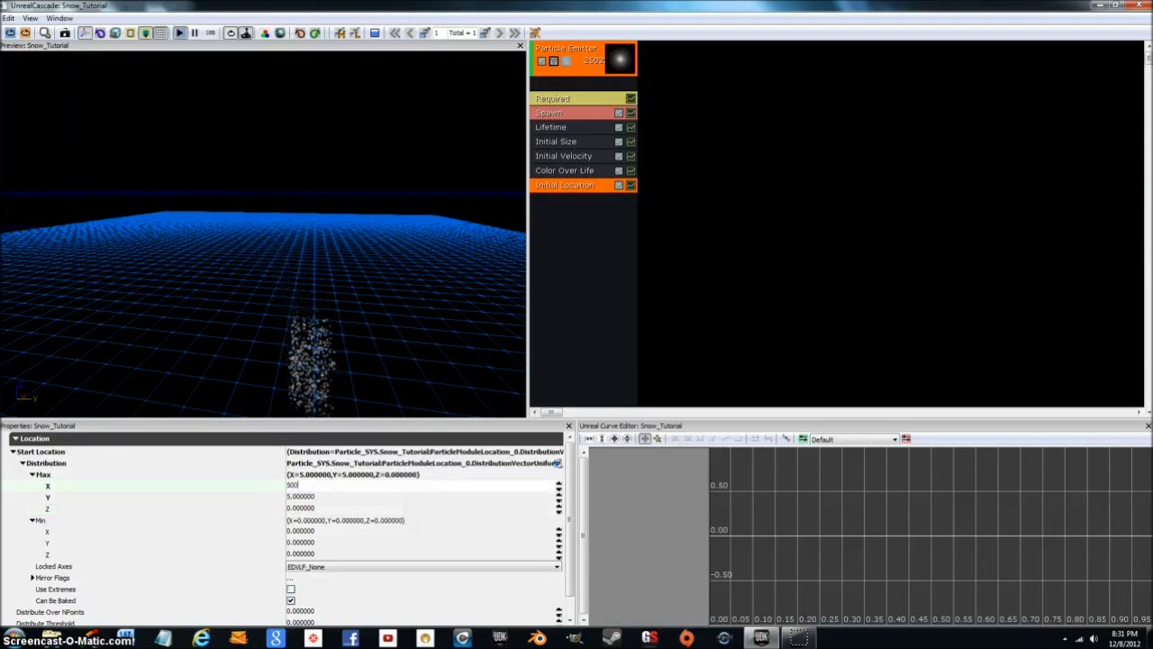
pyautogui.press('Tab')
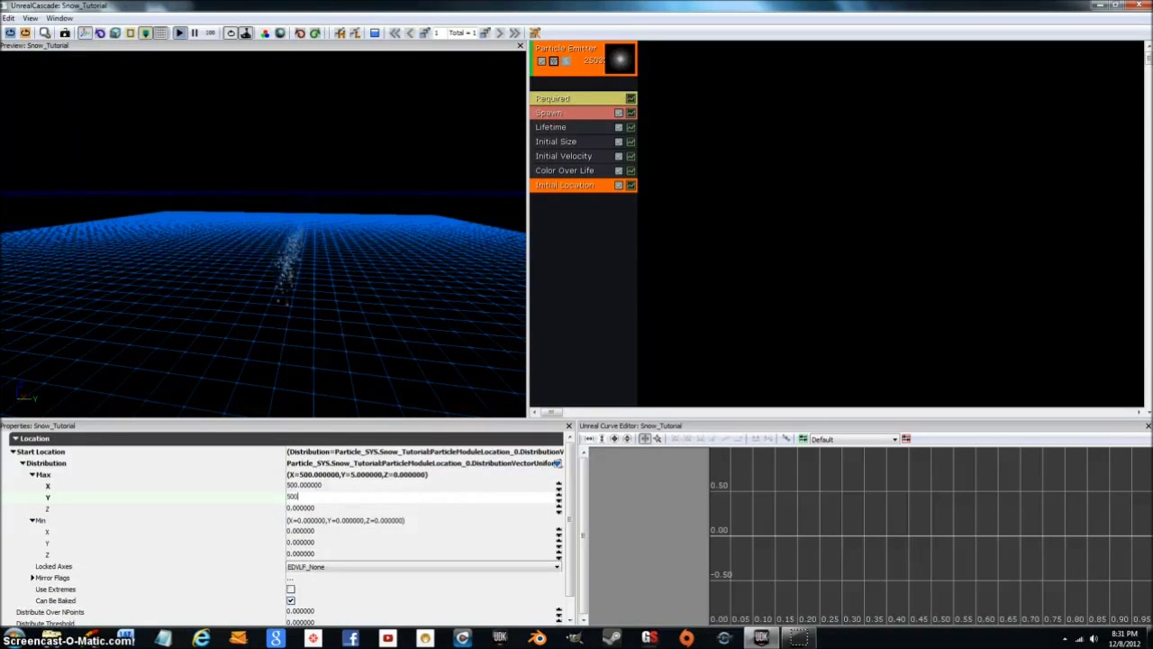
pyautogui.write('500')
pyautogui.press('Tab')
pyautogui.write('500')
# Set the Start Location Min to -500 on every axis and hide the preview grid floor.
pyautogui.click(331, 532)
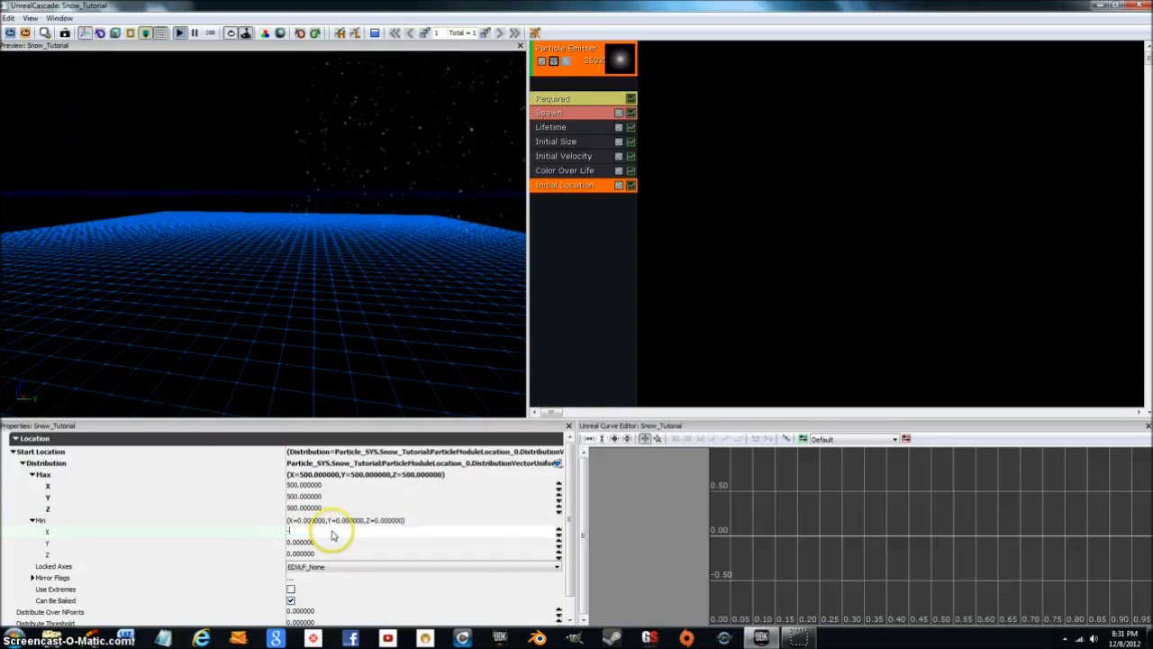
pyautogui.write('-500')
pyautogui.press('Tab')
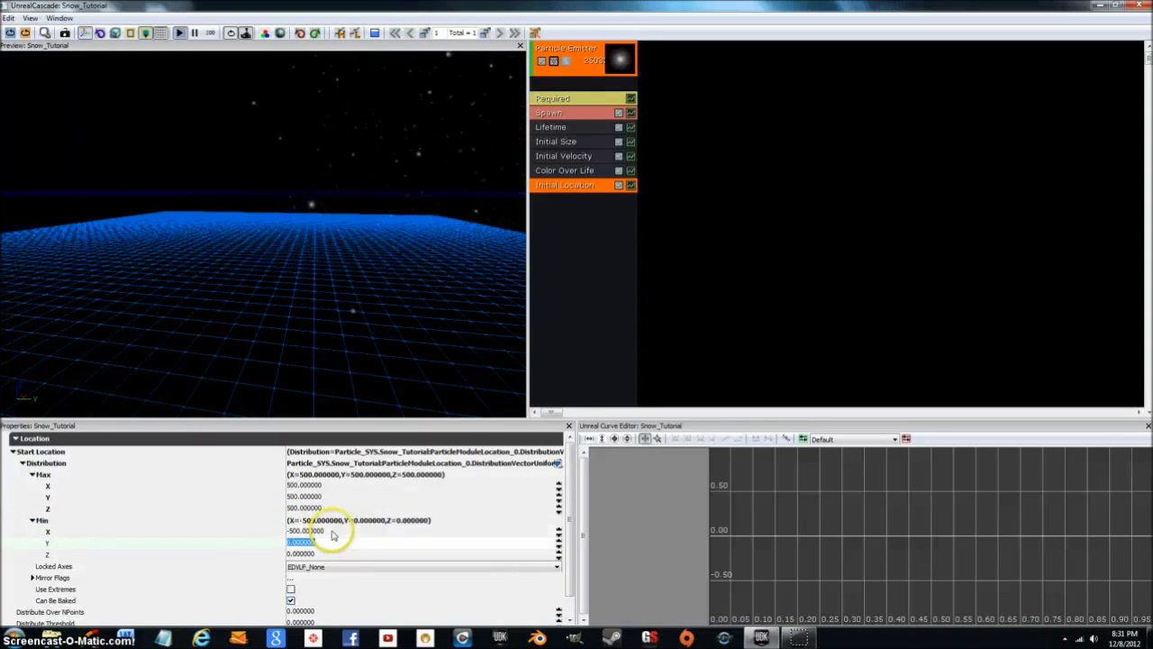
pyautogui.write('-500')
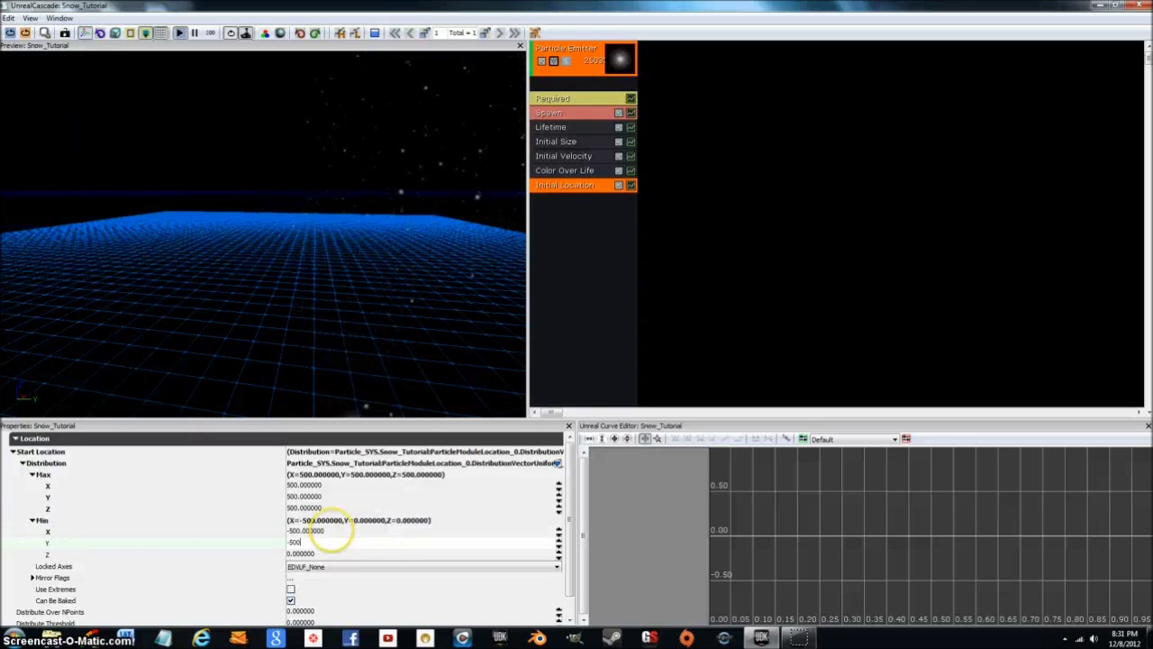
pyautogui.press('Tab')
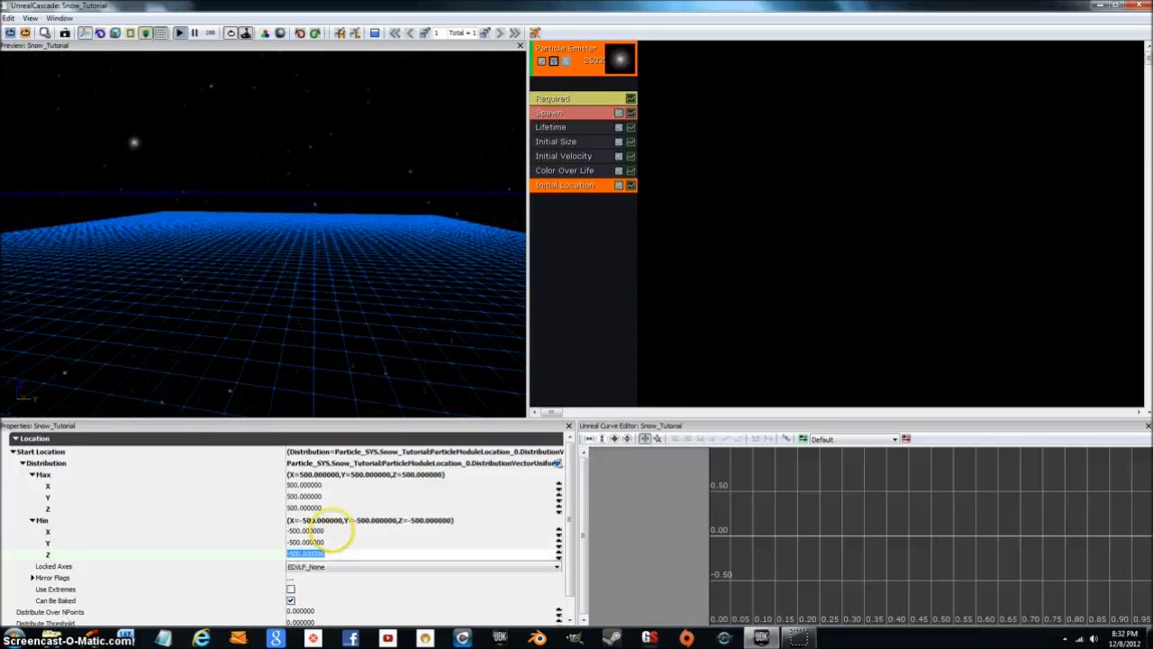
pyautogui.click(160, 33)
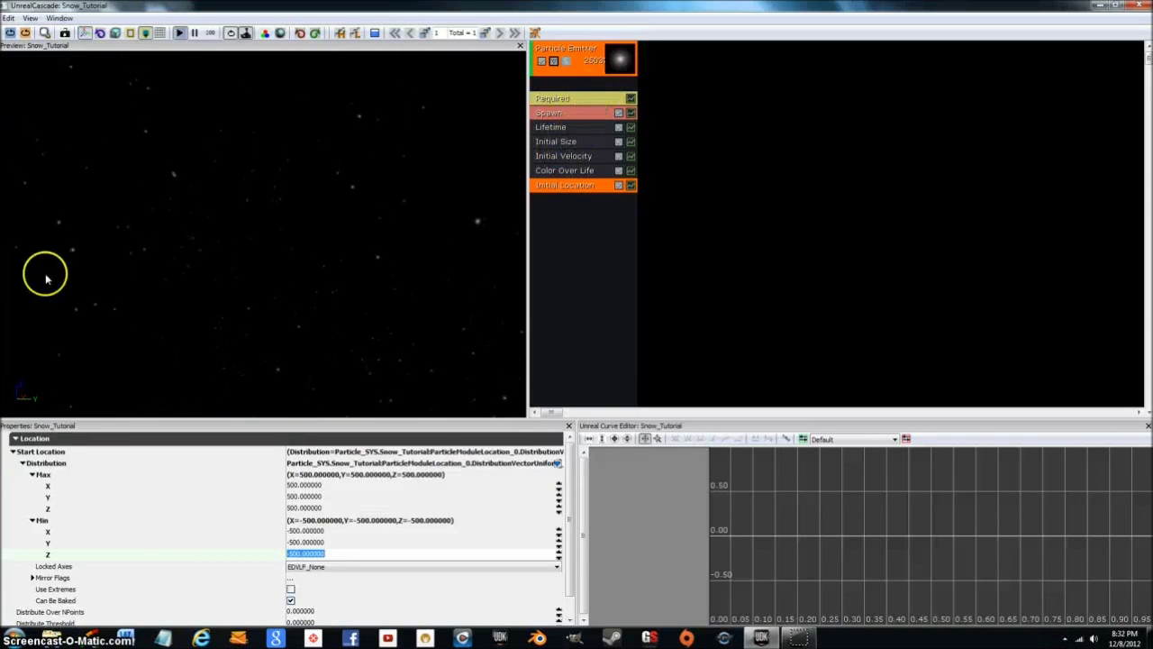
# Review the emitter's Required duration, Spawn rate and Lifetime 15–25 settings.
pyautogui.click(573, 101)
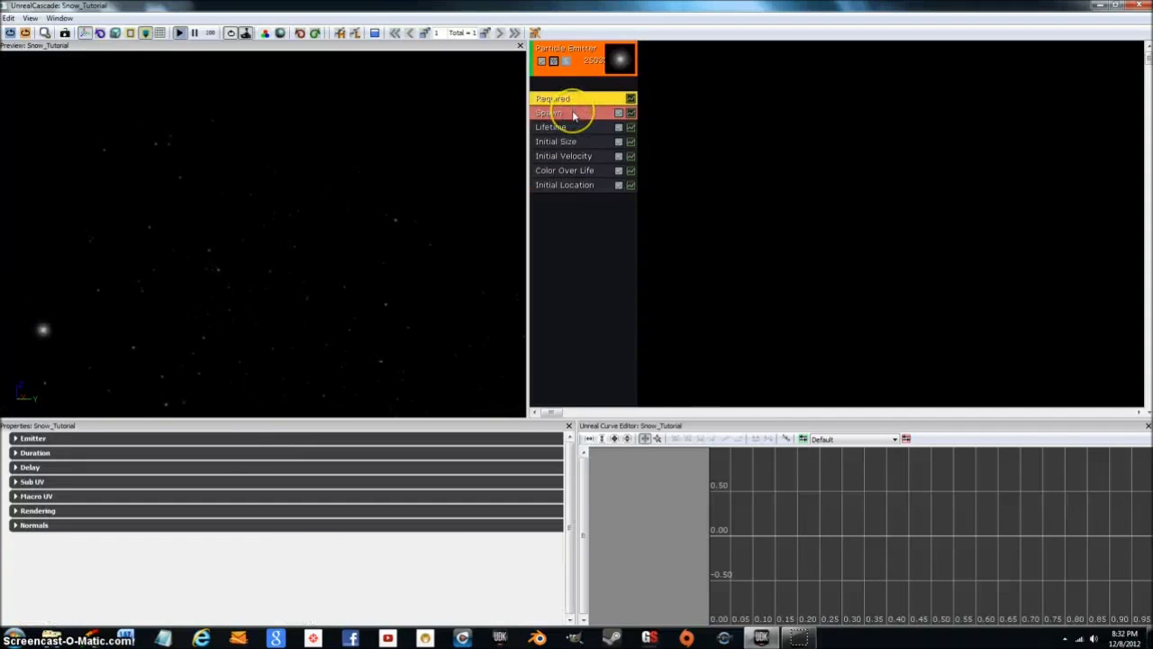
pyautogui.click(32, 453)
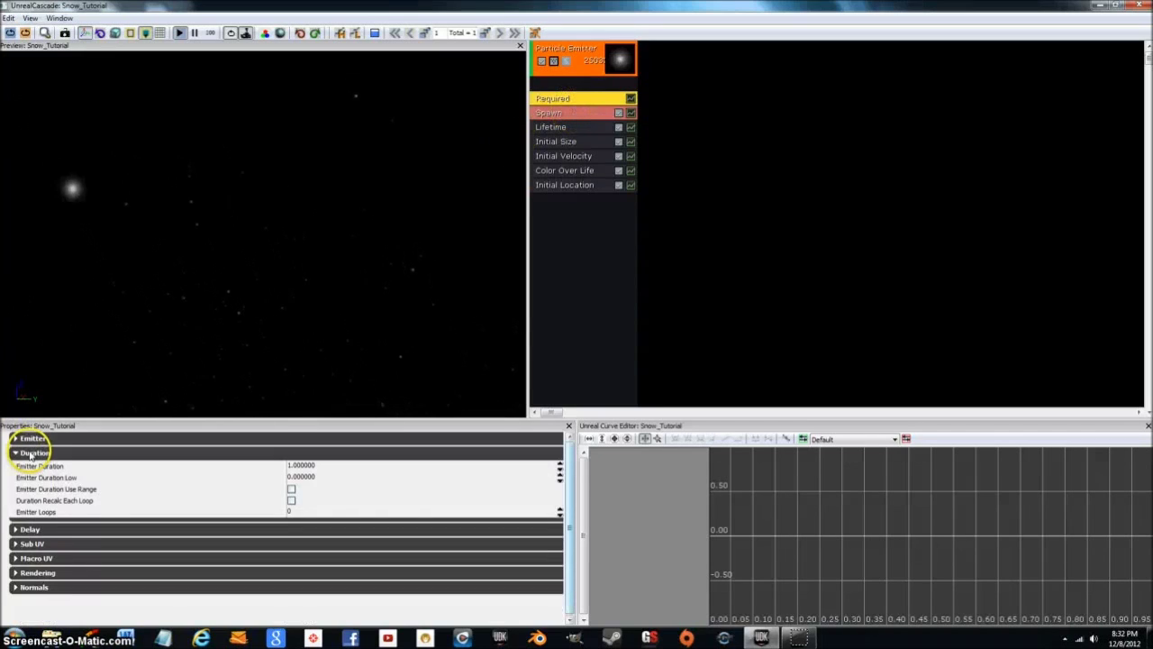
pyautogui.click(93, 454)
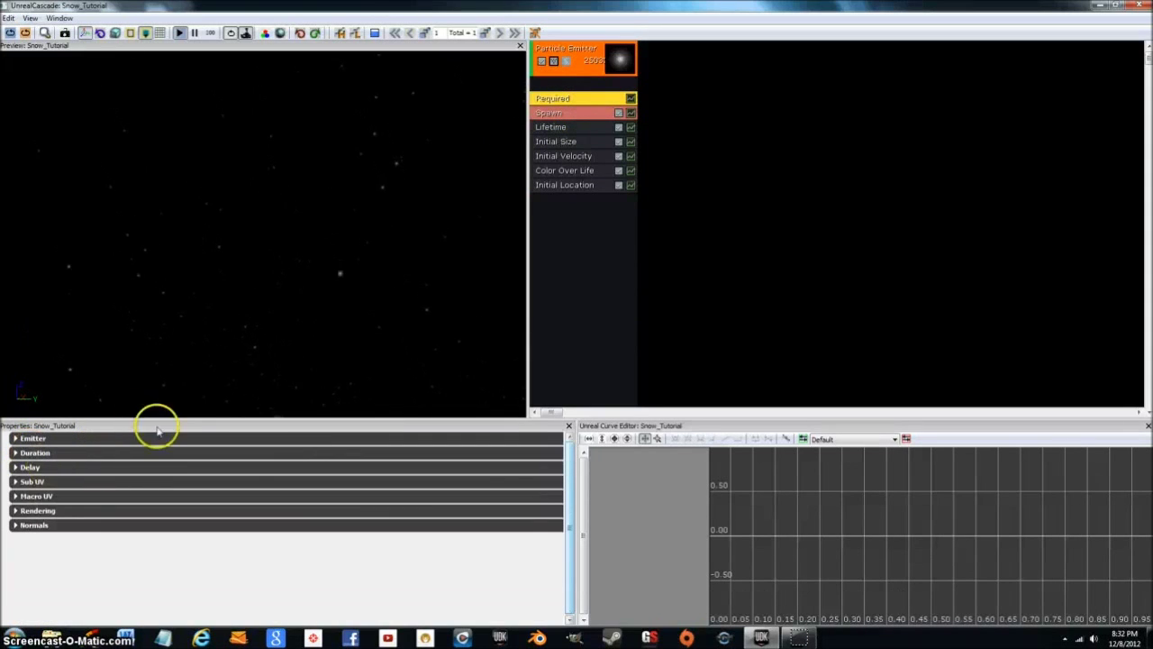
pyautogui.click(548, 114)
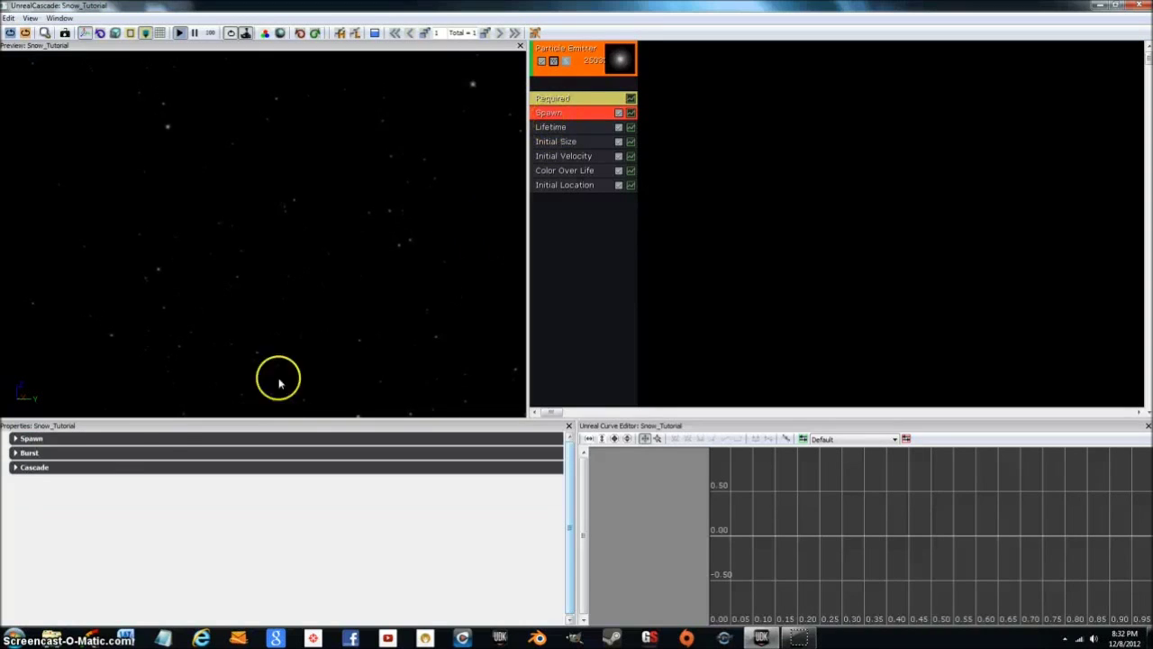
pyautogui.click(30, 439)
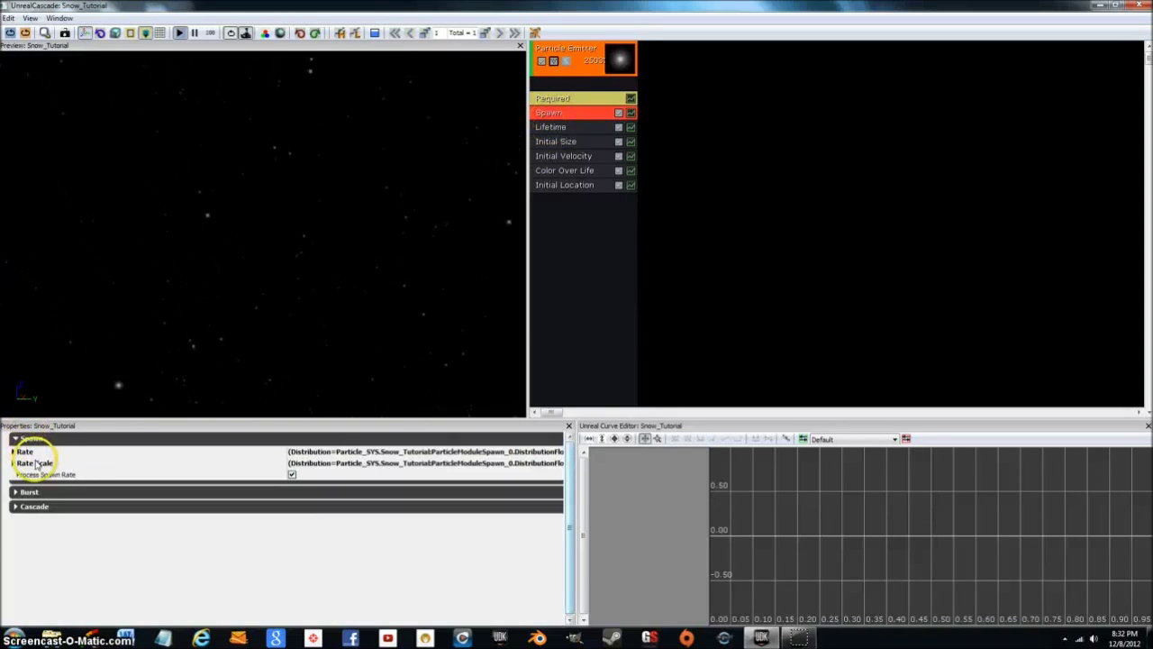
pyautogui.click(16, 451)
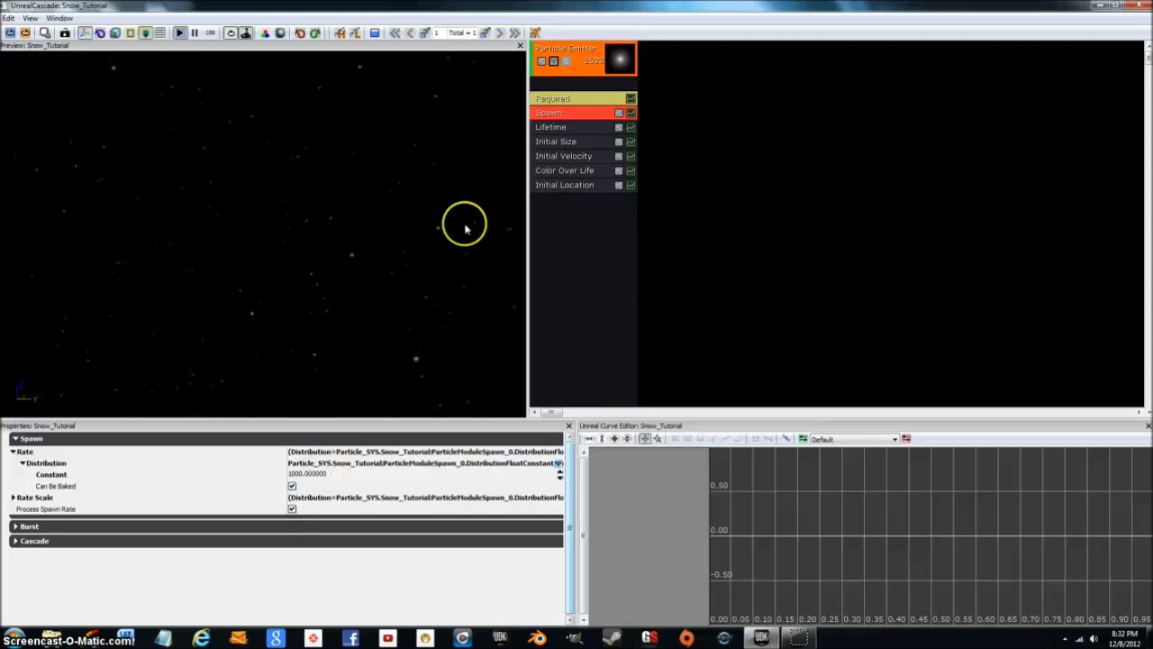
pyautogui.click(595, 127)
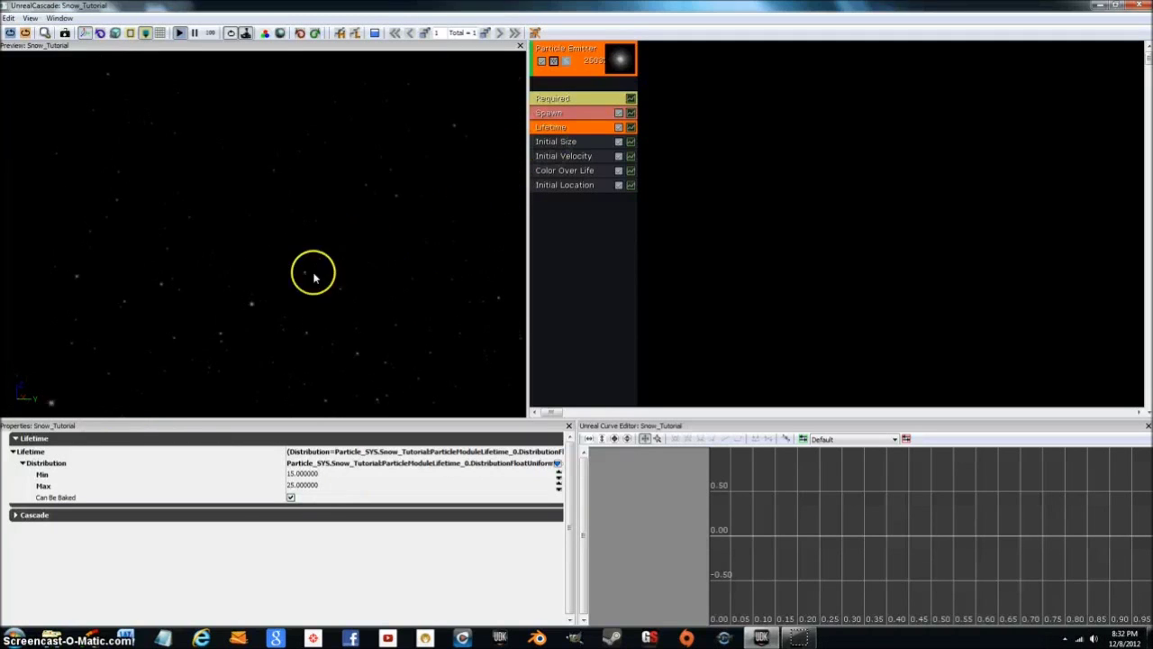
# Bring up the Initial Size module's Start Size values for the 3–6 range.
pyautogui.click(571, 141)
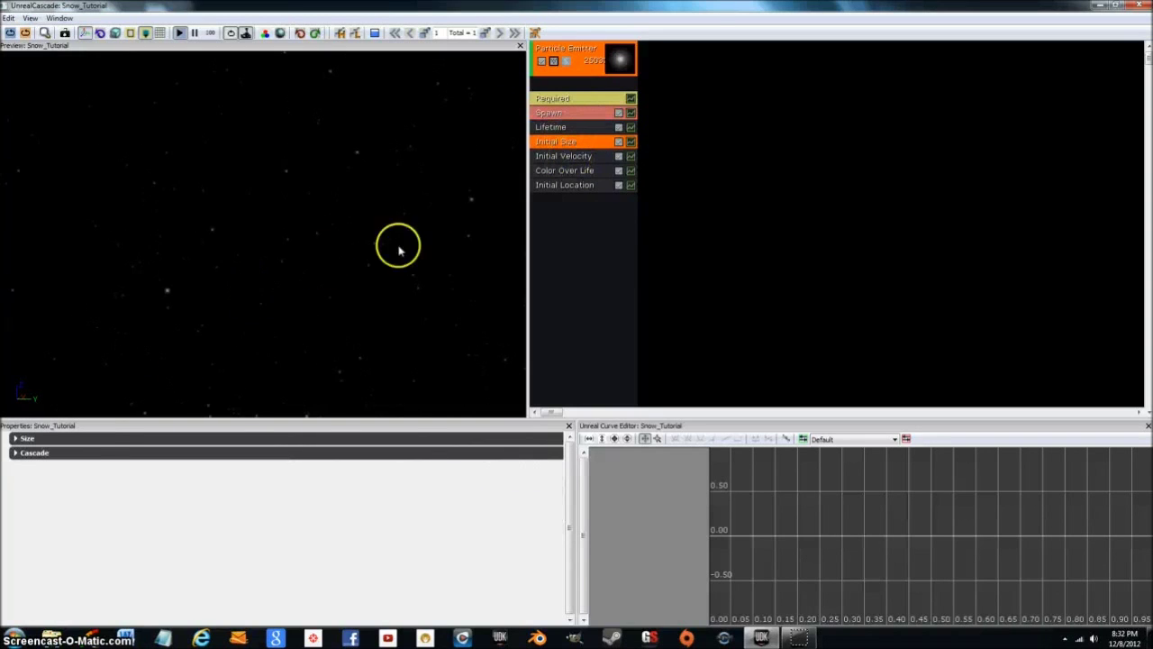
pyautogui.click(78, 440)
pyautogui.click(77, 449)
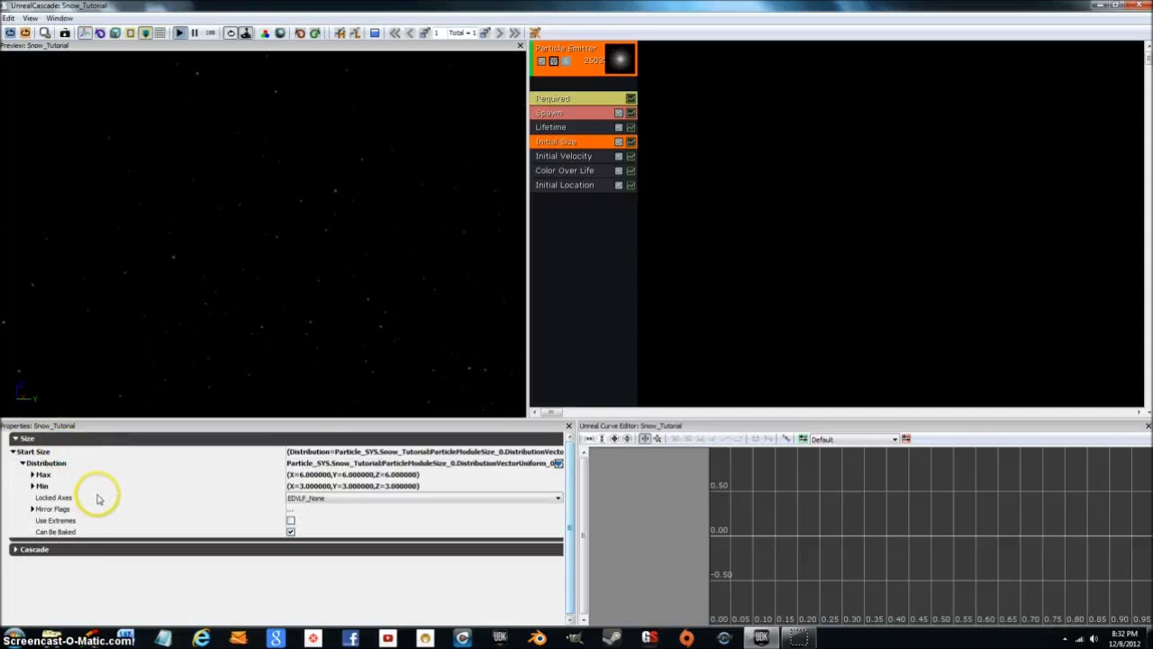
# Inspect the Initial Velocity max/min values and Initial Location ±500 spread, then close Cascade.
pyautogui.click(584, 161)
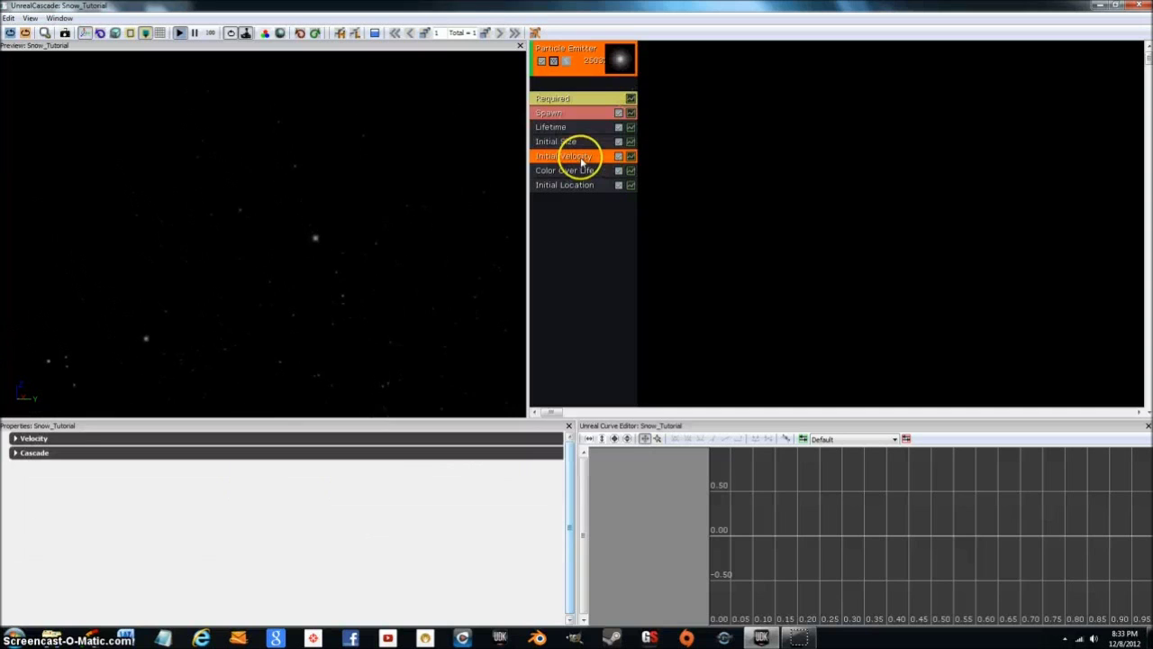
pyautogui.click(62, 440)
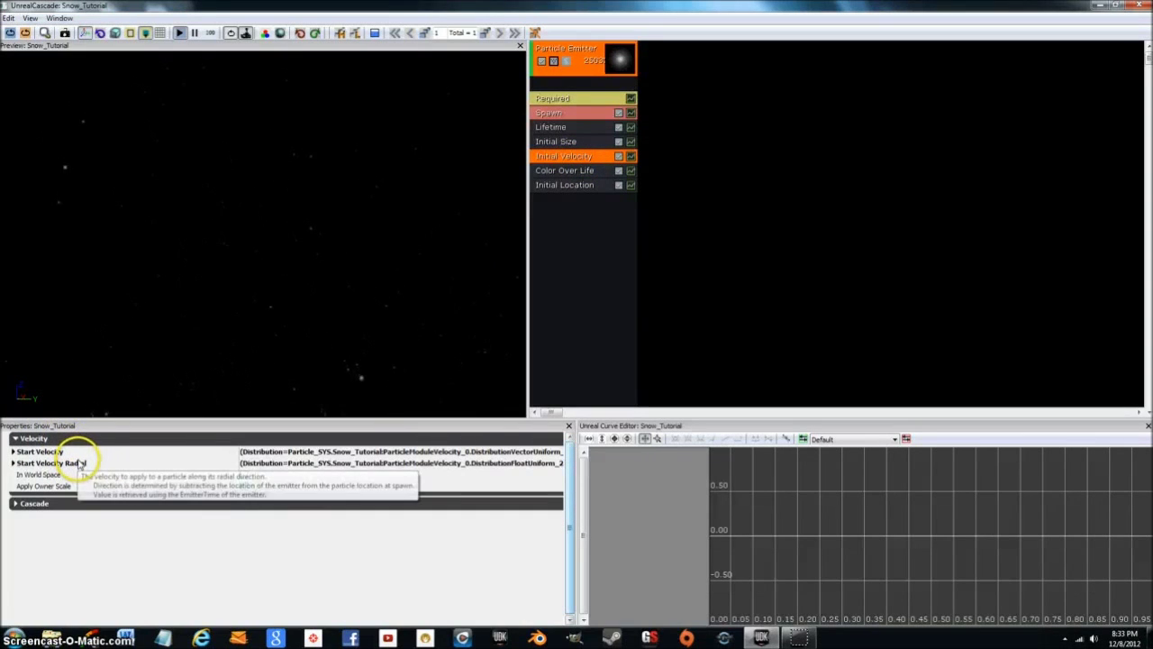
pyautogui.doubleClick(76, 450)
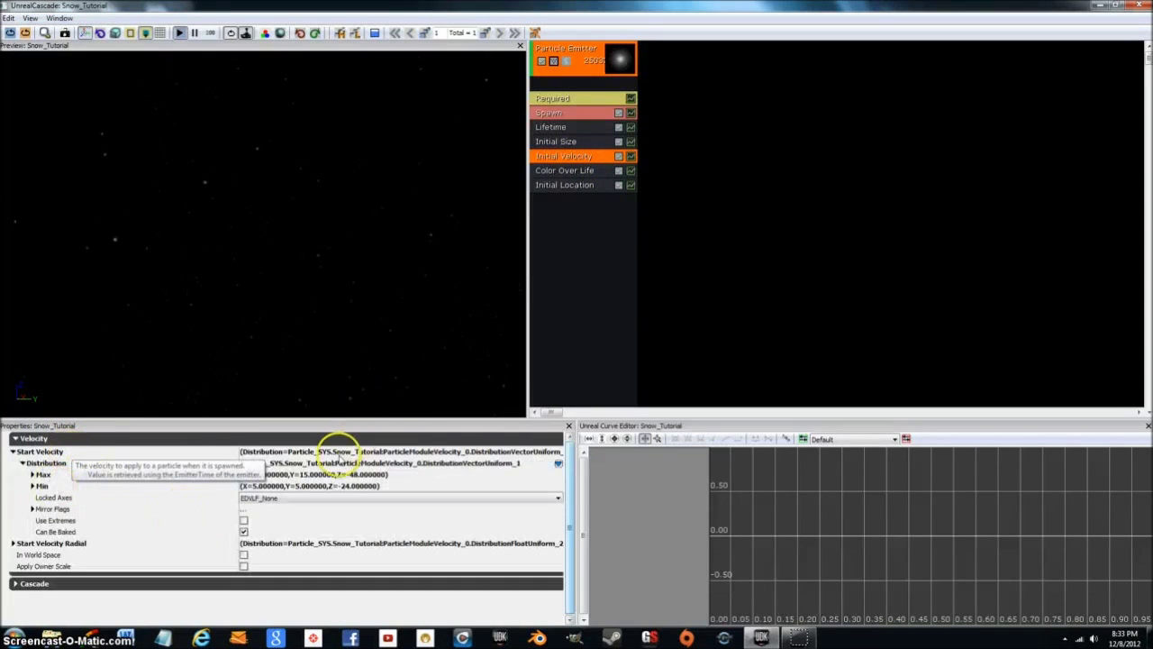
pyautogui.click(32, 474)
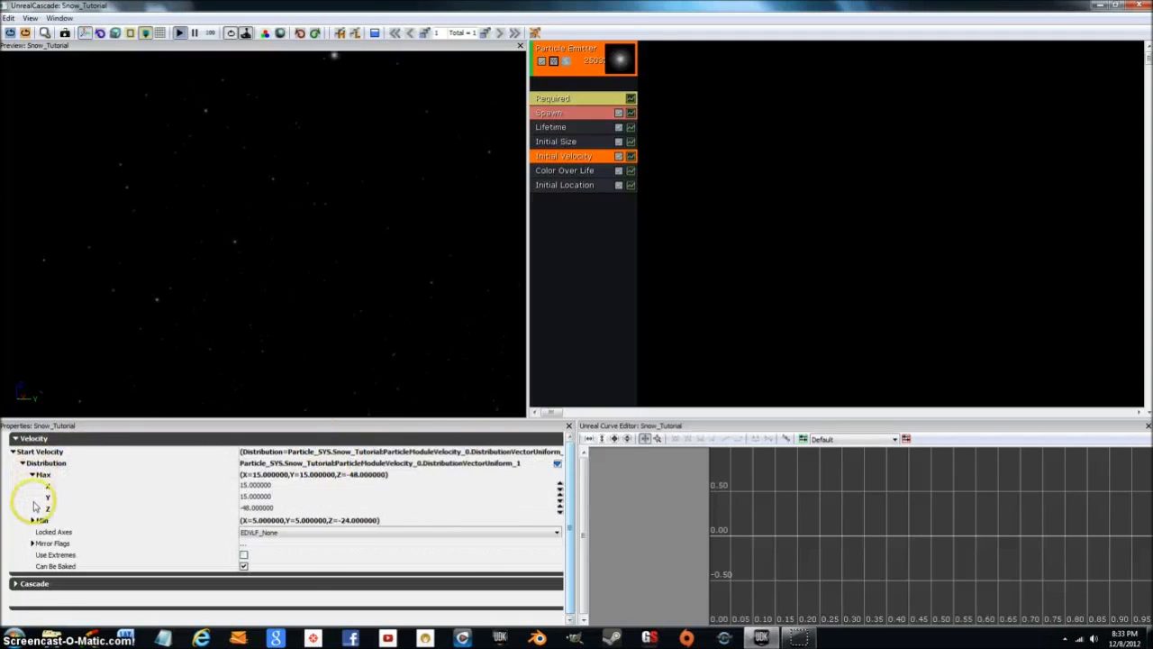
pyautogui.click(34, 522)
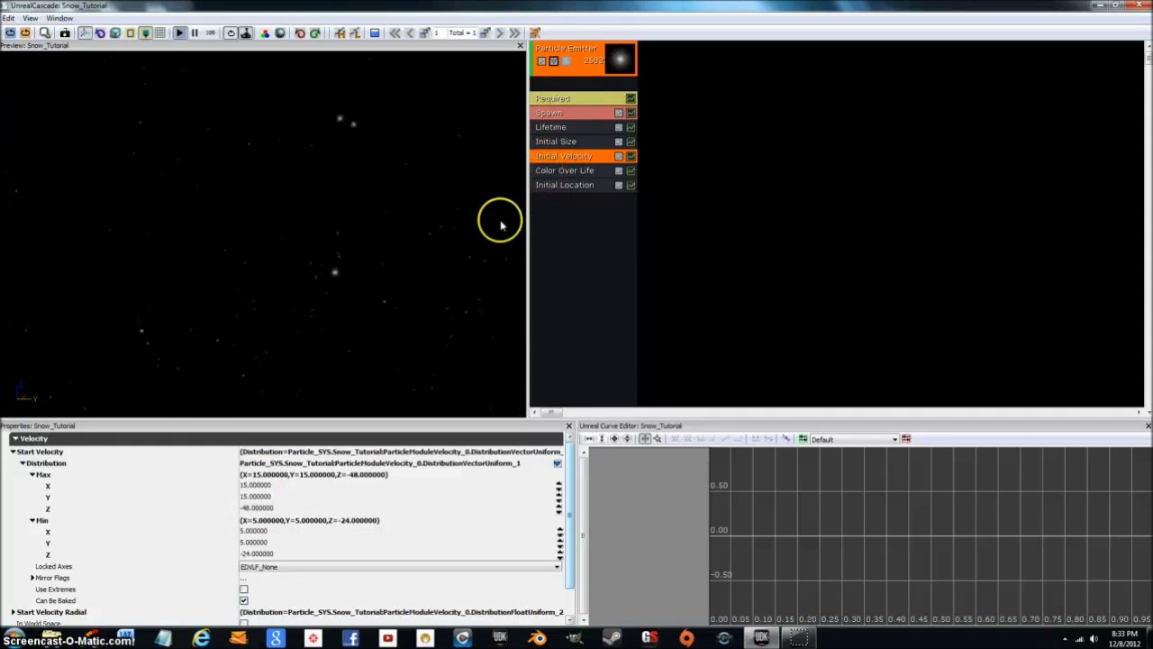
pyautogui.click(558, 187)
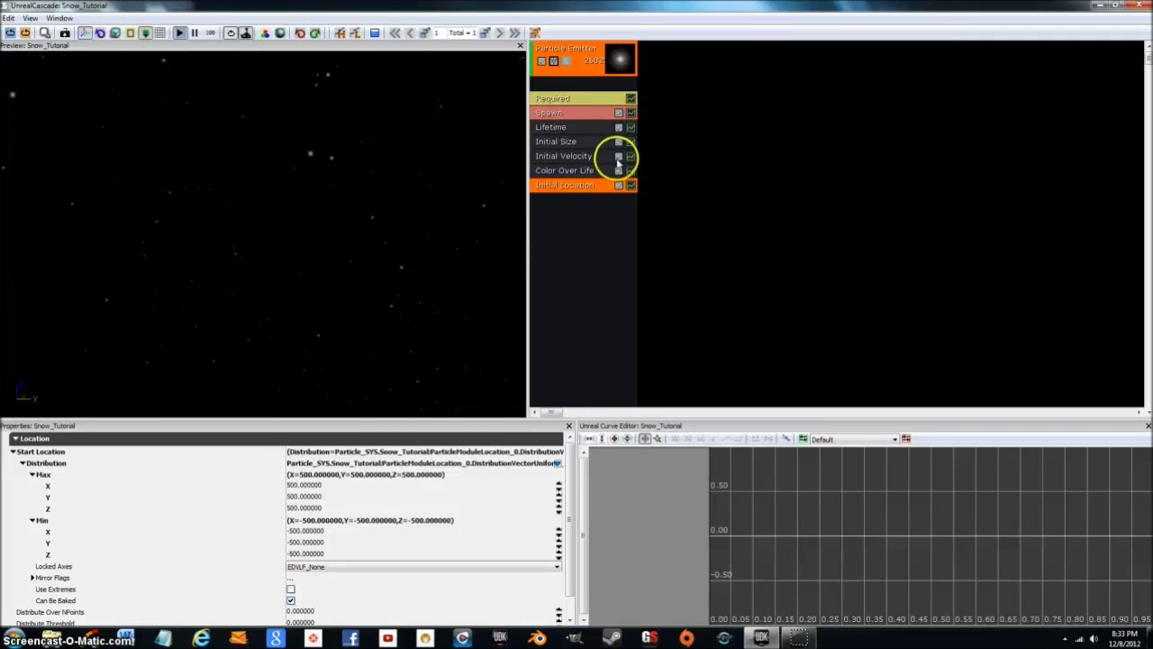
pyautogui.click(1140, 7)
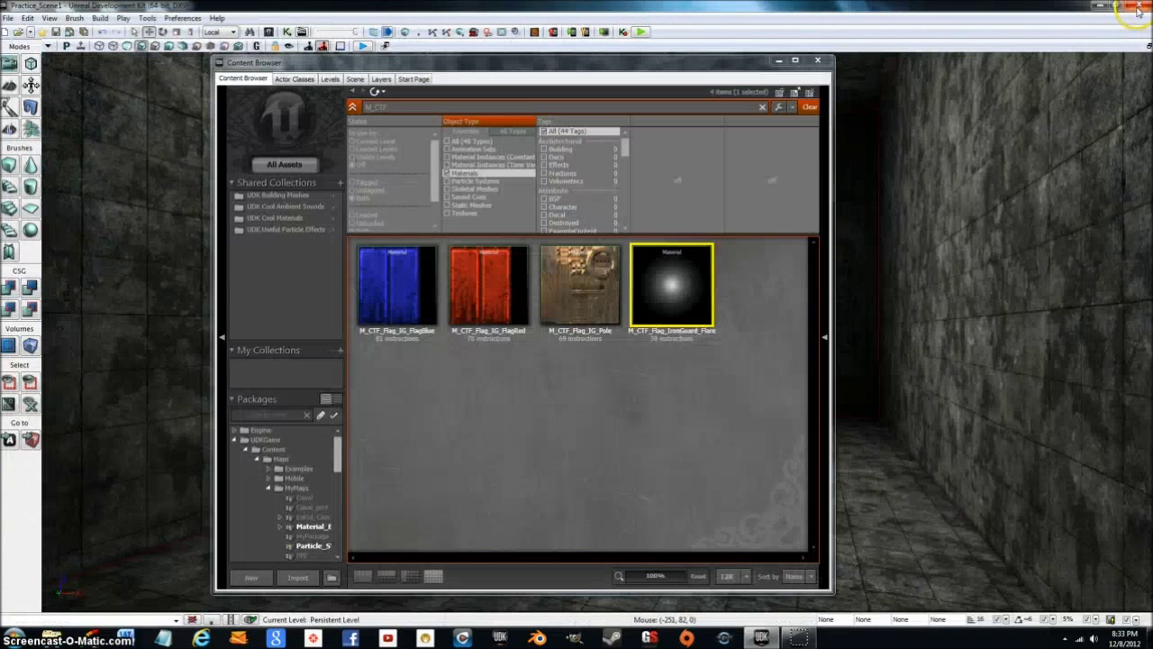
# Clear the Materials filter in the Content Browser and select Snow_Tutorial in Particle_SYS.
pyautogui.click(303, 546)
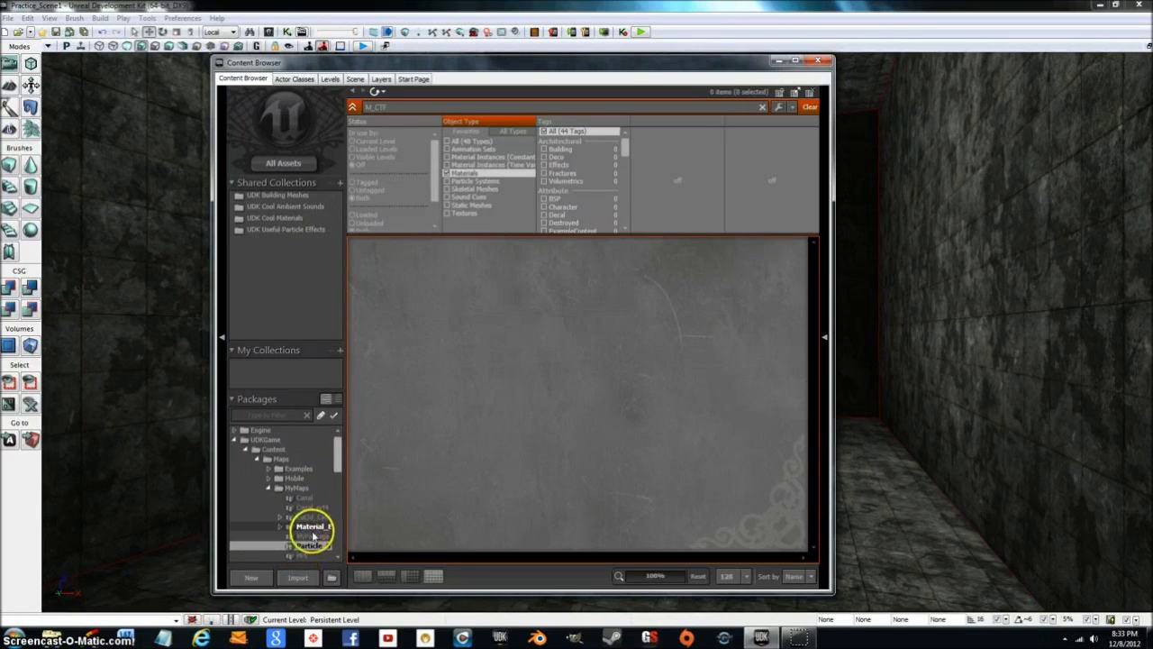
pyautogui.click(286, 165)
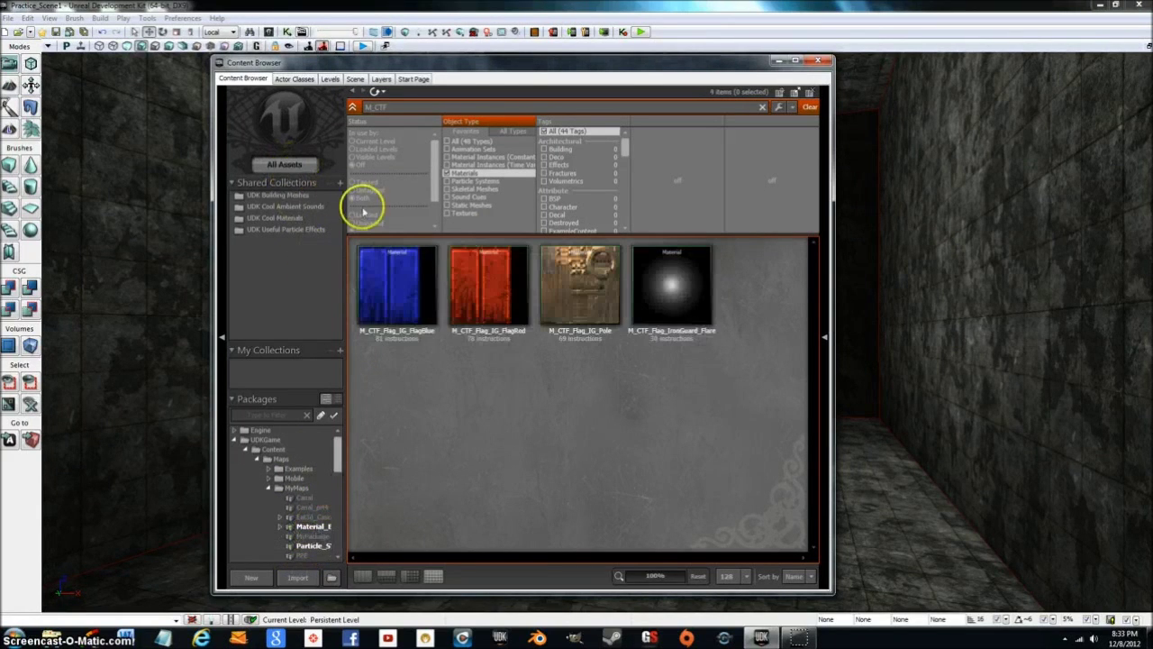
pyautogui.click(312, 547)
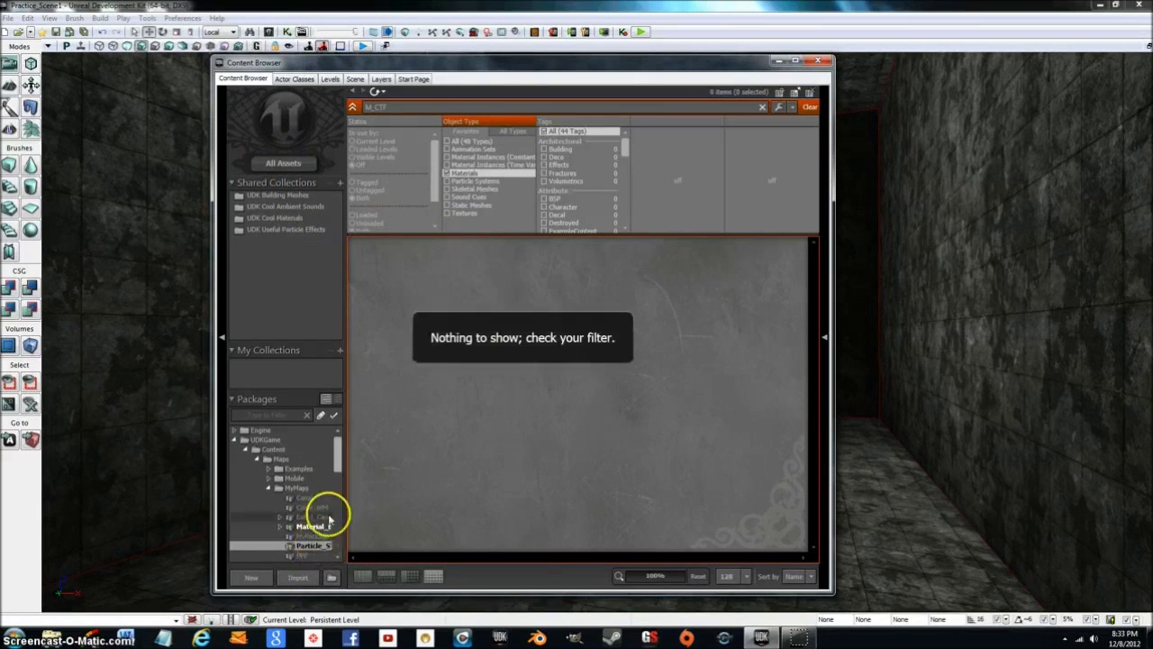
pyautogui.click(447, 172)
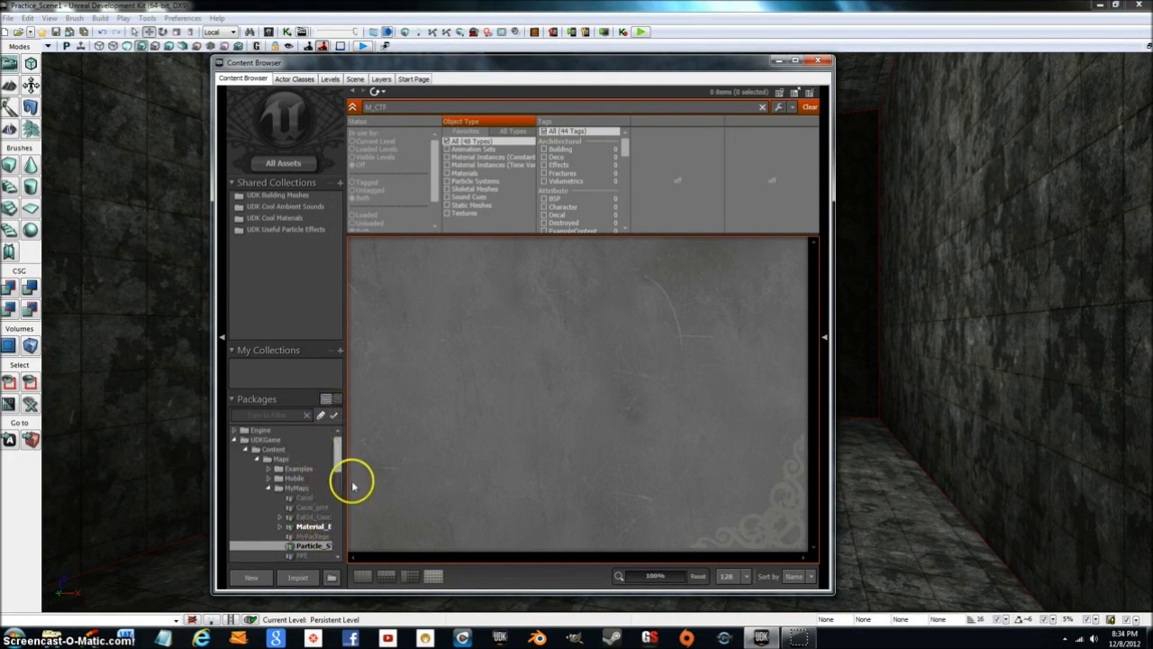
pyautogui.click(312, 526)
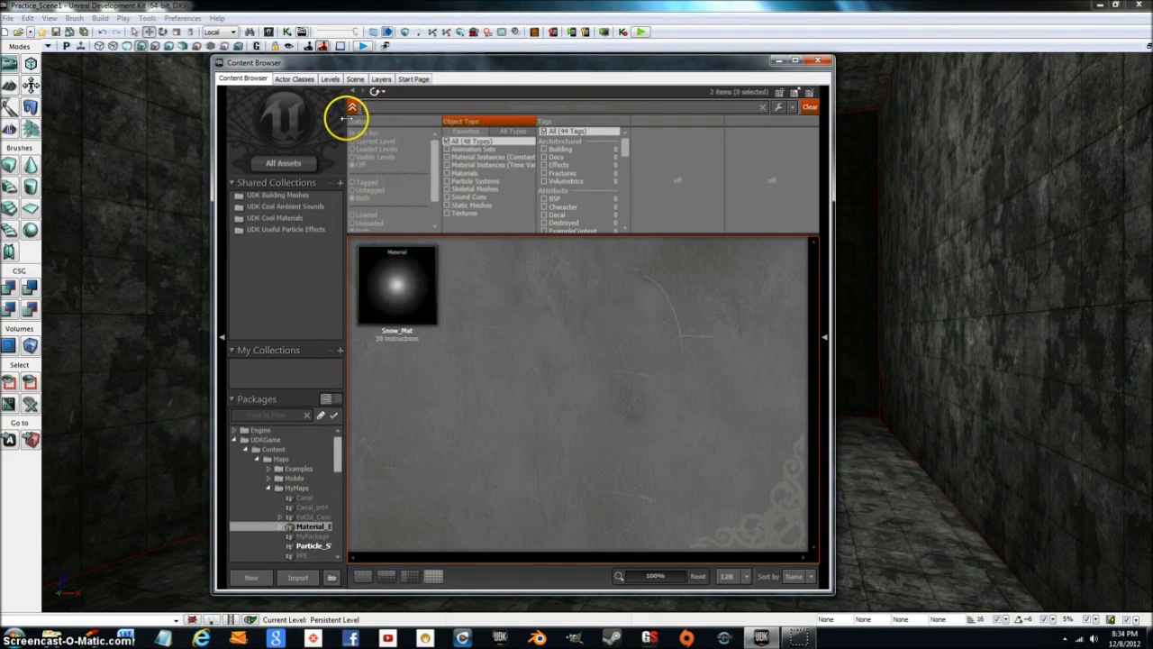
pyautogui.click(313, 547)
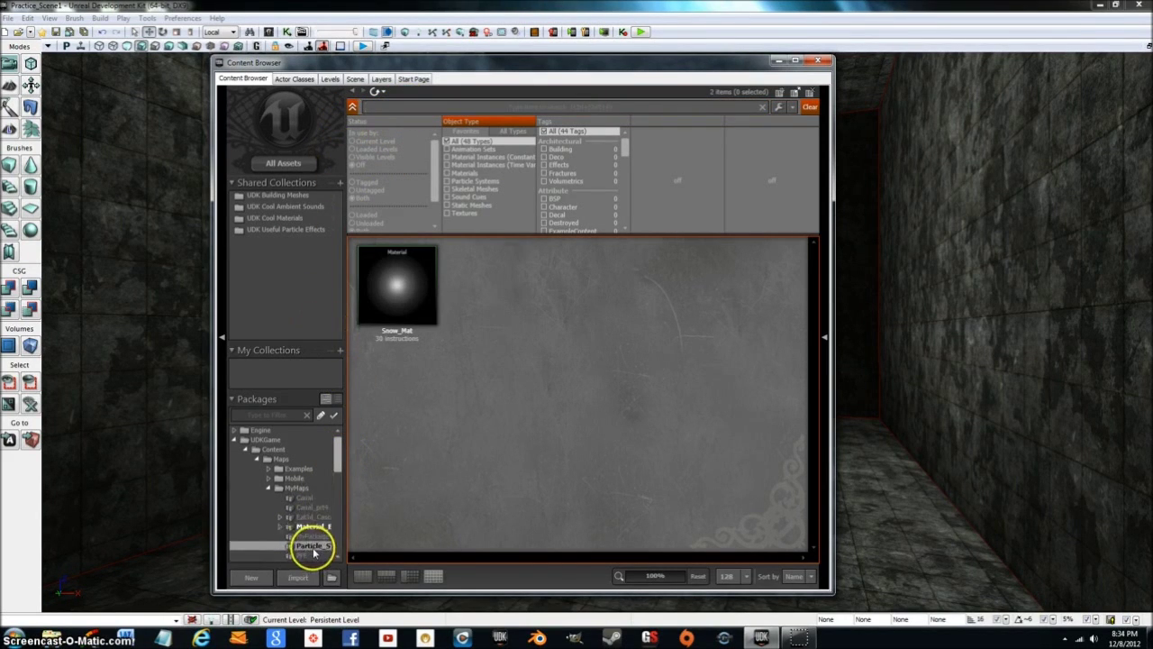
pyautogui.click(488, 278)
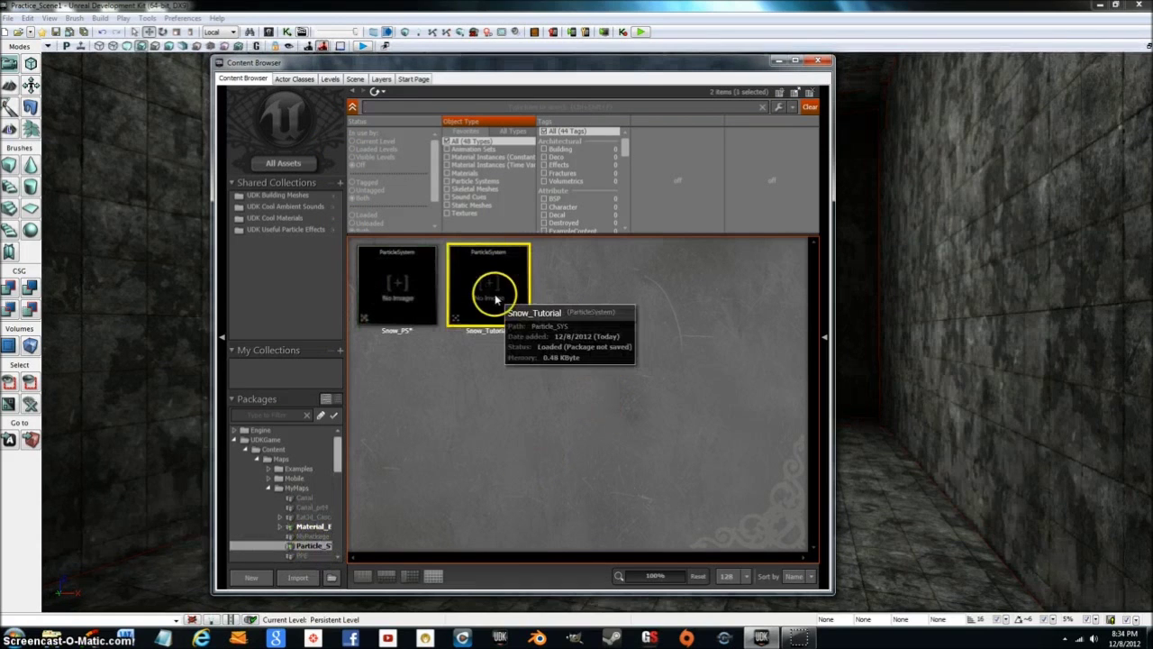
# Drop Snow_Tutorial into the room as an emitter and switch to four viewports.
pyautogui.moveTo(653, 72); pyautogui.dragTo(450, 85)
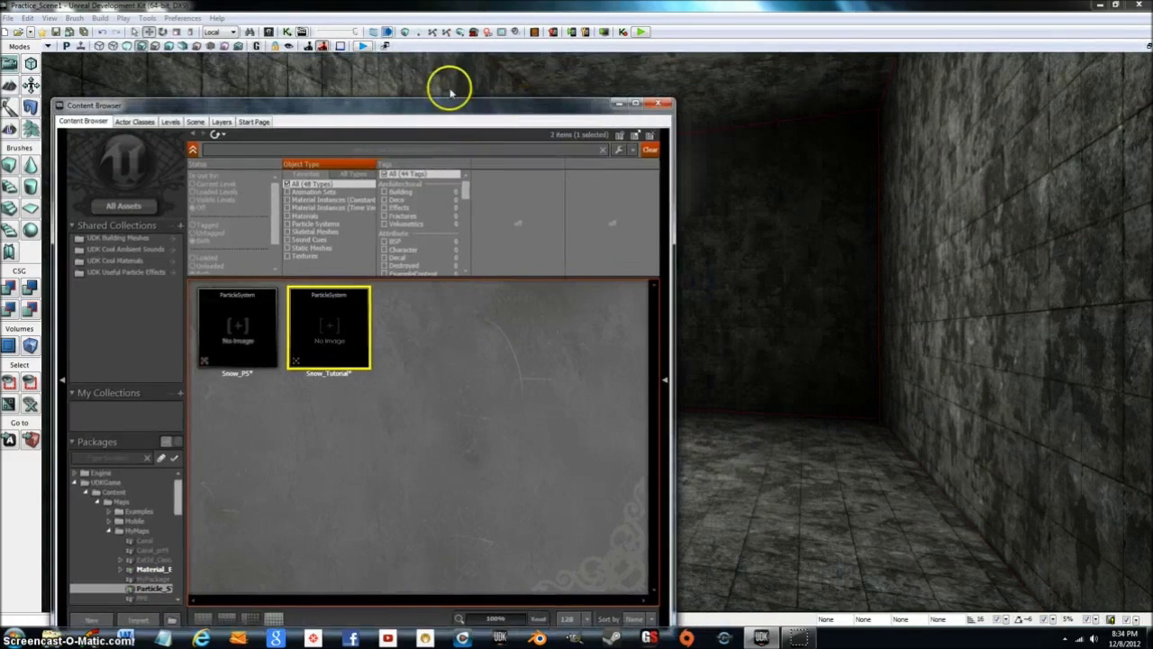
pyautogui.moveTo(698, 539); pyautogui.dragTo(700, 528)
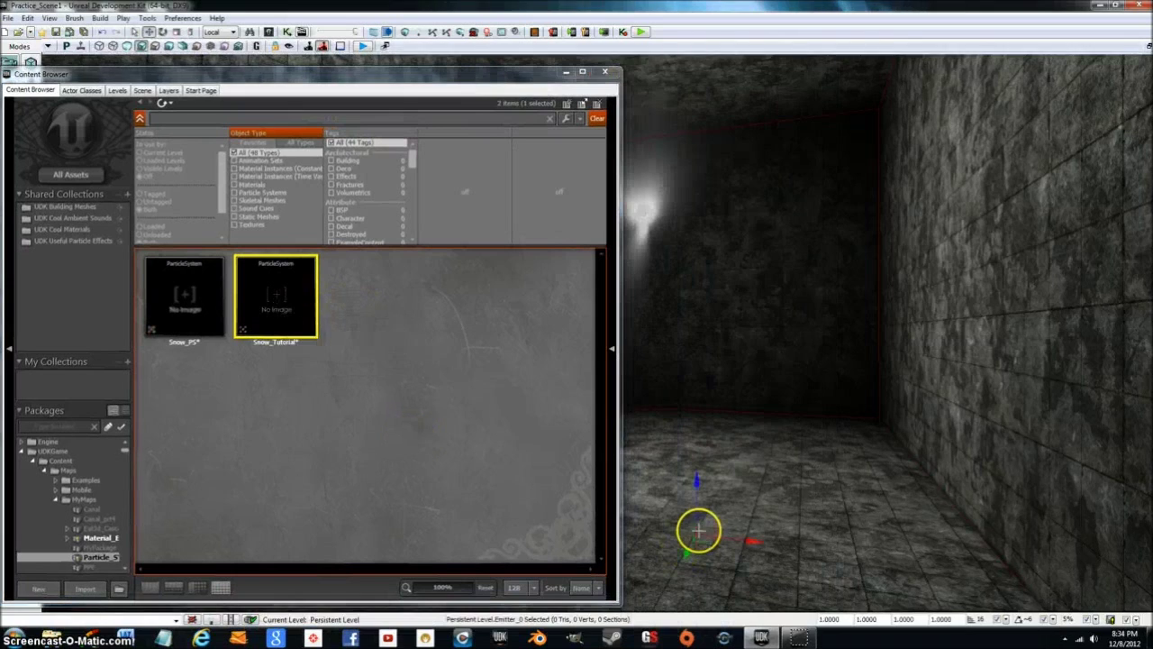
pyautogui.click(566, 73)
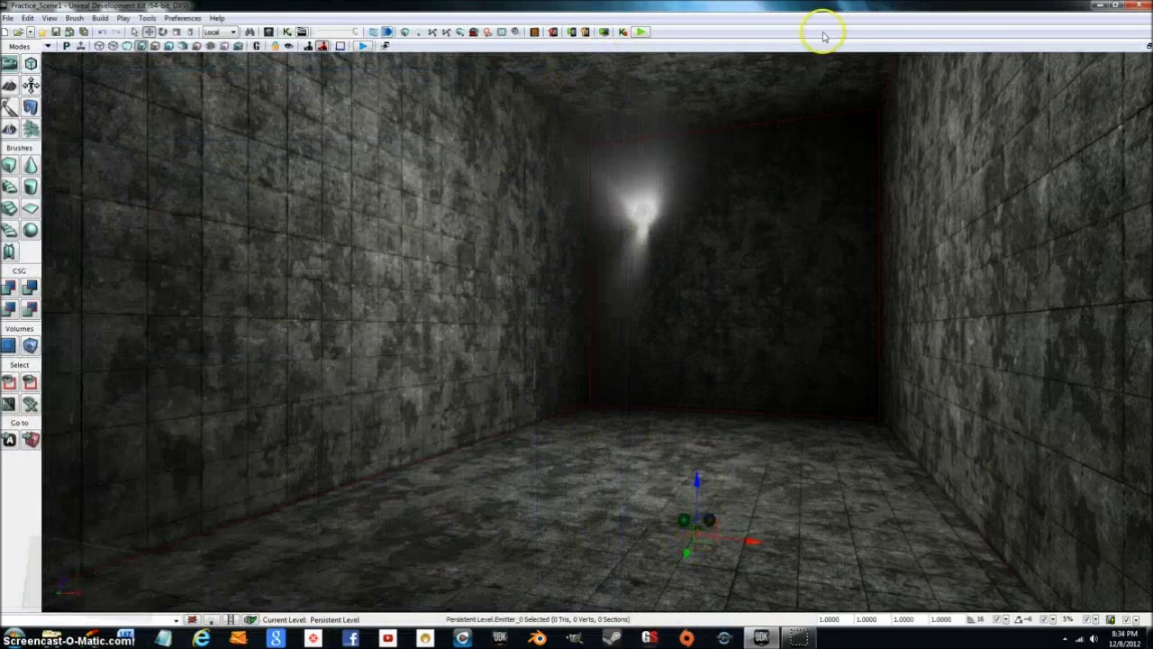
pyautogui.click(1146, 47)
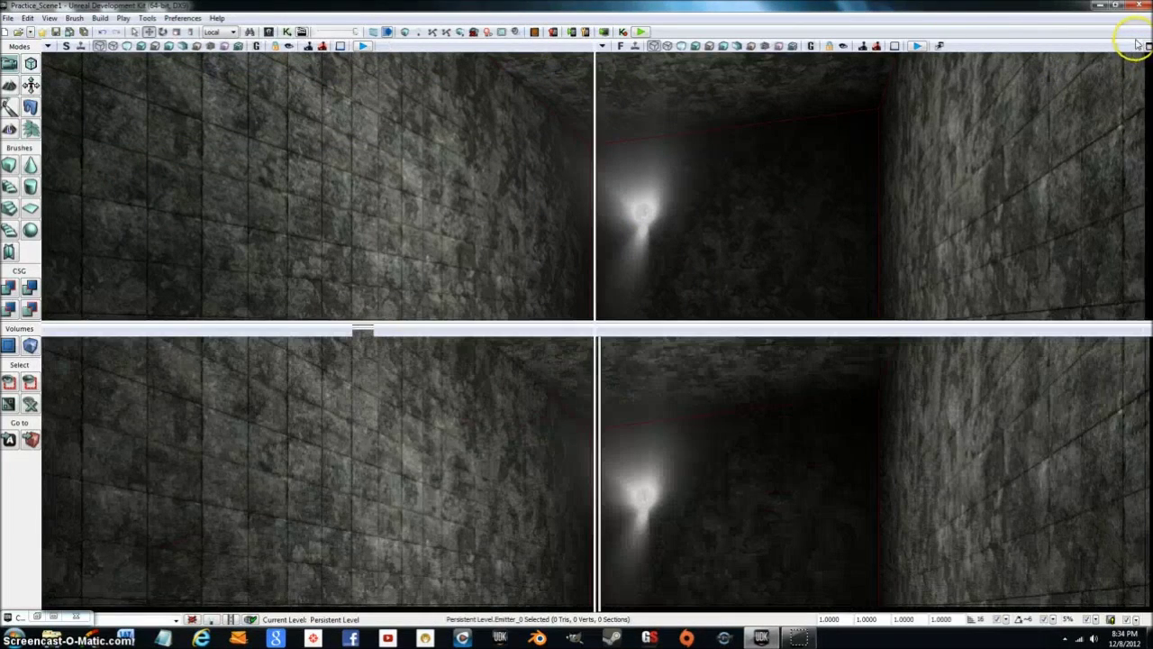
pyautogui.click(346, 422)
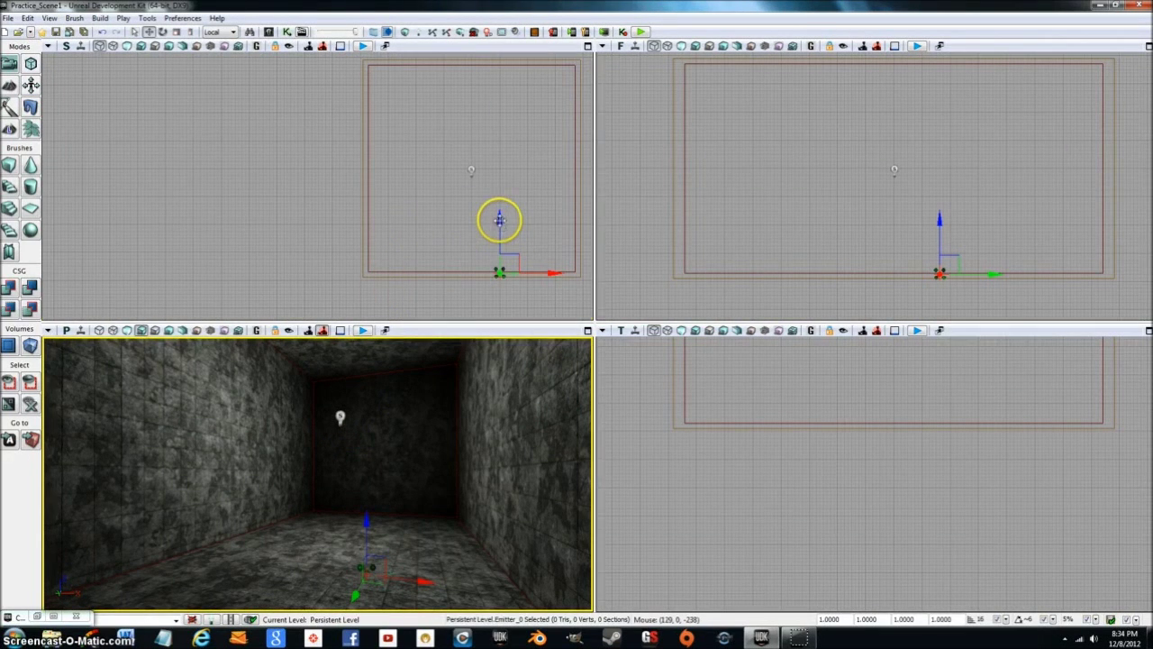
# Raise the emitter near the ceiling and move it toward one end of the room.
pyautogui.moveTo(499, 220); pyautogui.dragTo(507, 101)
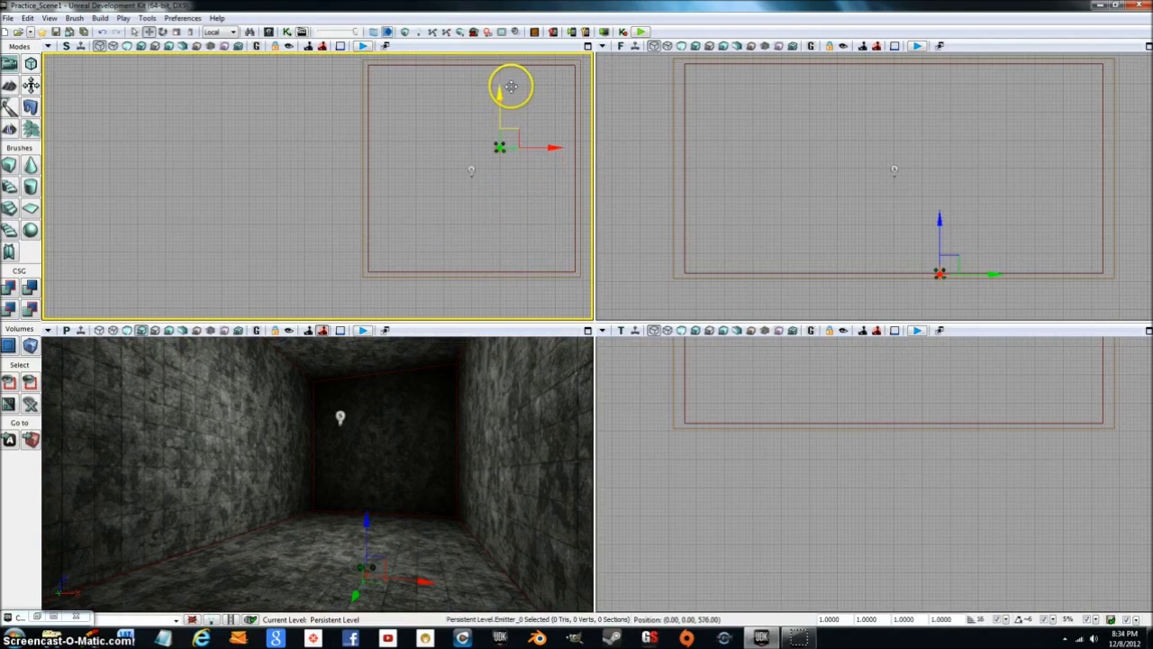
pyautogui.moveTo(552, 147); pyautogui.dragTo(525, 148)
pyautogui.moveTo(474, 104); pyautogui.dragTo(475, 103)
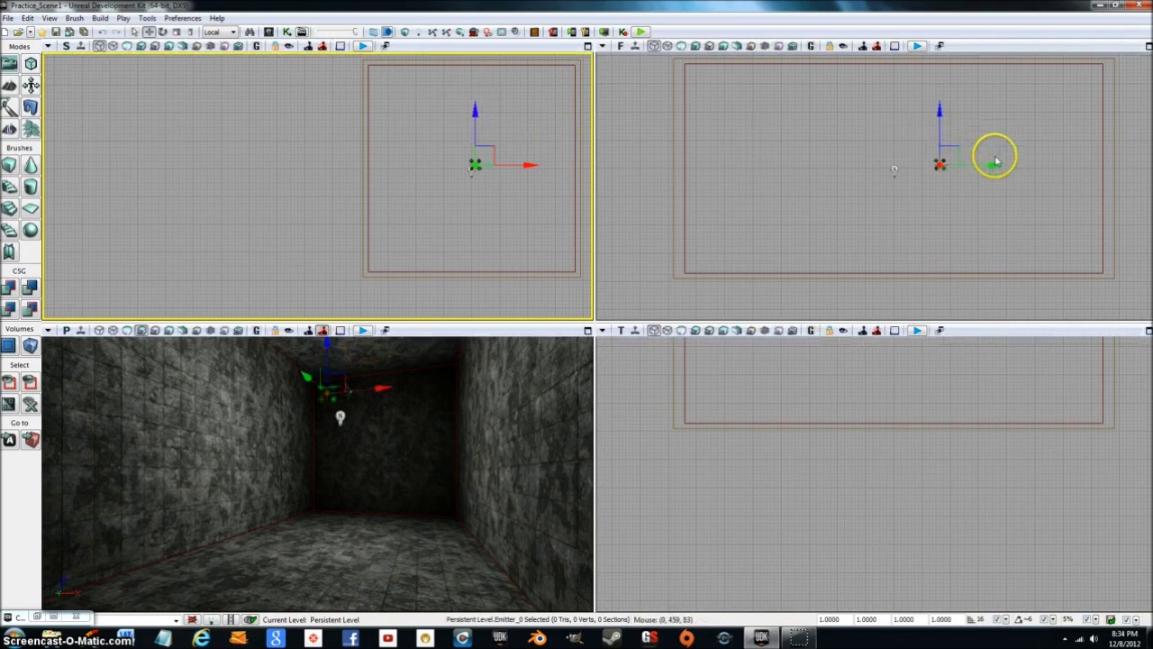
pyautogui.moveTo(990, 164); pyautogui.dragTo(819, 154)
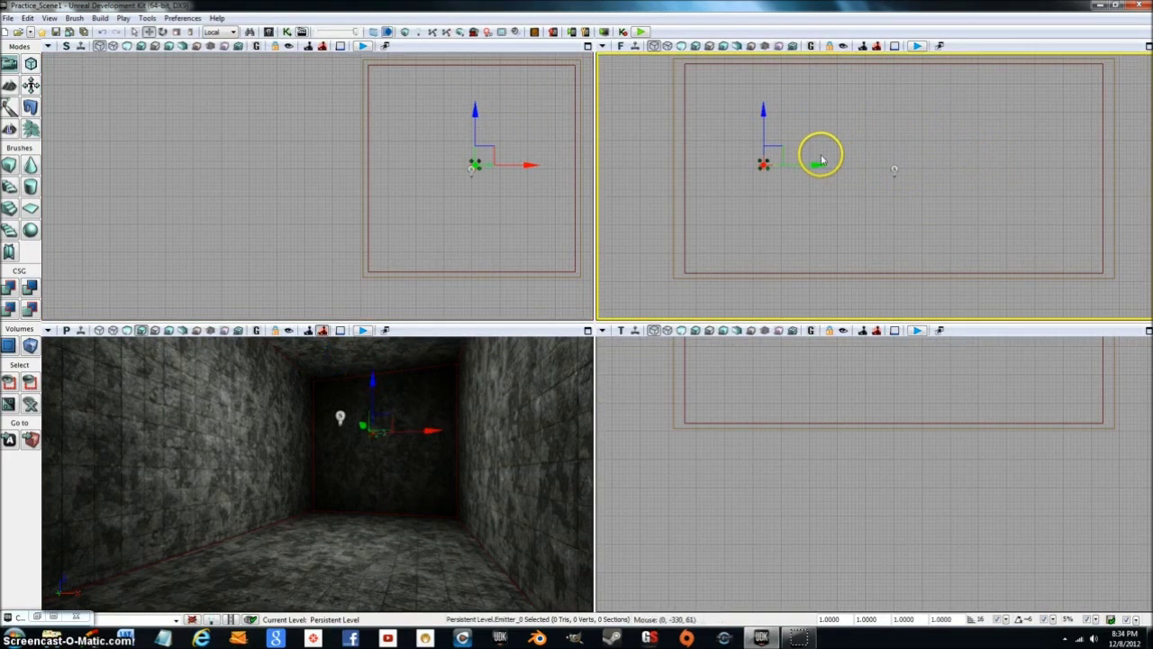
# Alt-drag a duplicate emitter toward the opposite end and lower it slightly.
pyautogui.keyDown('ctrl'); pyautogui.moveTo(948, 161); pyautogui.dragTo(1047, 174); pyautogui.keyUp('ctrl')
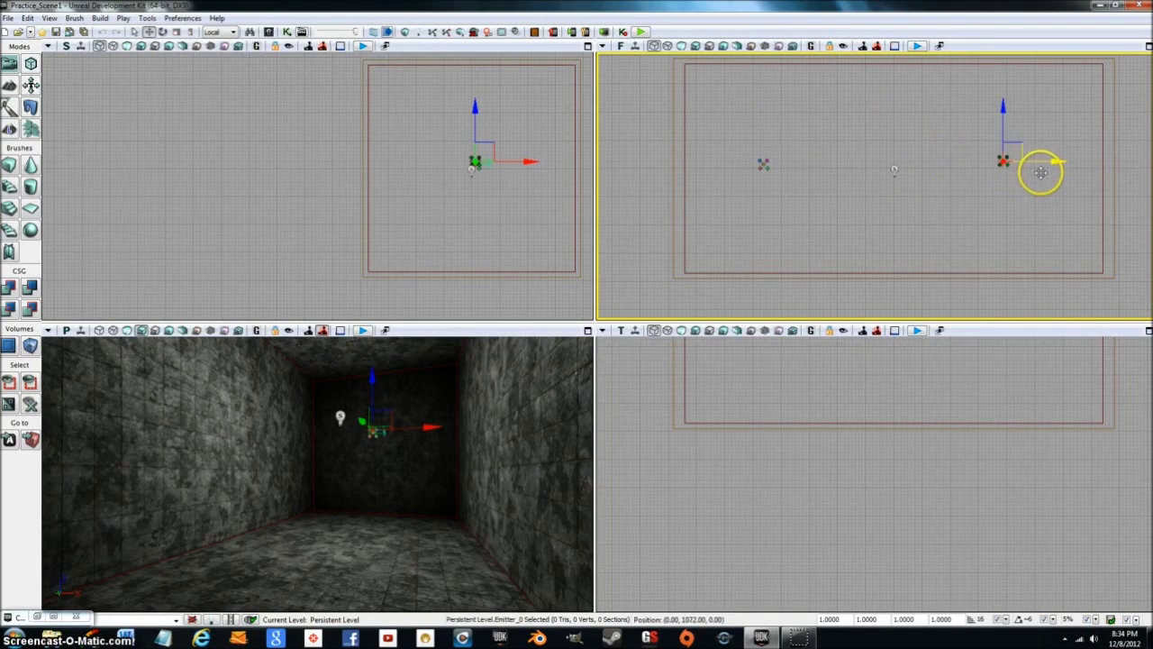
pyautogui.moveTo(1001, 113); pyautogui.dragTo(1004, 117)
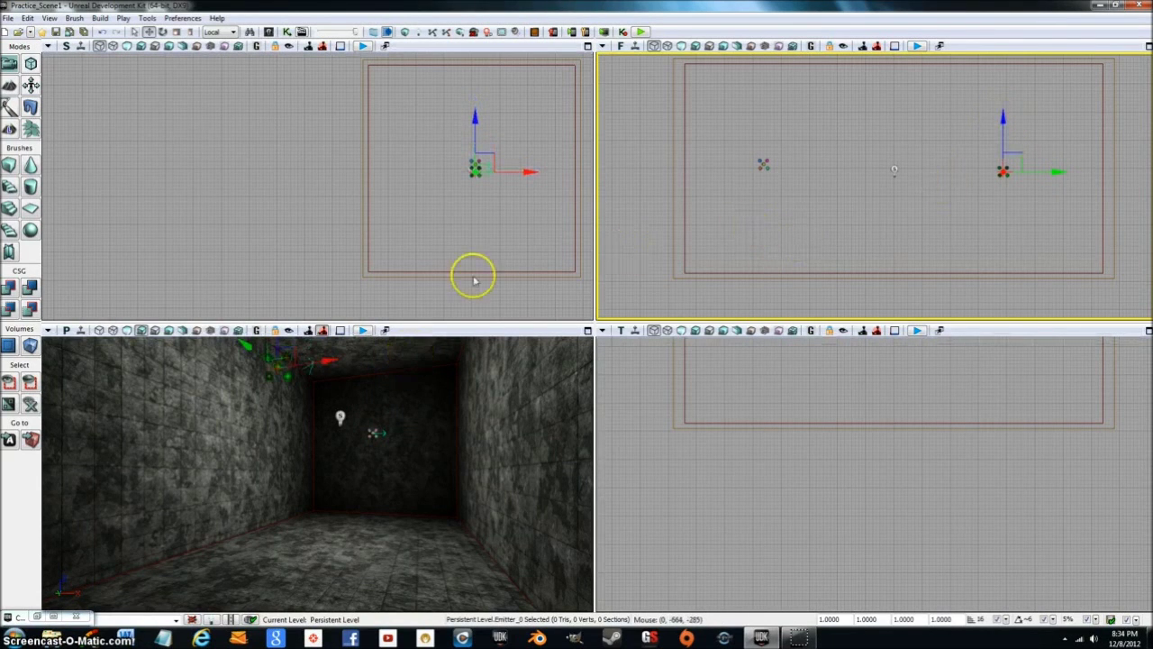
pyautogui.click(587, 331)
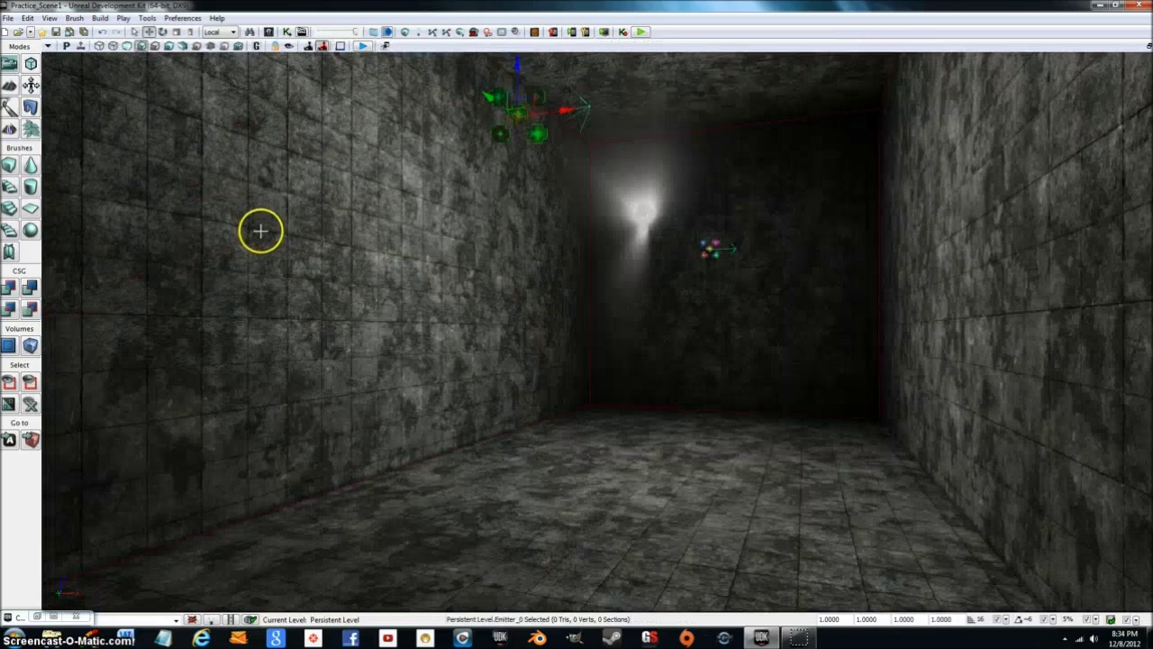
# Play in the viewport, walking forward and looking around at the falling snow.
pyautogui.click(365, 46)
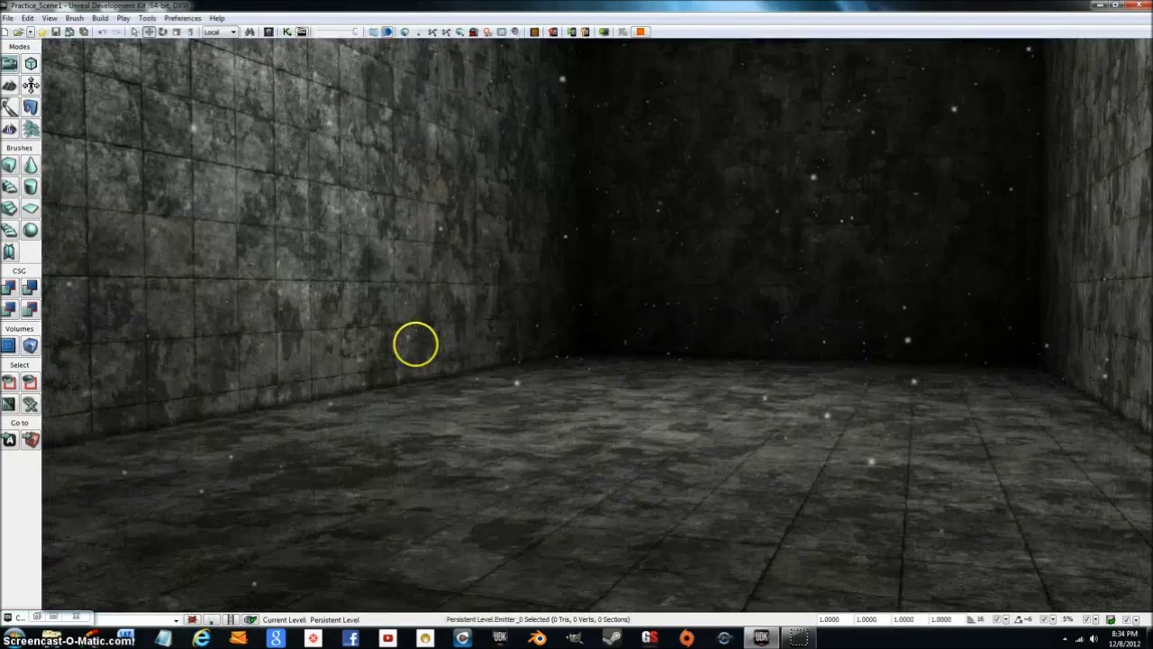
pyautogui.moveTo(466, 245)
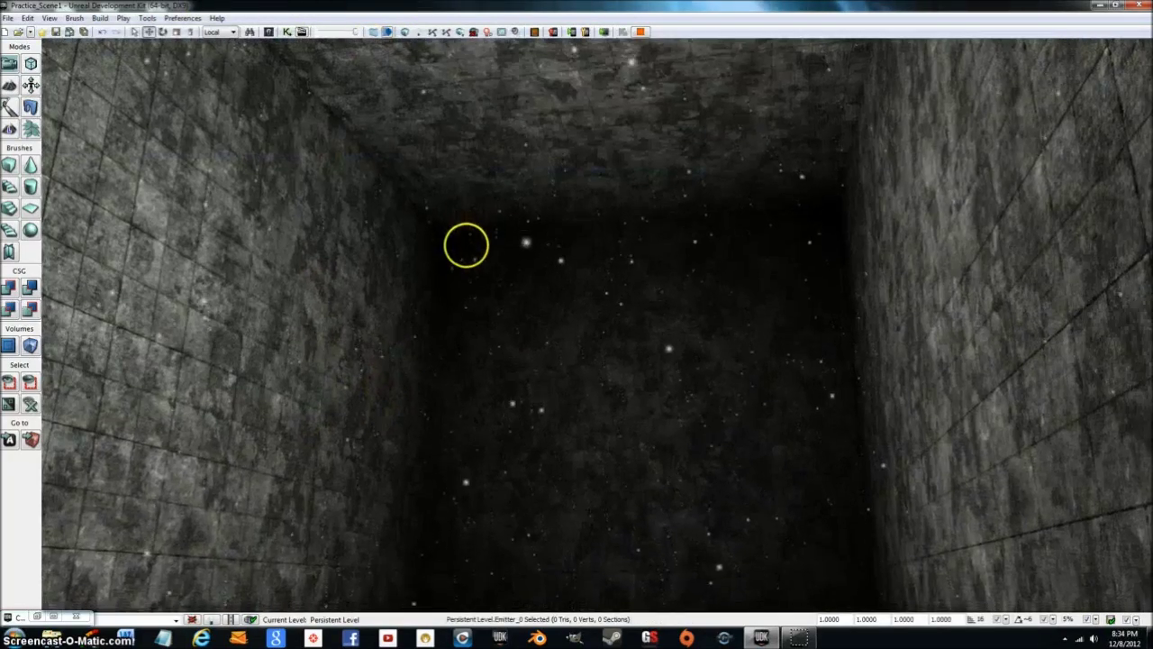
pyautogui.moveTo(469, 276)
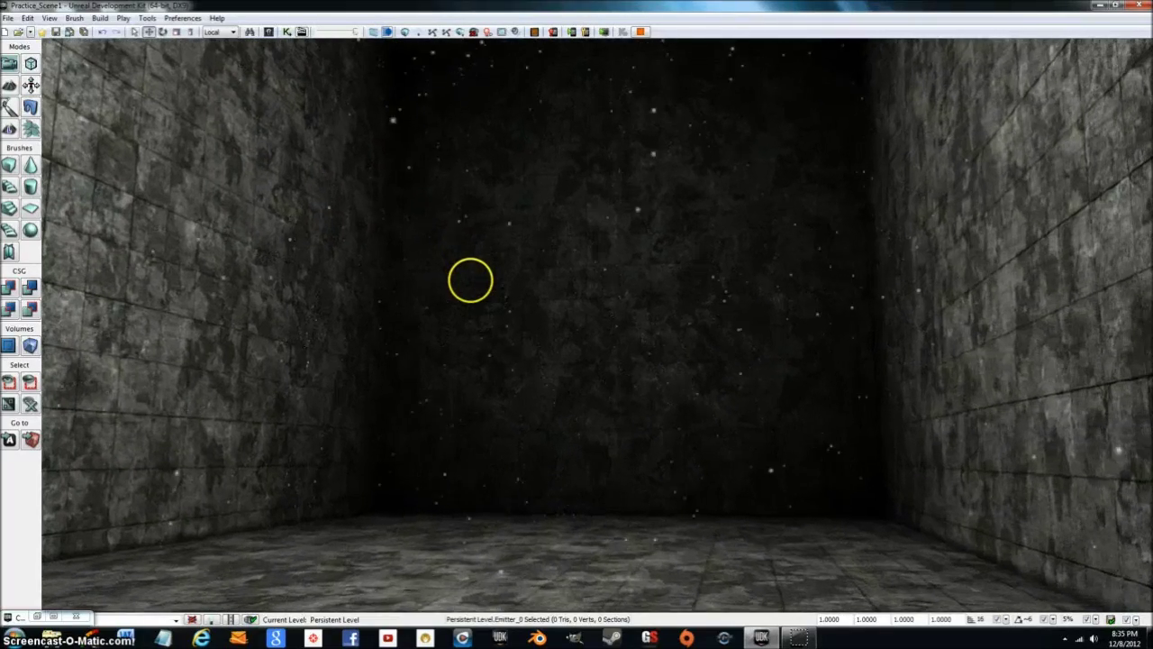
pyautogui.moveTo(467, 315)
pyautogui.press('w')
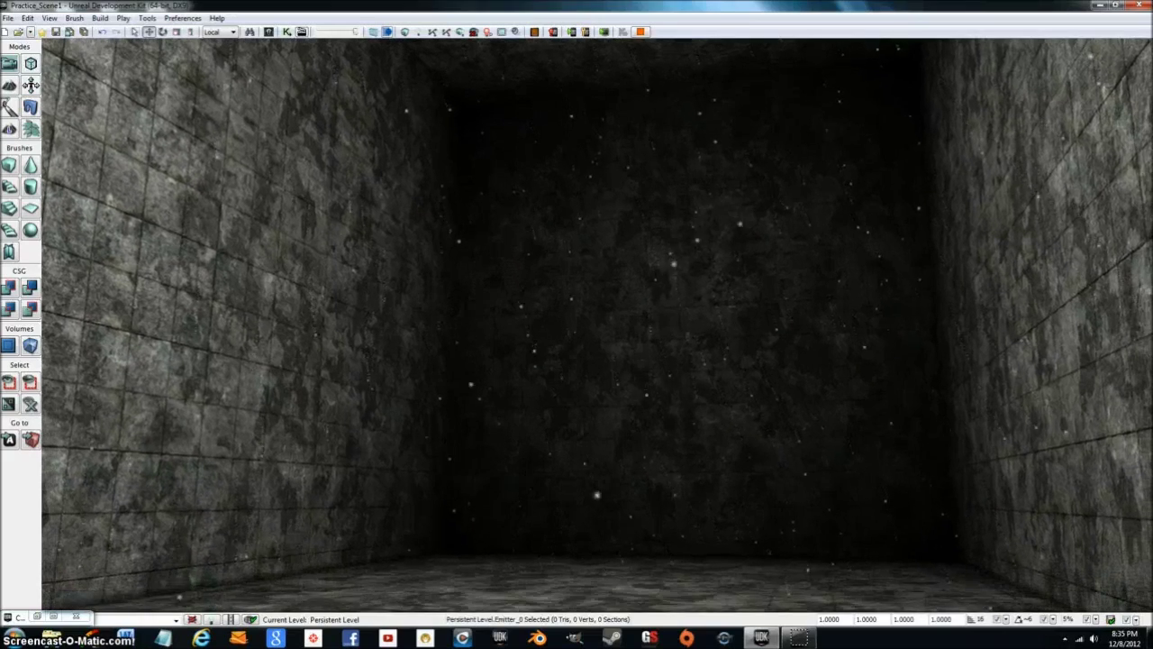
pyautogui.moveTo(441, 247)
pyautogui.mouseDown()
pyautogui.moveTo(459, 273)
pyautogui.moveTo(456, 237)
pyautogui.mouseUp()
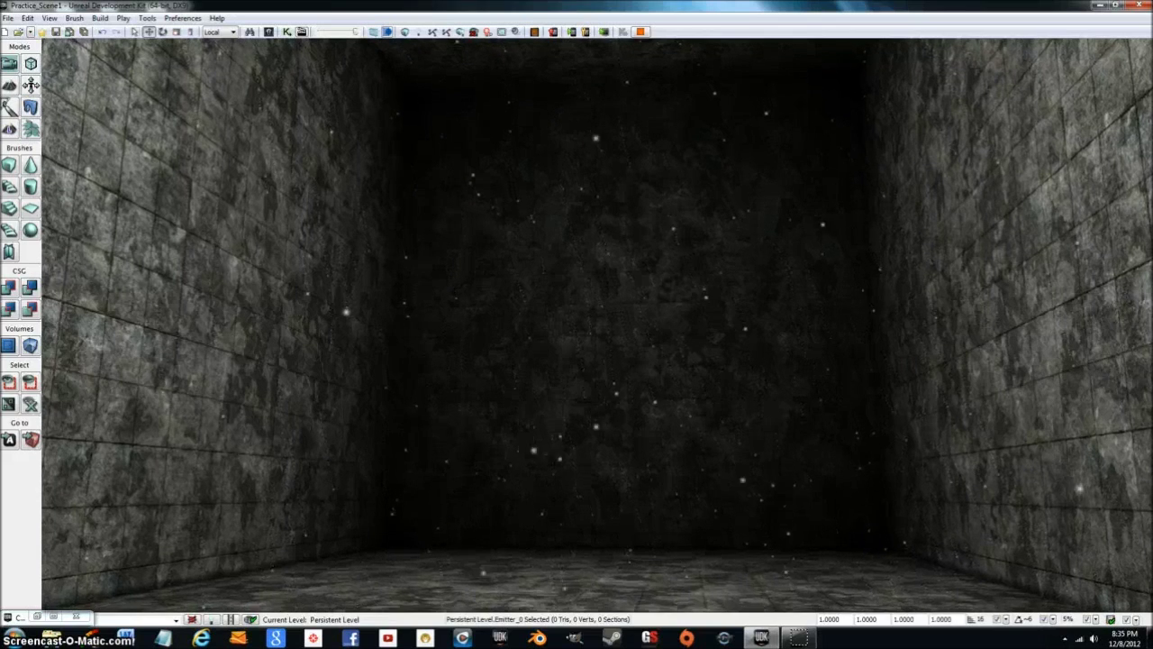
pyautogui.moveTo(458, 227); pyautogui.dragTo(459, 227)
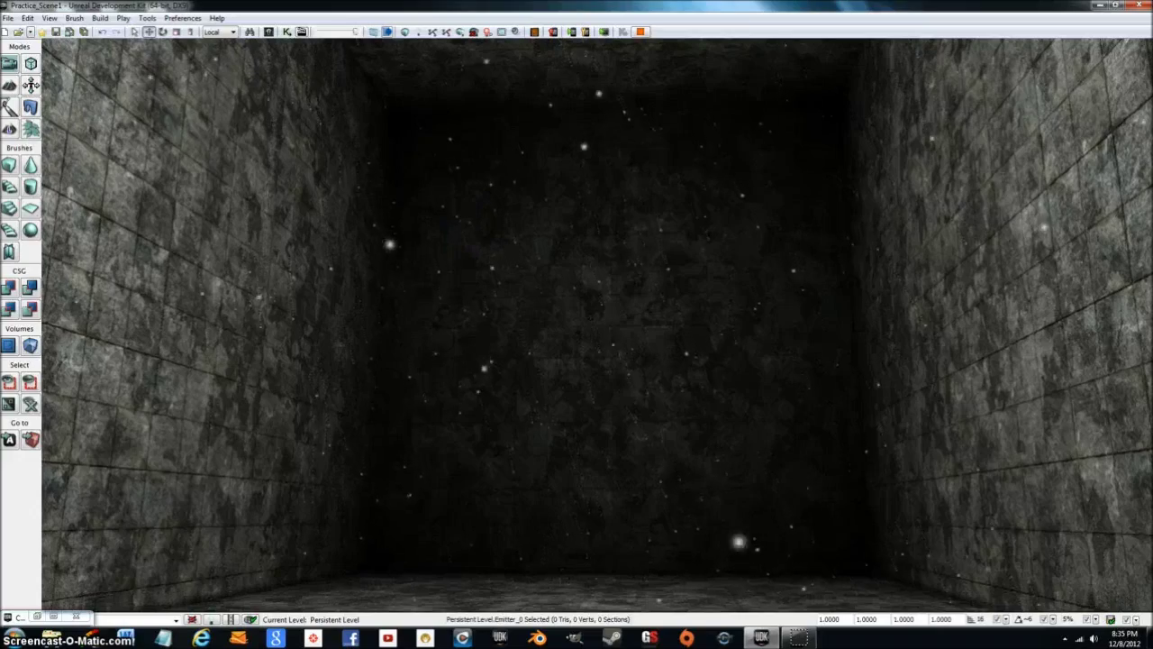